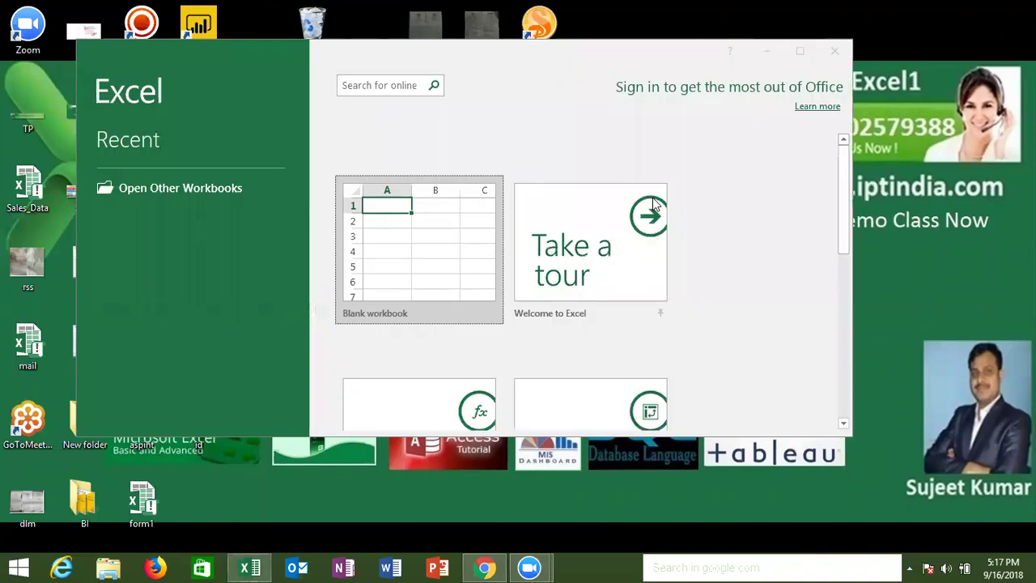
Create a blank workbook, Book1, and maximize its window to fill the screen.
click(382, 204)
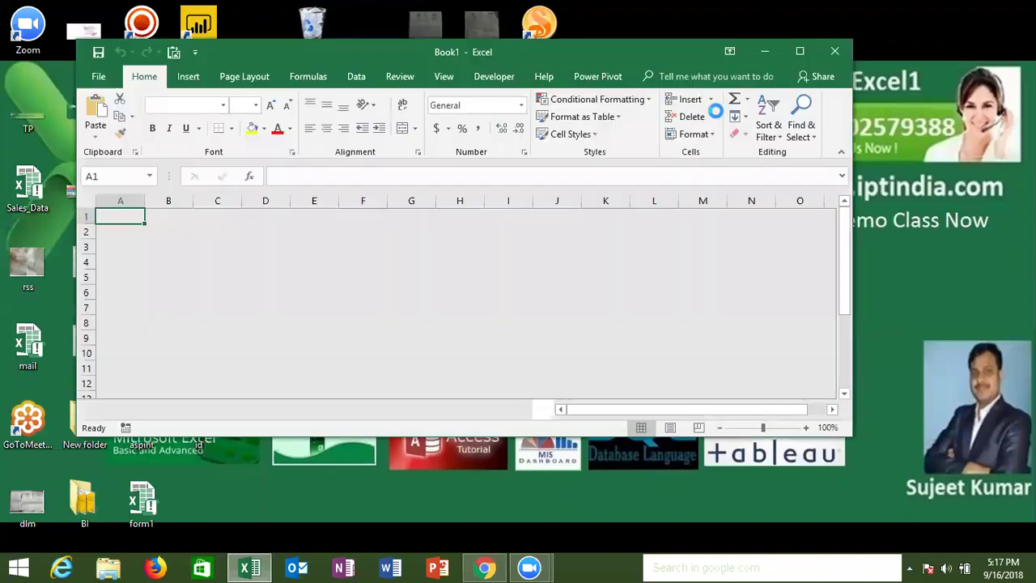
click(363, 201)
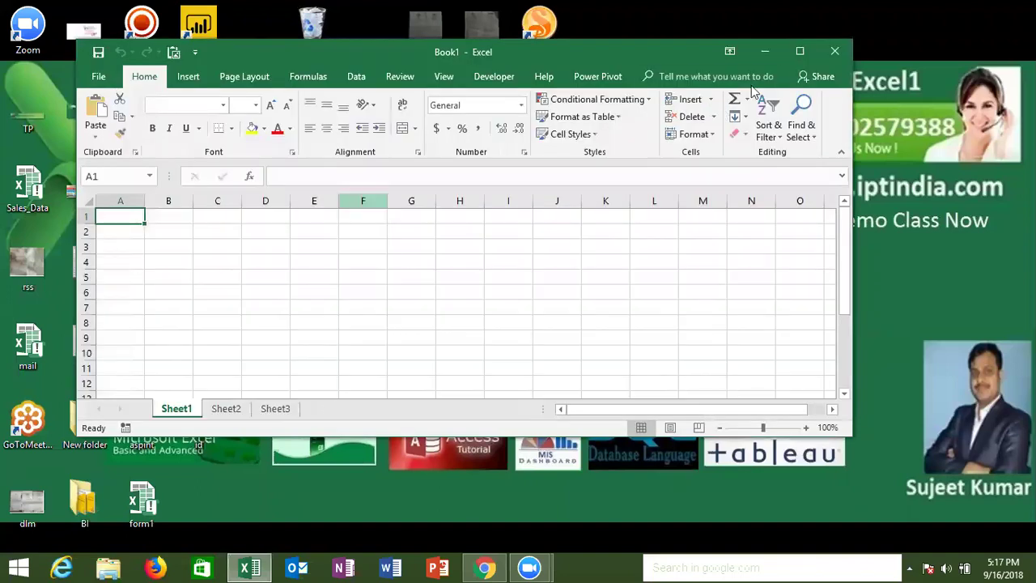
click(798, 52)
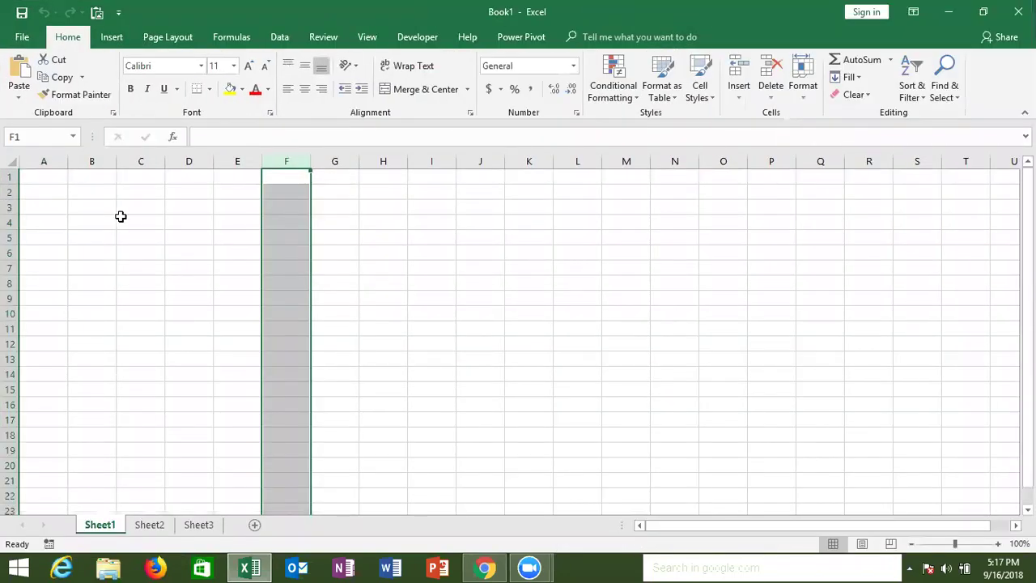
Select cell A1 and bring up the Developer ribbon, briefly revisiting Home.
click(47, 178)
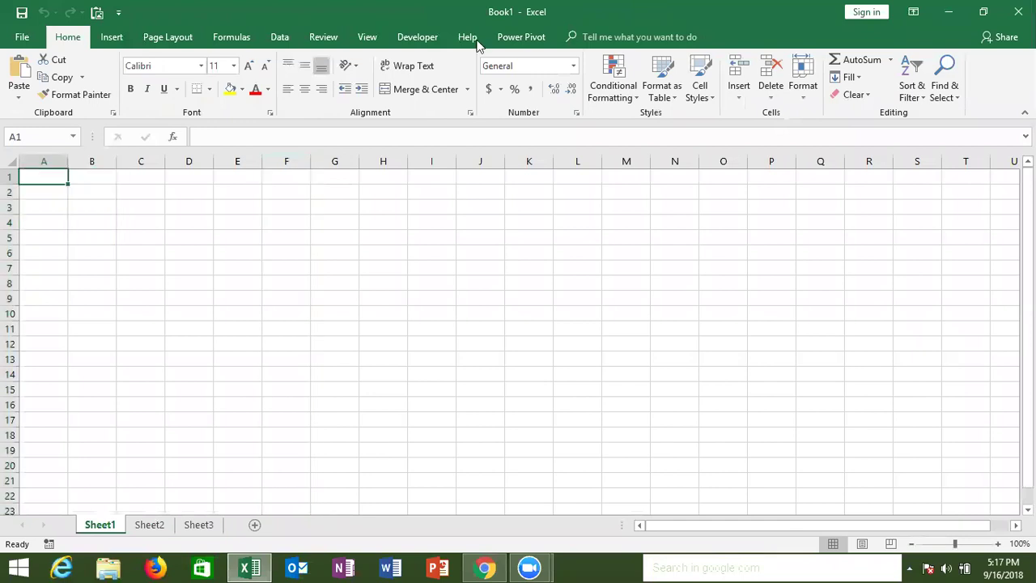
click(428, 39)
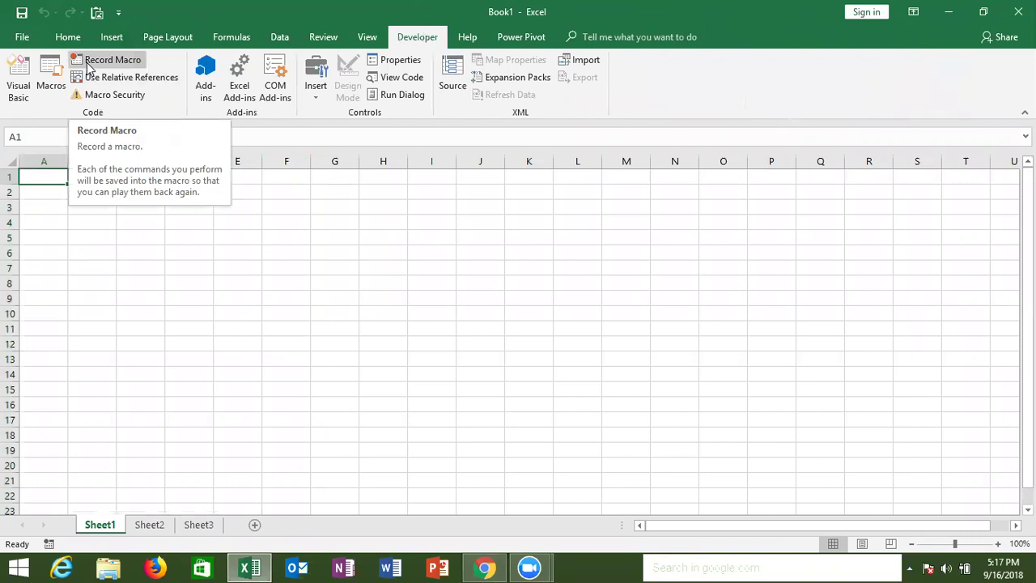
click(69, 38)
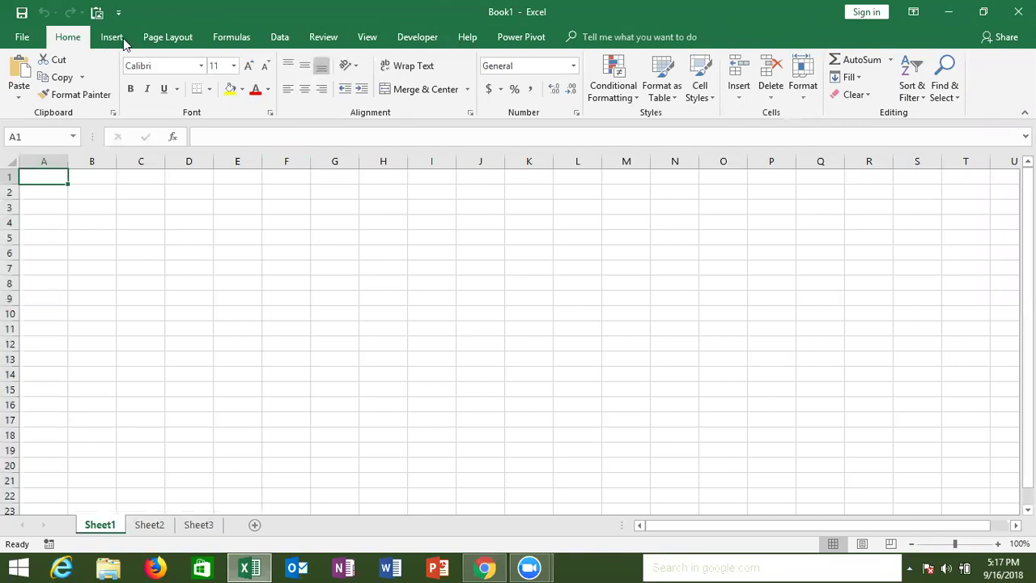
click(421, 38)
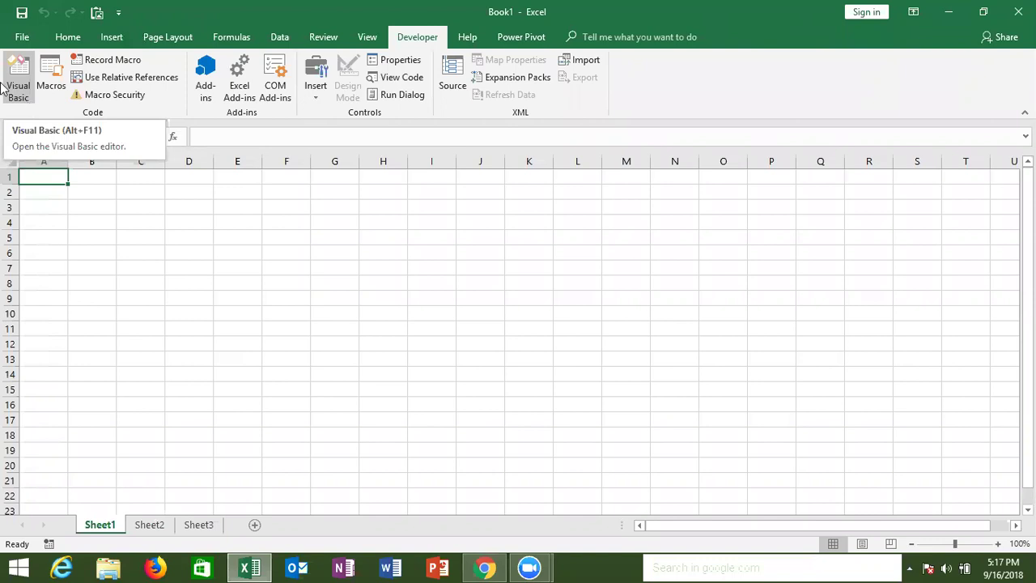
Launch the Visual Basic editor for Book1 and browse its Insert and View menus.
click(15, 90)
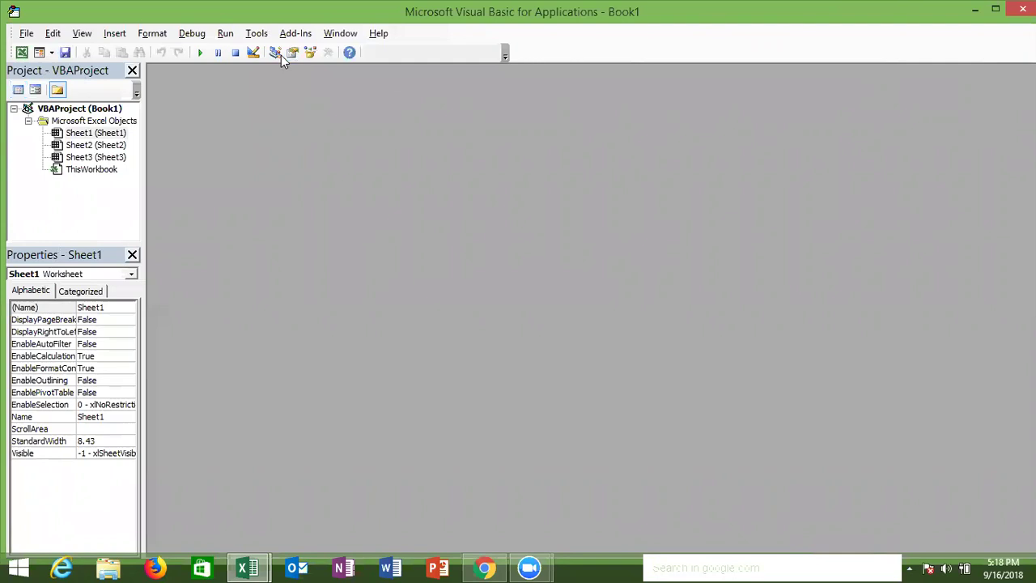
click(123, 36)
mouse_move(89, 38)
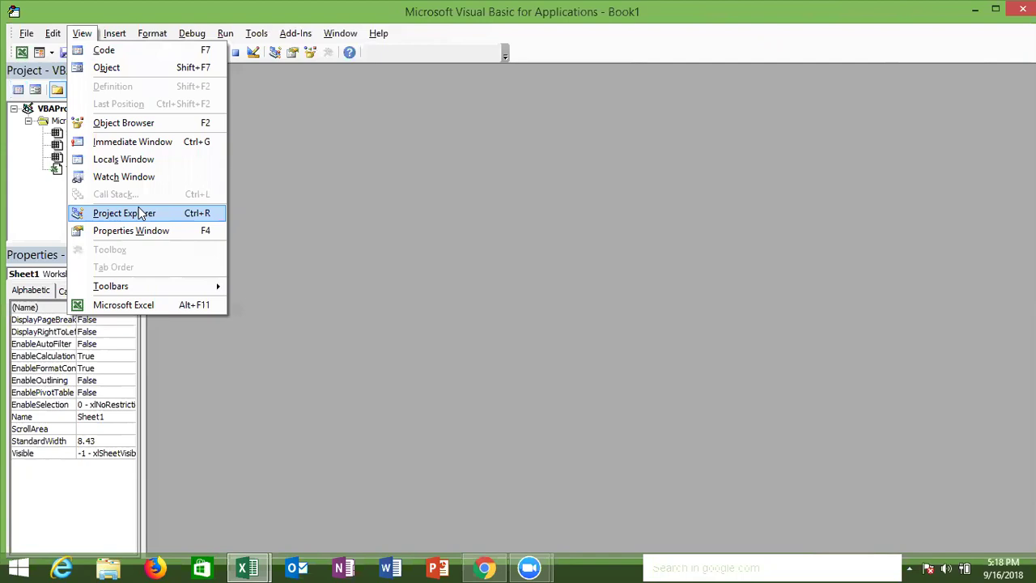
click(299, 124)
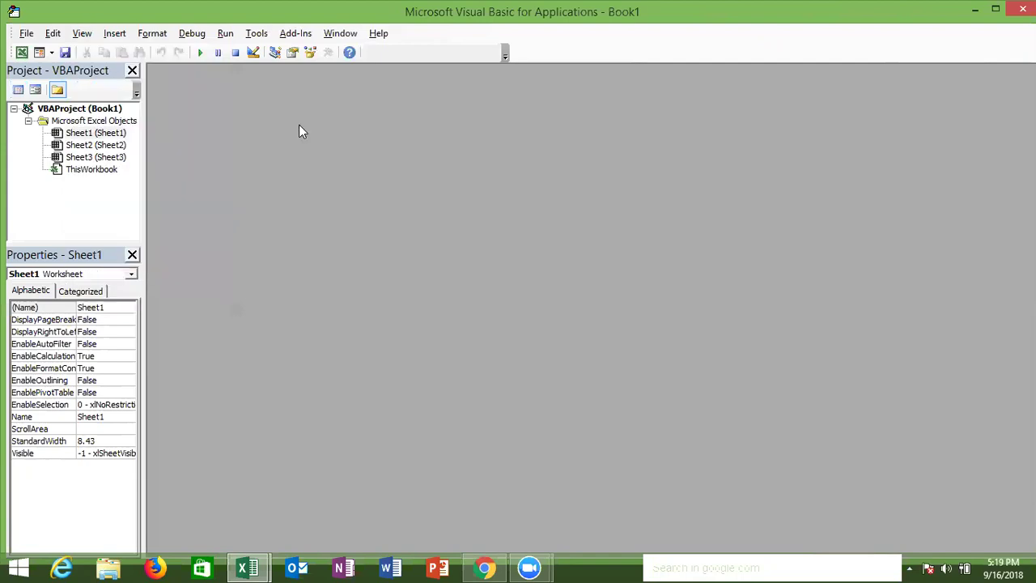
click(243, 566)
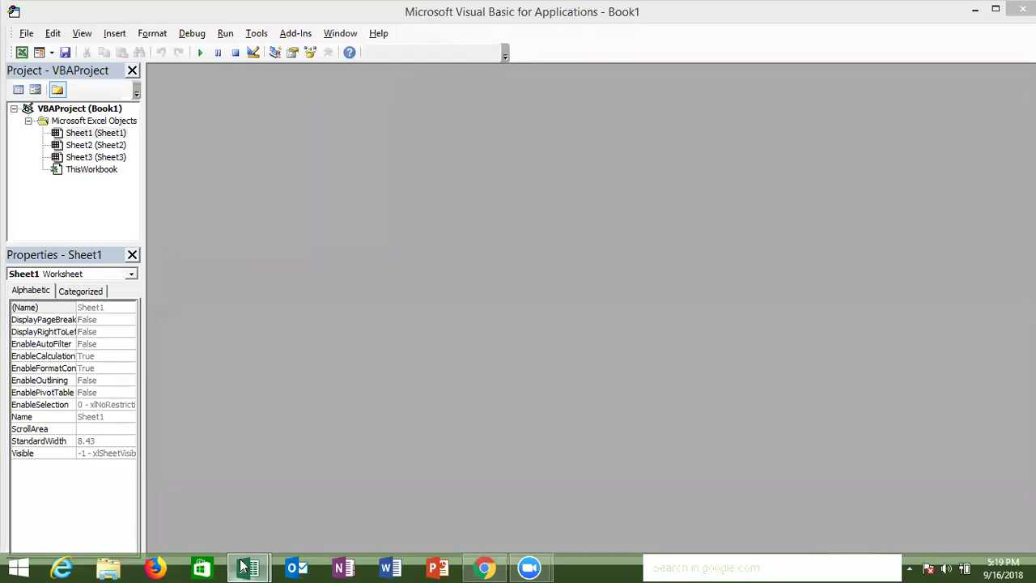
mouse_move(208, 500)
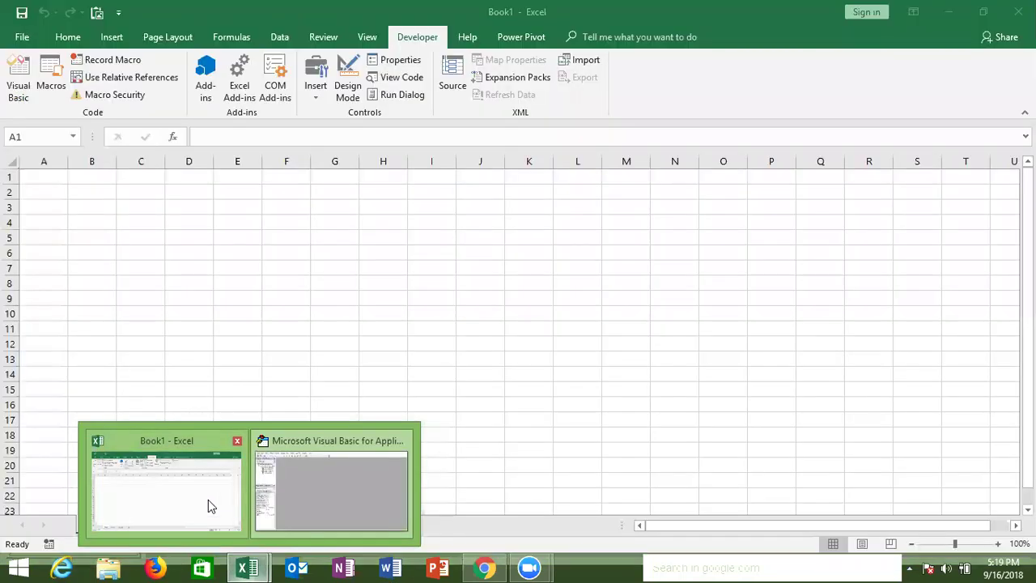
click(118, 529)
mouse_move(253, 567)
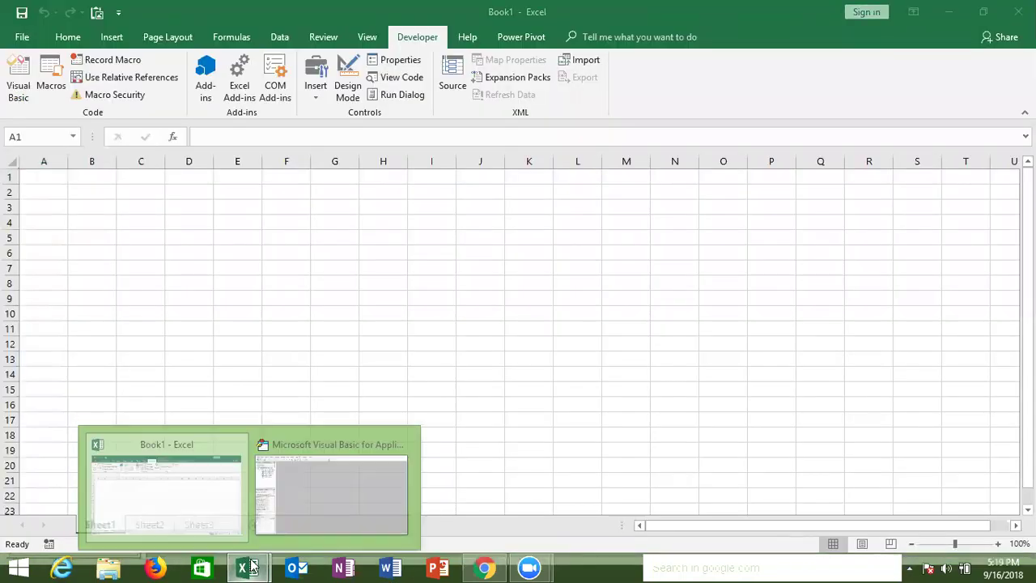
click(306, 513)
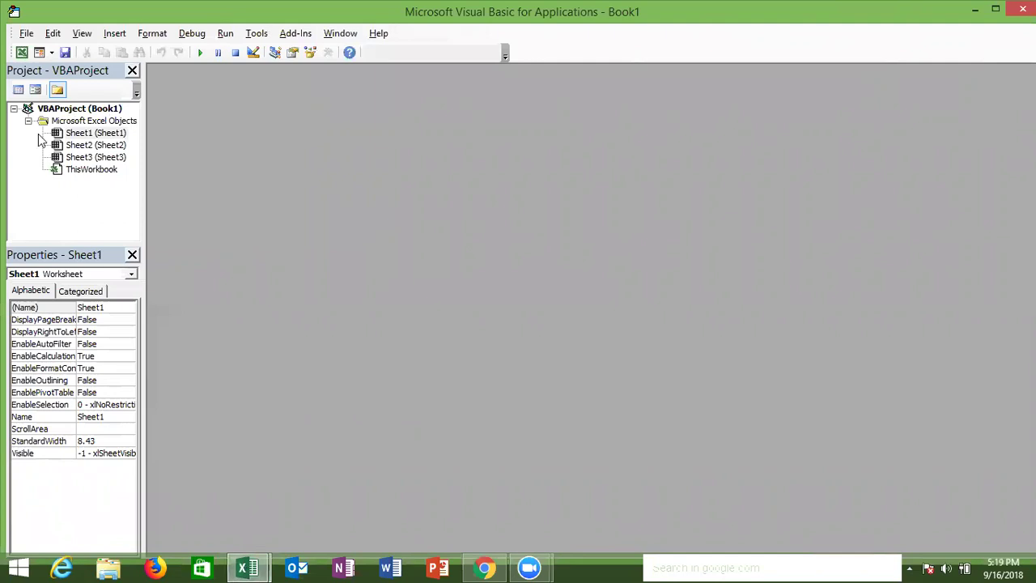
click(14, 108)
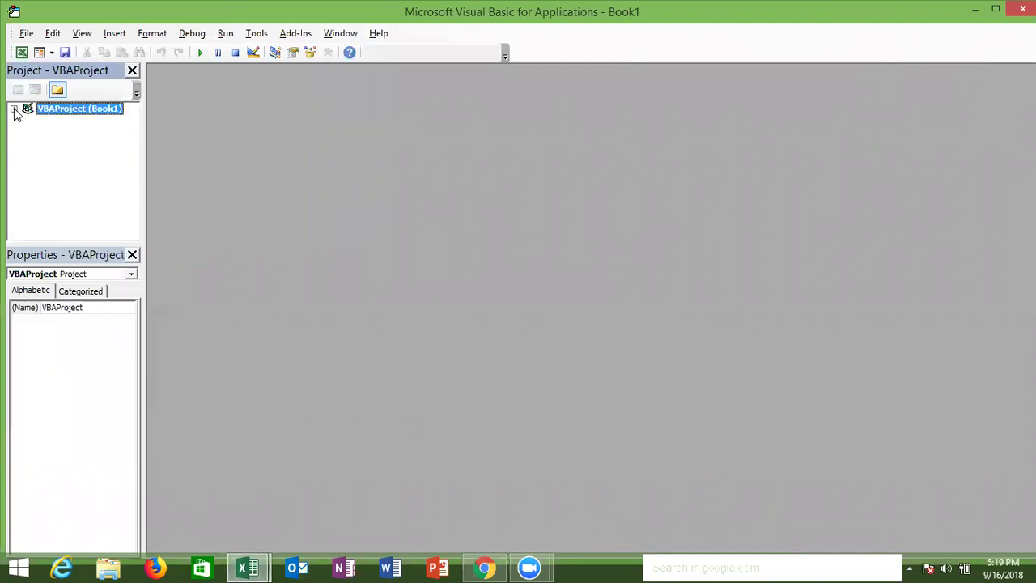
click(13, 109)
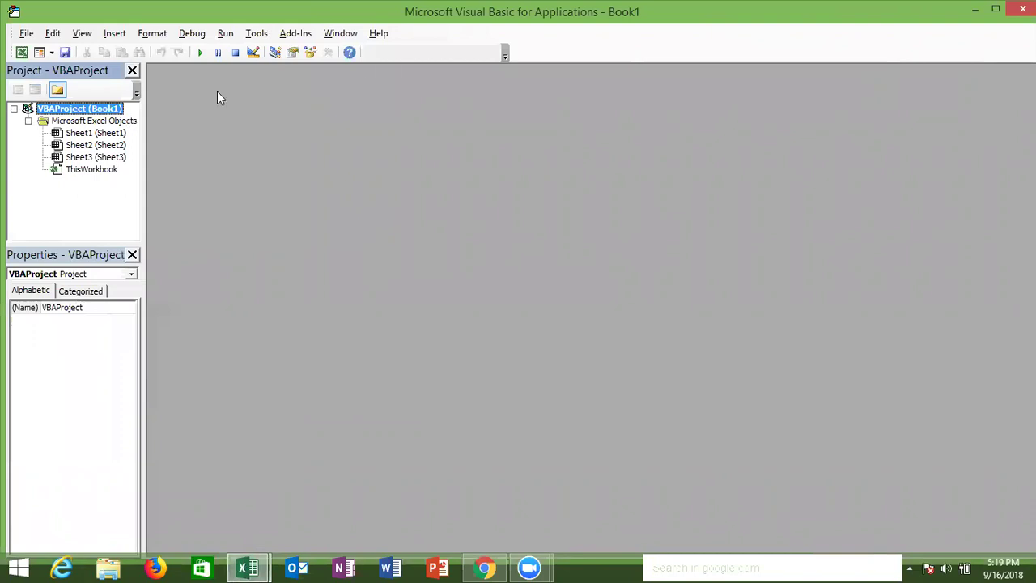
click(118, 133)
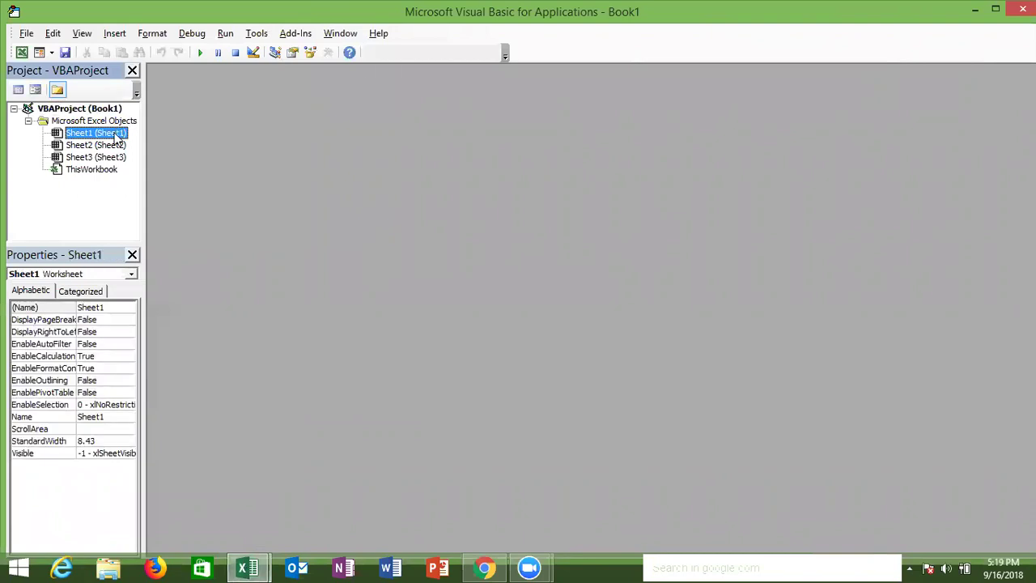
Open Sheet2's empty code window and look at the Insert menu.
double_click(104, 144)
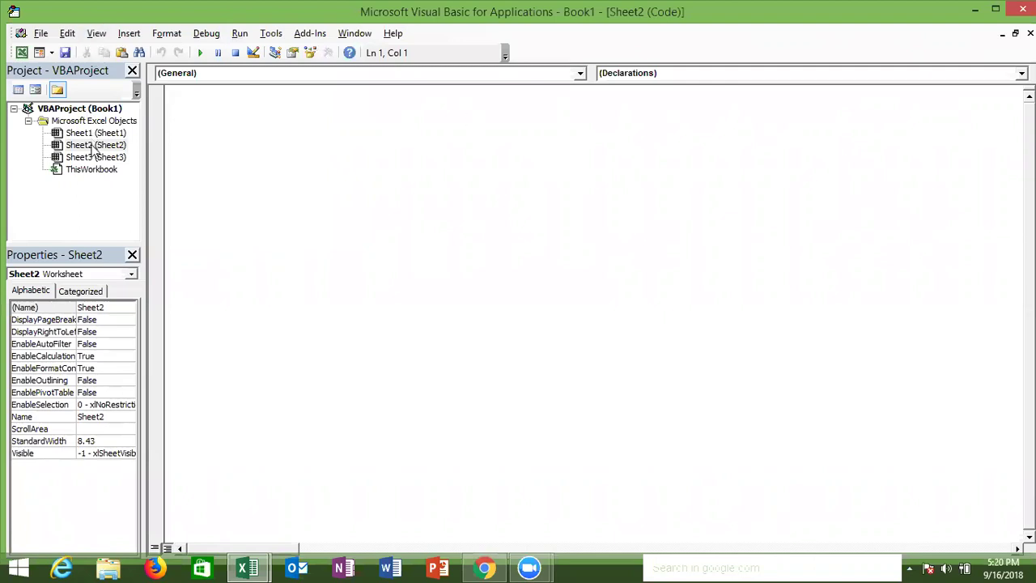
click(129, 34)
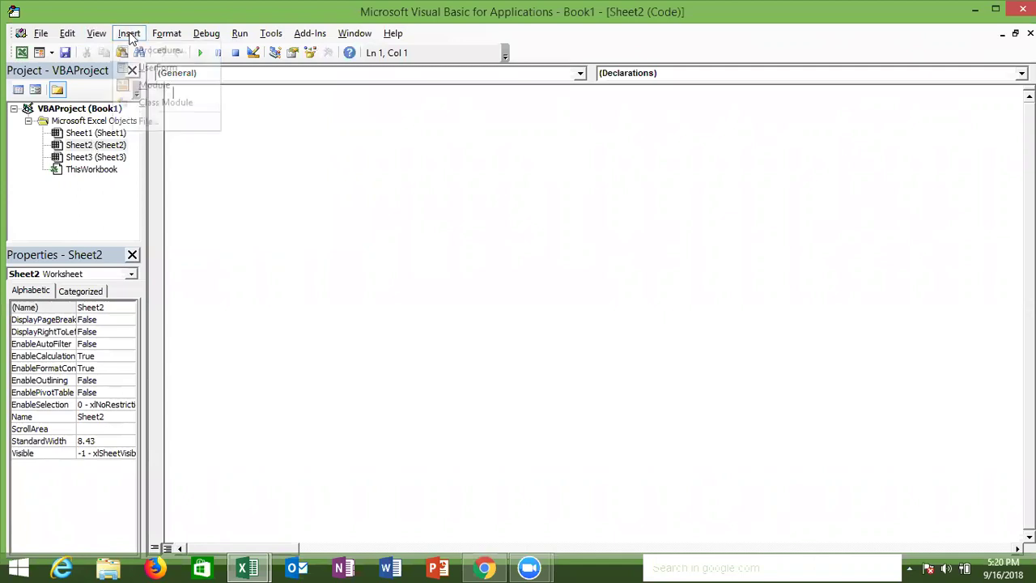
Insert a new Module1 into Book1's project, then open Sheet1's code window.
click(143, 88)
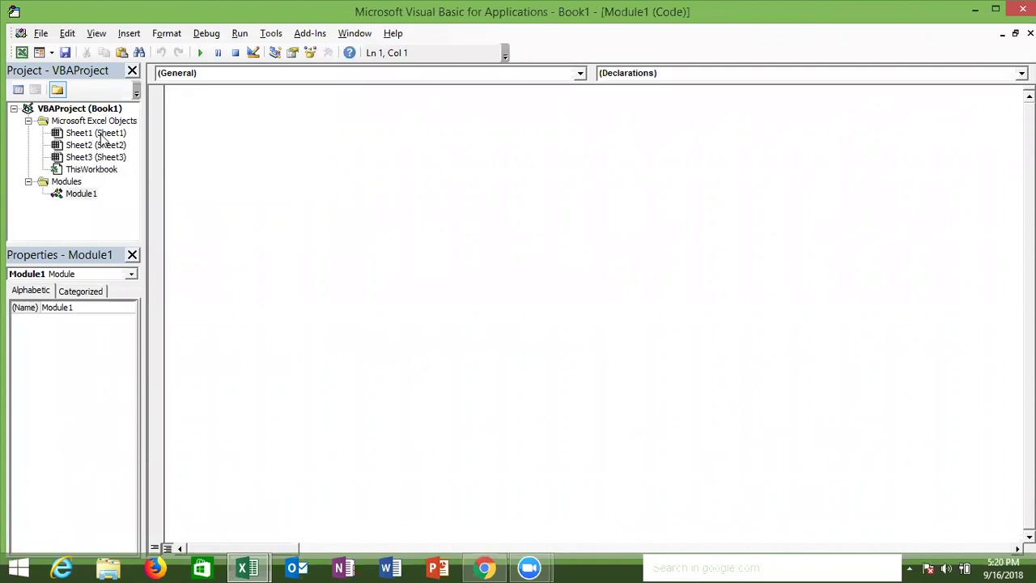
double_click(101, 134)
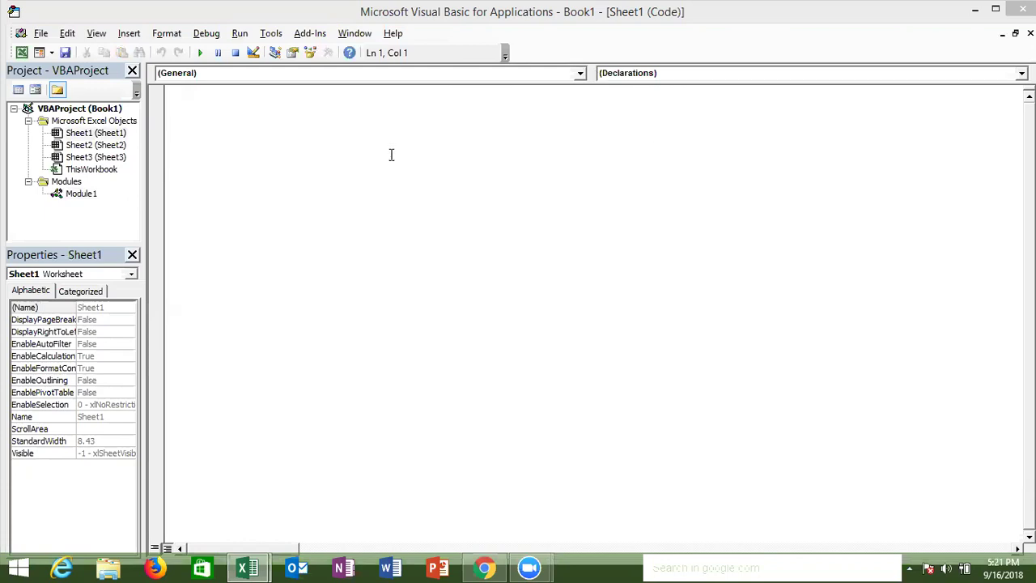
Click into Sheet1's code window, then open Module1's empty code window.
click(198, 125)
click(187, 102)
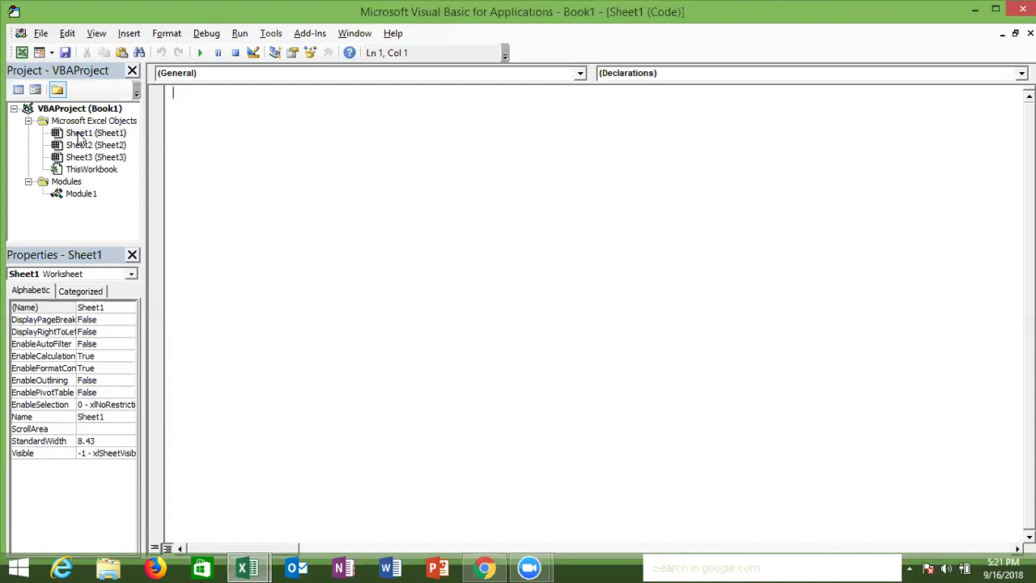
double_click(93, 196)
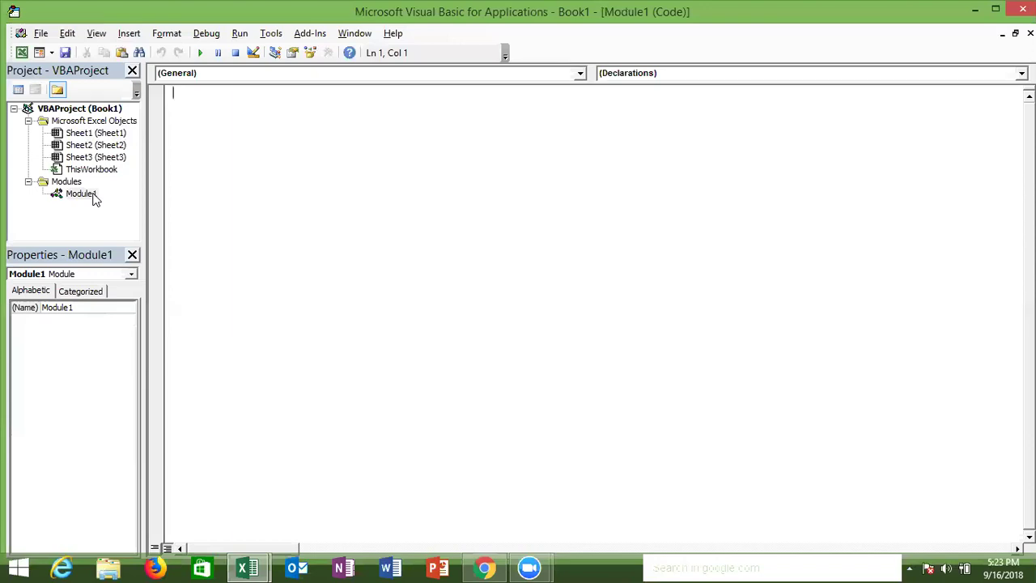
Enter sub tt() in Module1 so the editor adds its End Sub line.
click(128, 36)
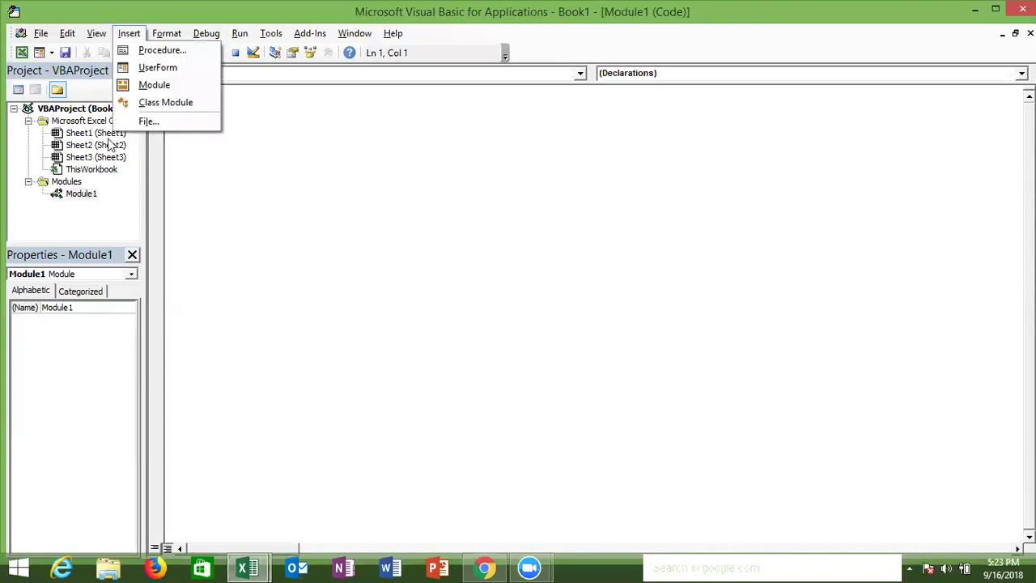
click(42, 38)
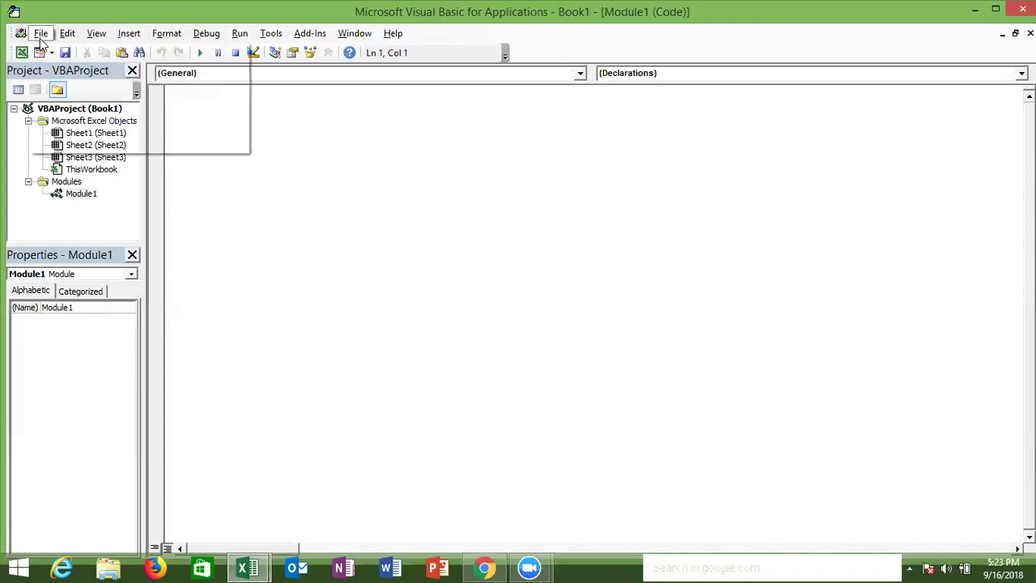
click(42, 37)
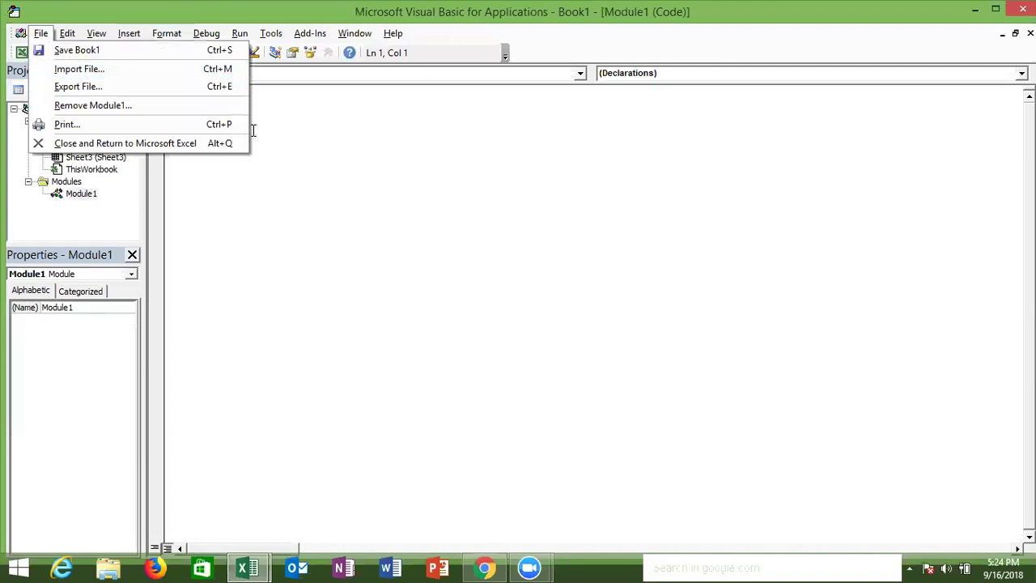
click(279, 134)
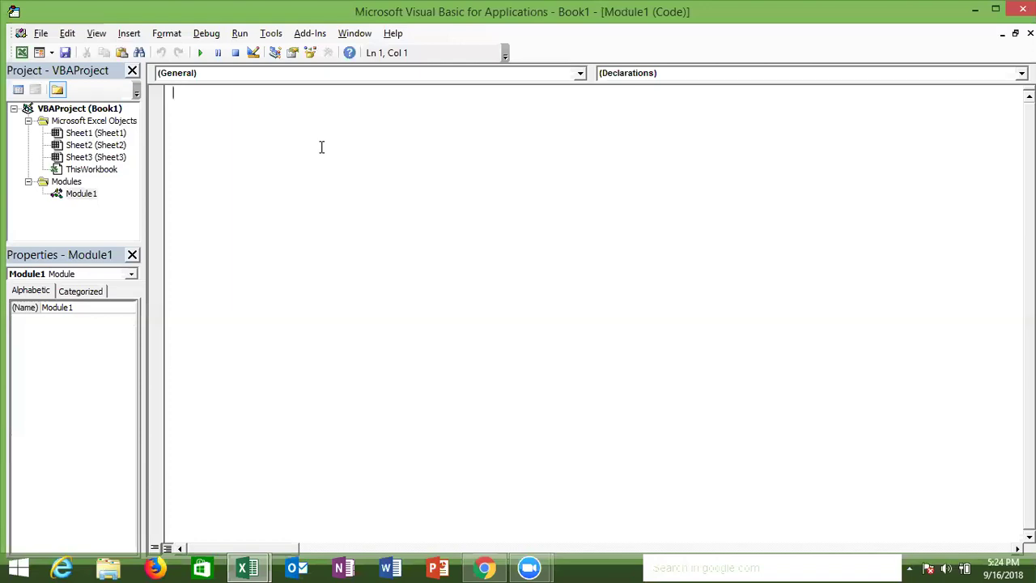
text(s)
text(ub tt)
text(())
key(Return)
key(Return)
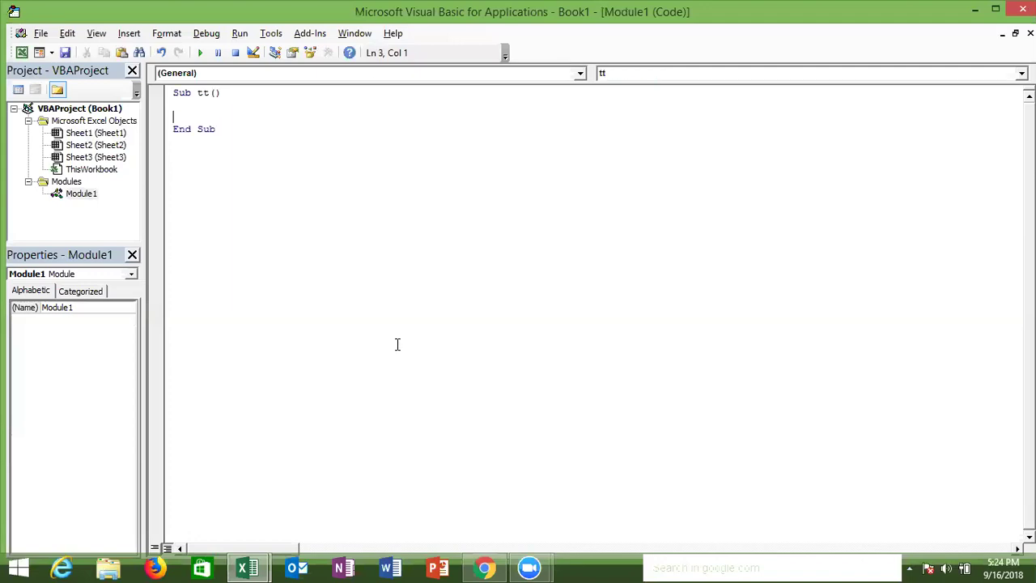
Back in Book1, run tt from the Macros list, then reopen and close it.
mouse_move(247, 567)
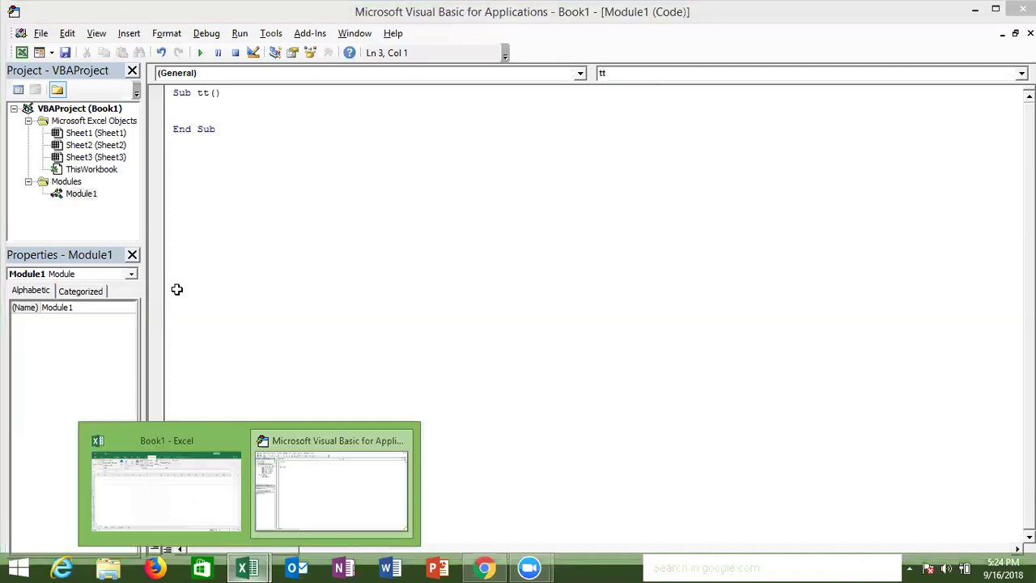
click(166, 486)
click(52, 95)
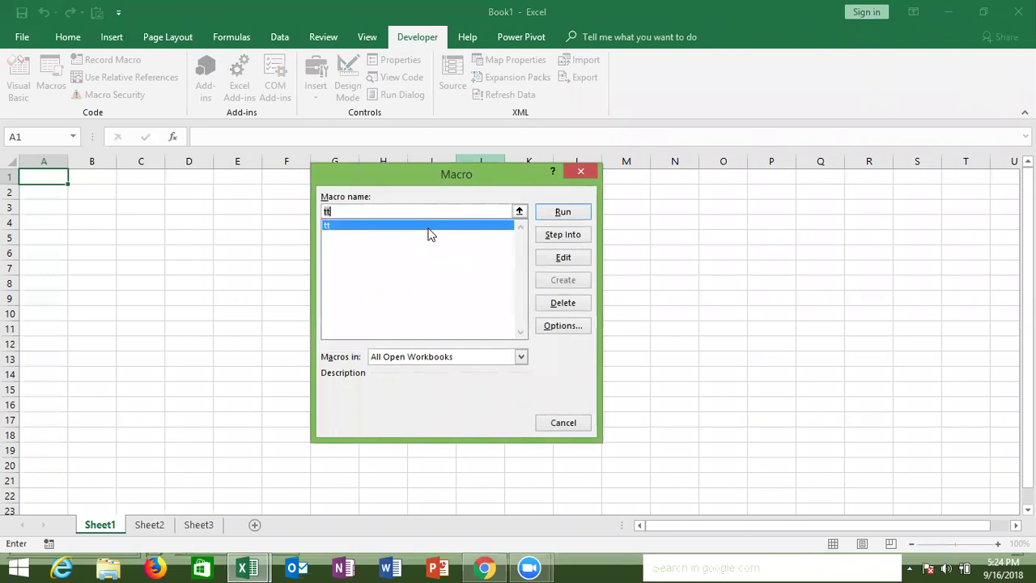
double_click(430, 233)
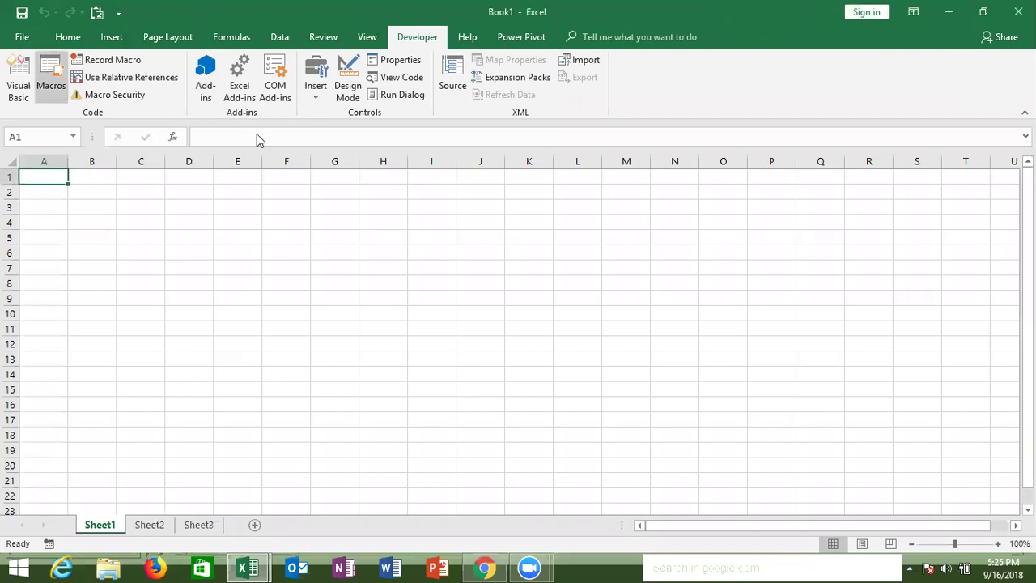
click(51, 81)
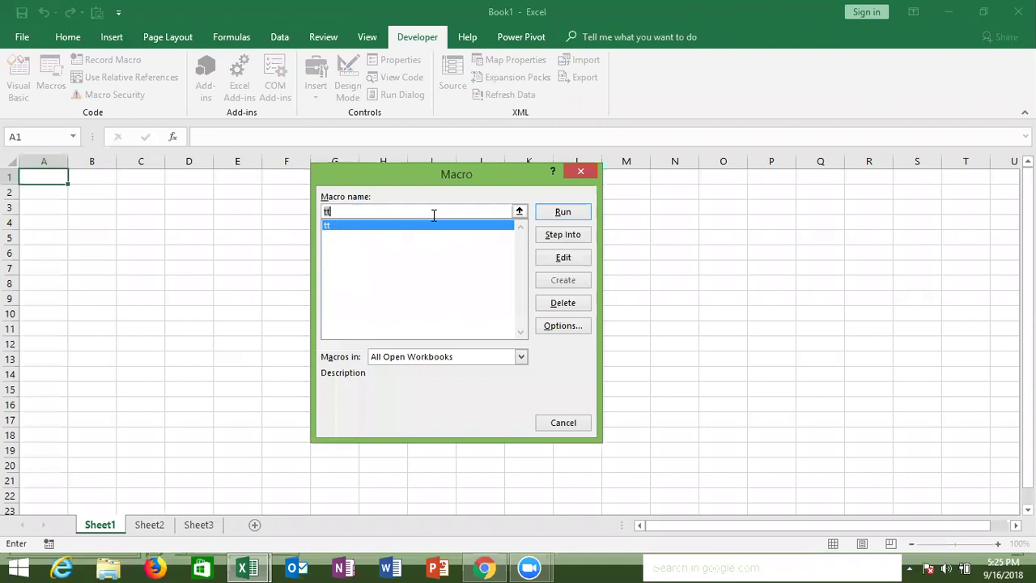
click(582, 171)
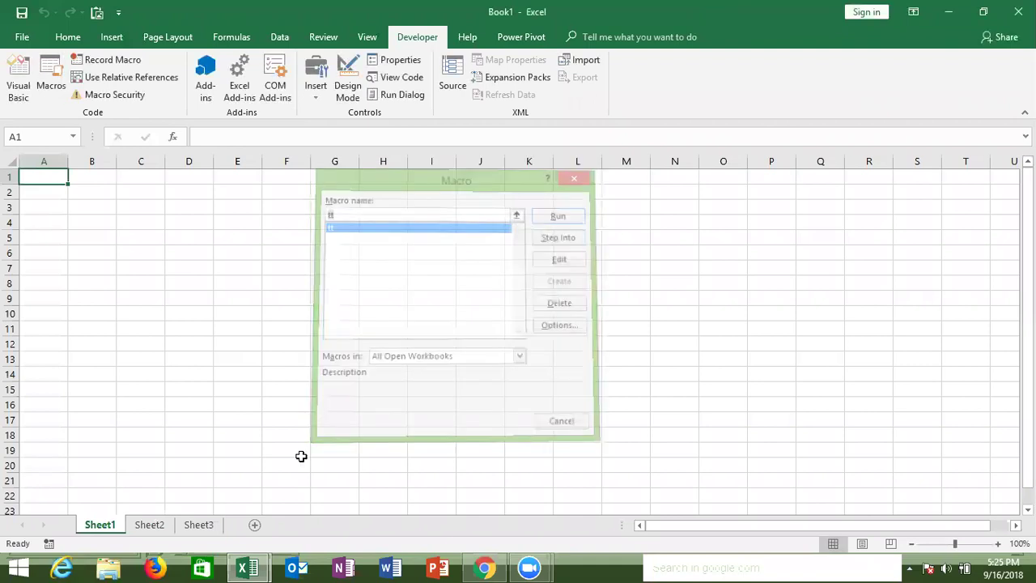
Return to the VBA editor and replace the procedure name tt with 'Test Today'.
mouse_move(267, 562)
click(311, 514)
text(Sub tt())
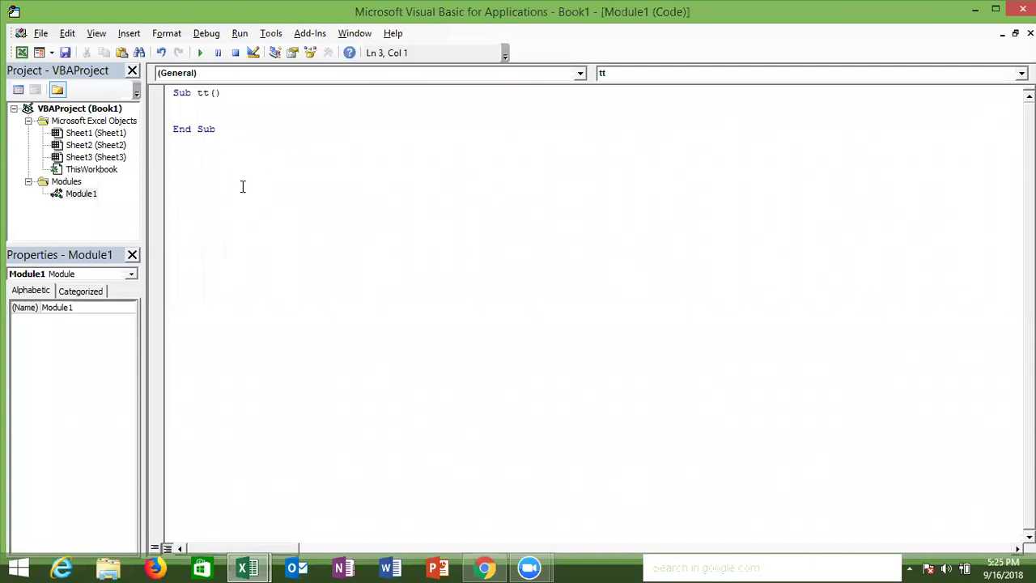
double_click(203, 97)
click(205, 96)
text(e)
key(BackSpace)
key(BackSpace)
key(Delete)
text(Test)
text( To)
text(day)
Edit the name toward Test_Today, then change it to Raj1.
key(Left)
key(Left)
key(Left)
key(Left)
key(Left)
key(BackSpace)
key(BackSpace)
text(-)
key(BackSpace)
text(_)
key(Right)
key(Right)
key(Right)
key(BackSpace)
key(BackSpace)
key(BackSpace)
key(BackSpace)
key(BackSpace)
key(BackSpace)
key(BackSpace)
key(BackSpace)
key(BackSpace)
key(BackSpace)
text(Raj1)
Go to cell RAJ1 via the Name Box, then check Raj1 in the Macros list.
click(231, 111)
mouse_move(256, 566)
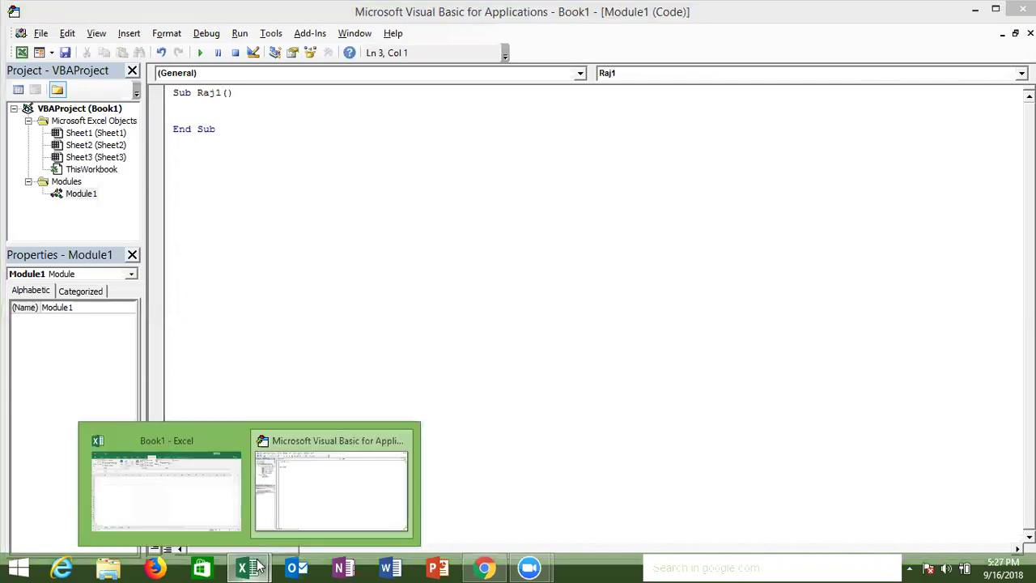
click(194, 484)
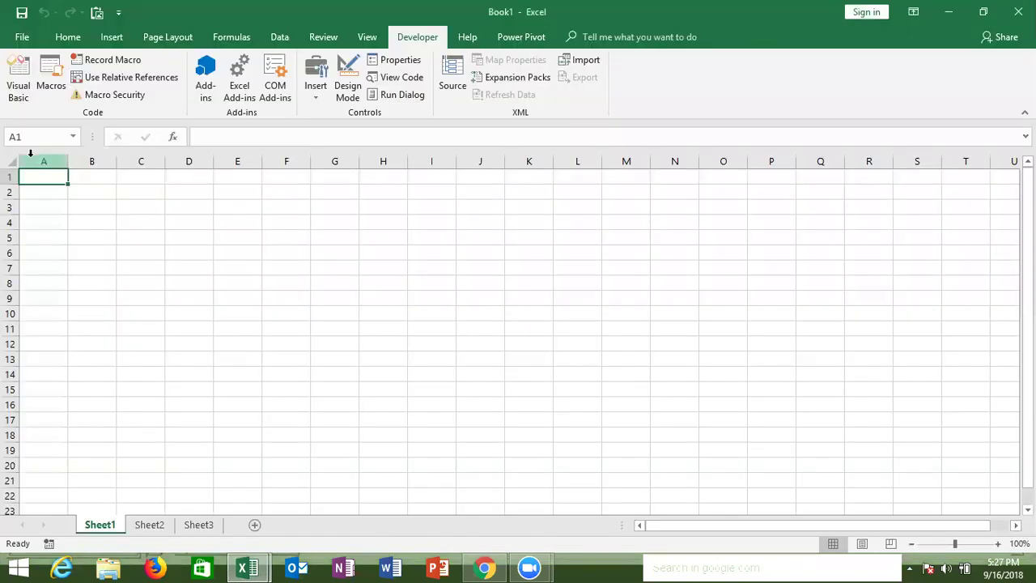
text(raj1)
key(Return)
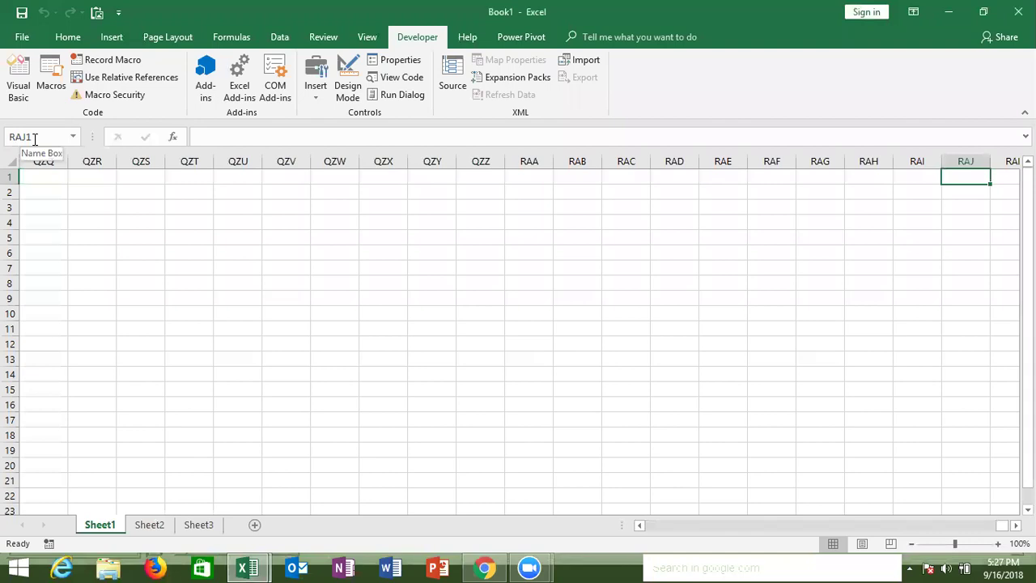
click(51, 85)
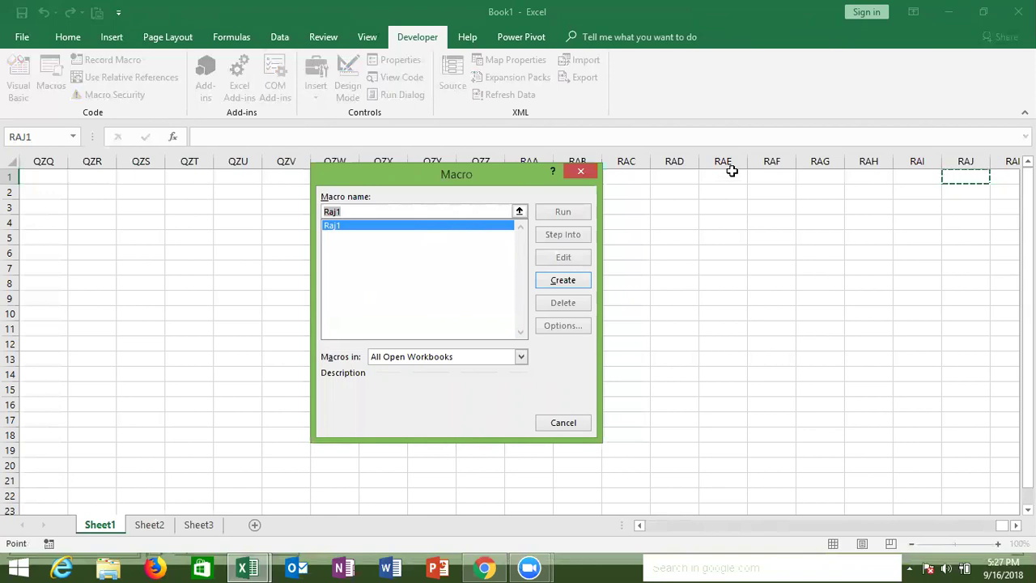
click(579, 172)
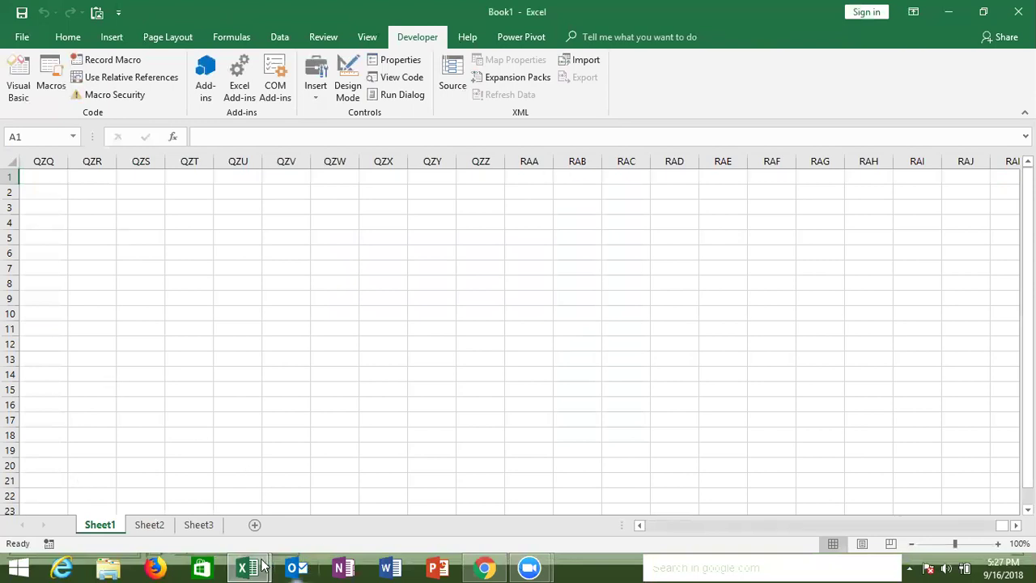
Rename the procedure Raj1 to Raj_1 and add blank lines inside its body.
mouse_move(247, 567)
click(337, 497)
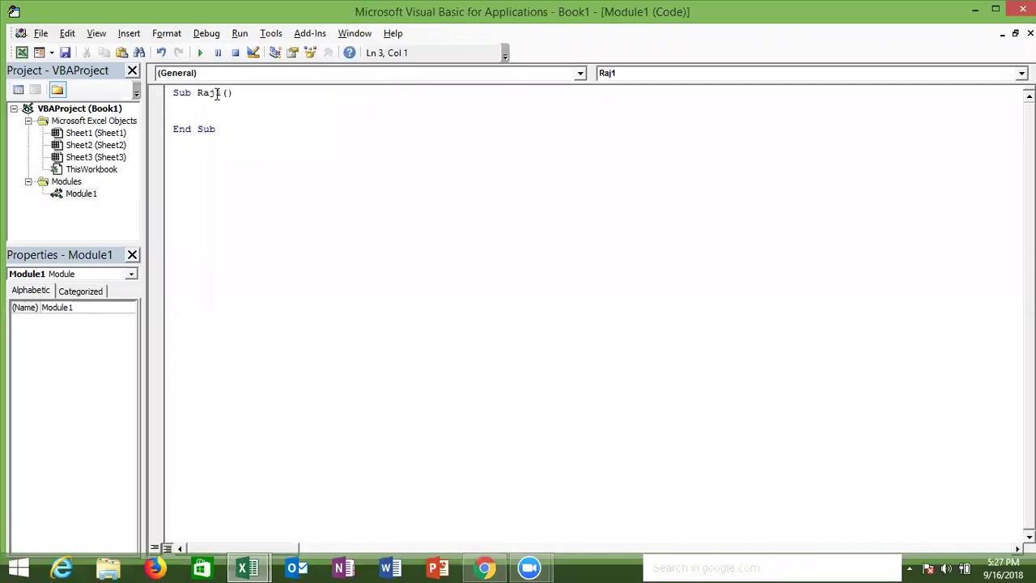
click(217, 94)
text(_)
click(217, 112)
drag(224, 132, 164, 89)
click(179, 102)
key(Return)
key(Return)
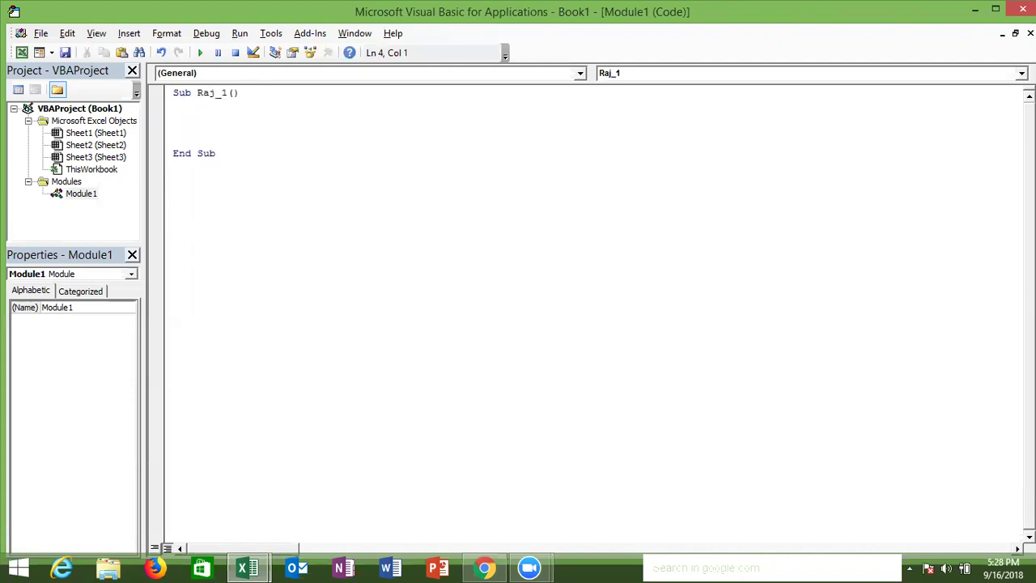
Return to the Excel sheet with Alt+F11 and step along row 1.
key(alt+F11)
key(Right)
key(Right)
key(Right)
key(Right)
Enter Analysis, Algorith and Code down cells I1:I3.
key(Left)
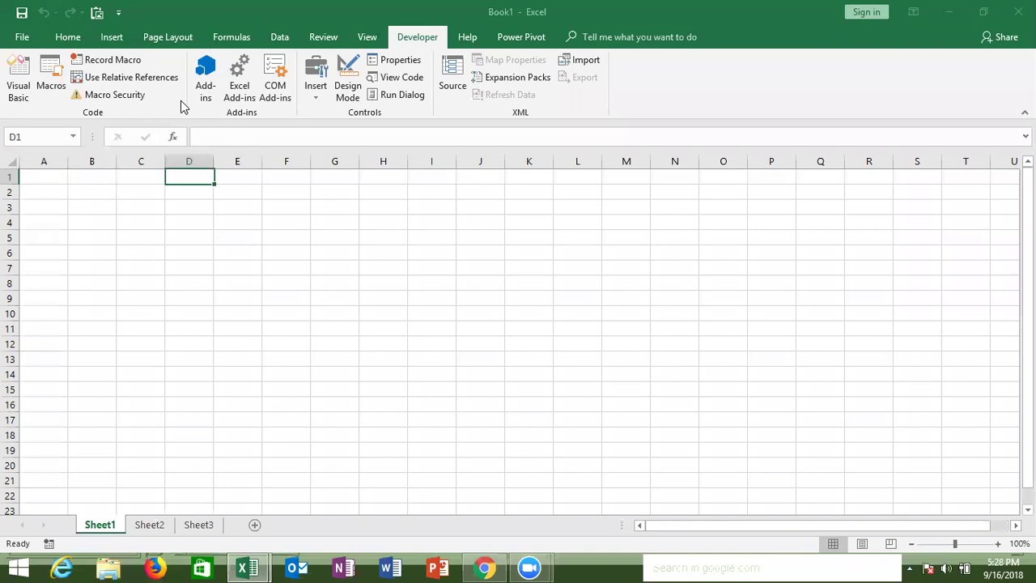
key(Left)
key(Left)
key(Left)
key(Right)
key(Right)
key(Right)
key(Right)
key(Right)
key(Right)
key(Left)
key(Left)
key(Left)
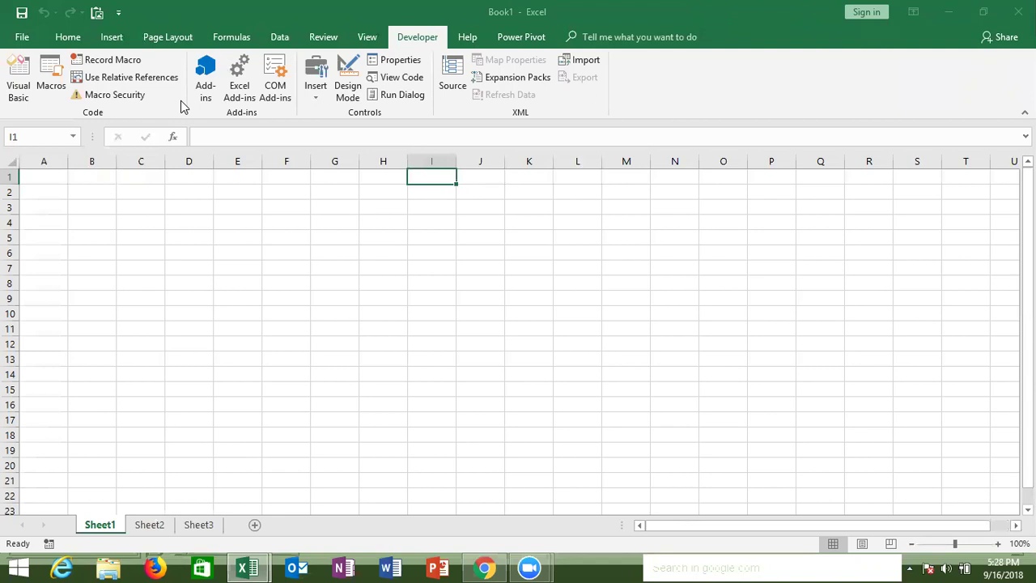
text(Analysis)
key(Return)
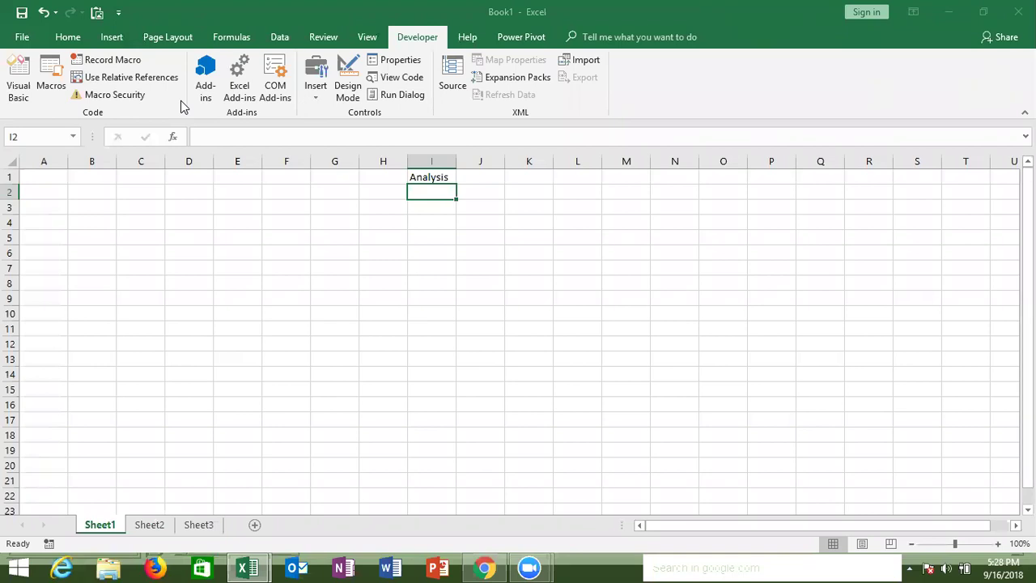
text(A)
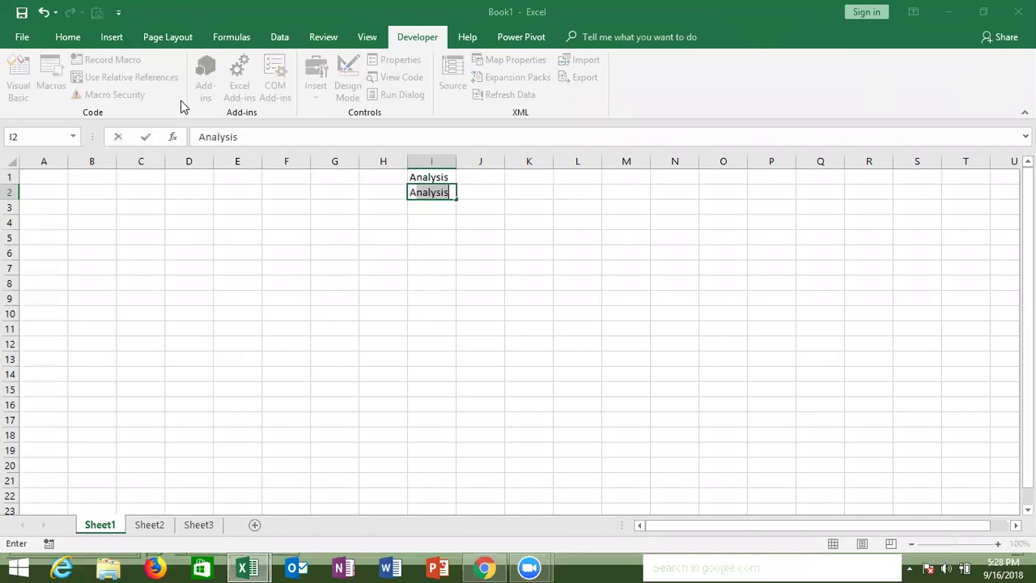
text(lgorith)
key(Return)
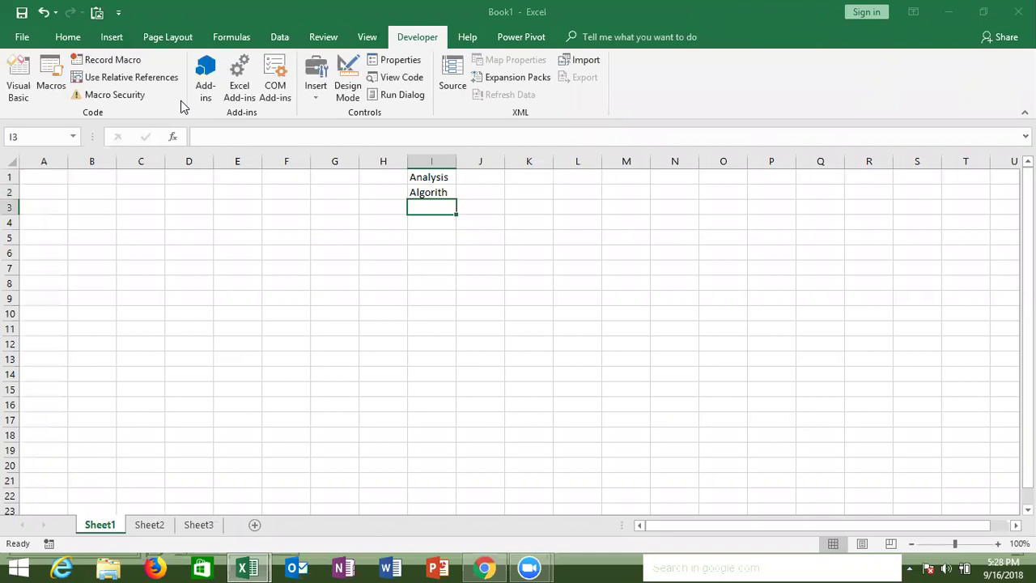
text(Code)
key(Return)
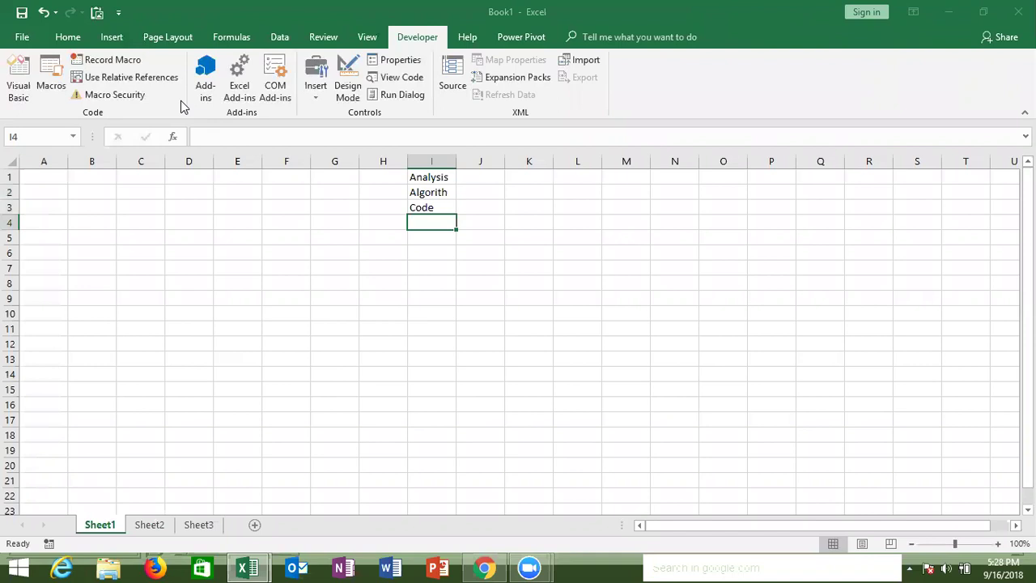
Enter Test in I4, Re-Code in J4 and Apply in I5.
text(Test)
key(Tab)
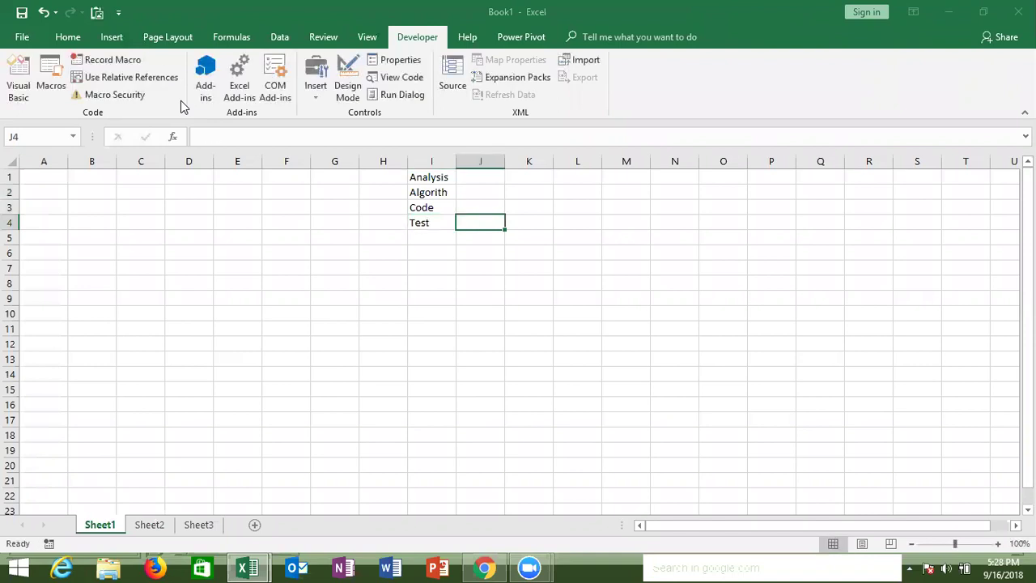
text(Re-Test)
key(BackSpace)
key(BackSpace)
key(BackSpace)
key(BackSpace)
text(Code)
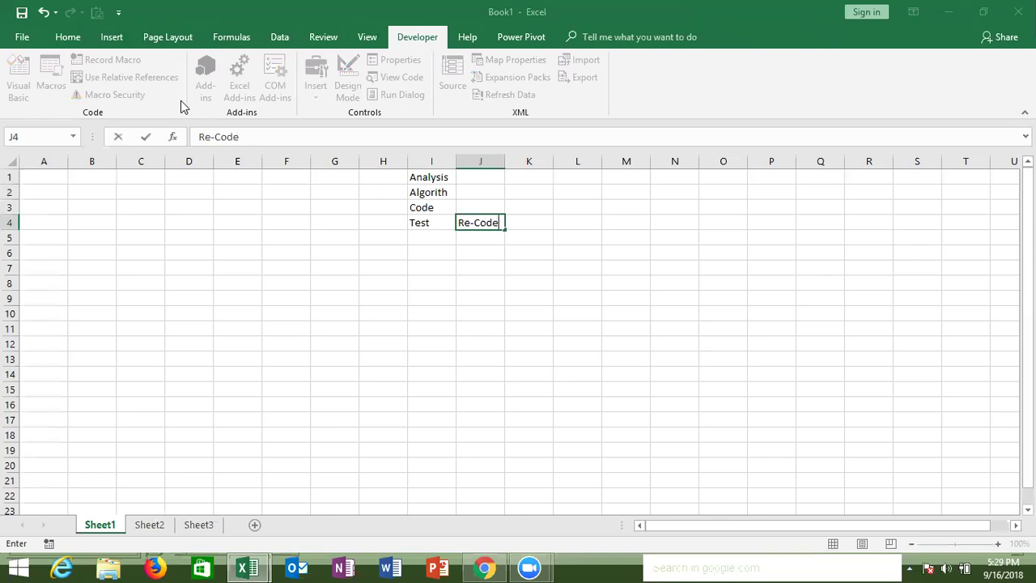
key(Return)
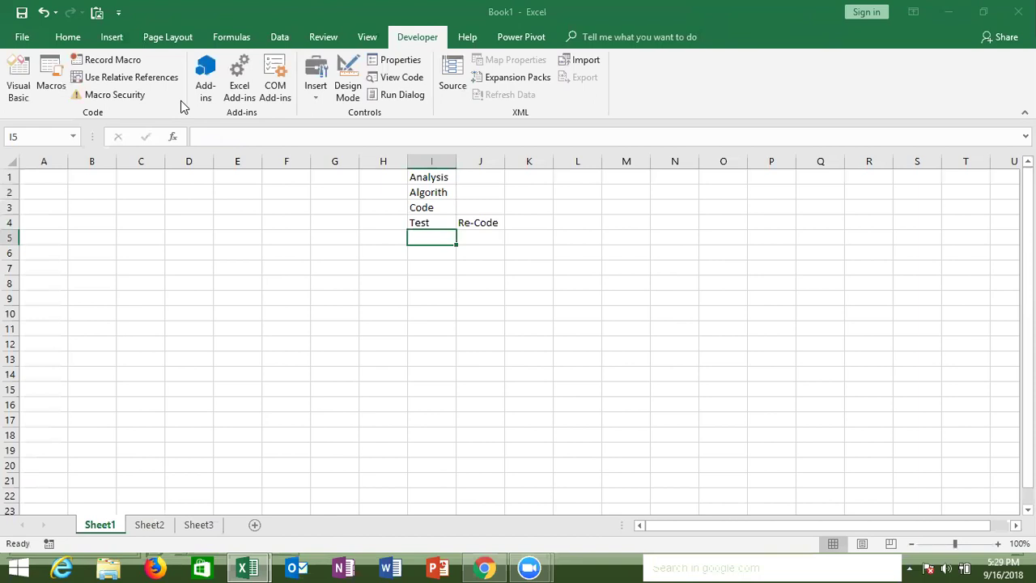
text(Apply)
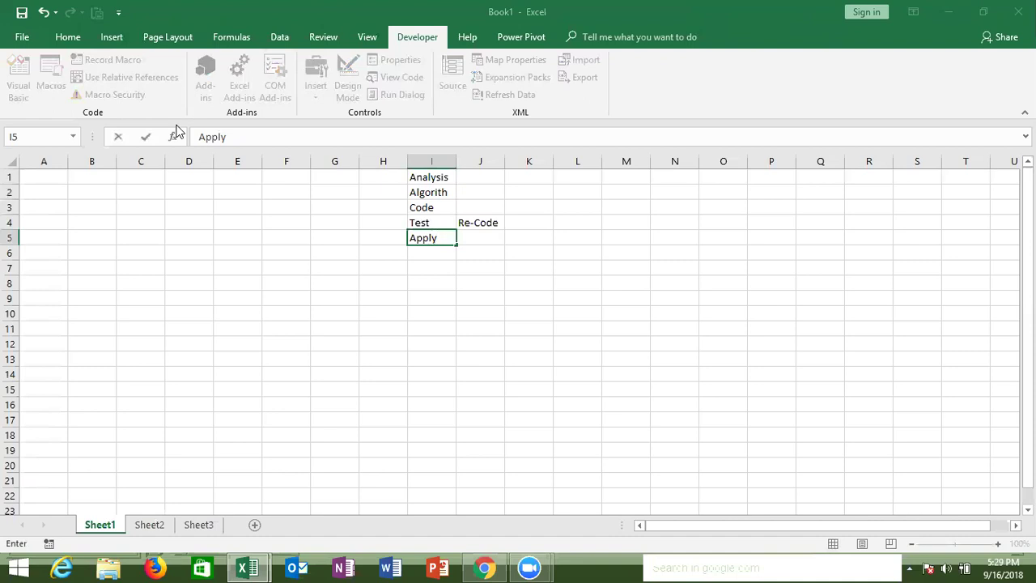
Enter Start in cell E1 as the first step of the outline.
click(160, 185)
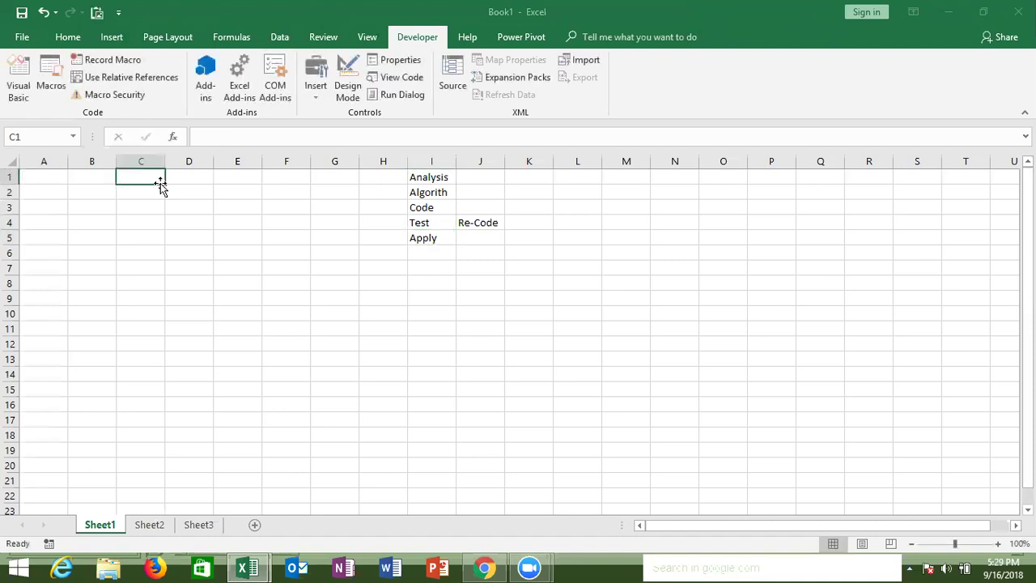
click(444, 176)
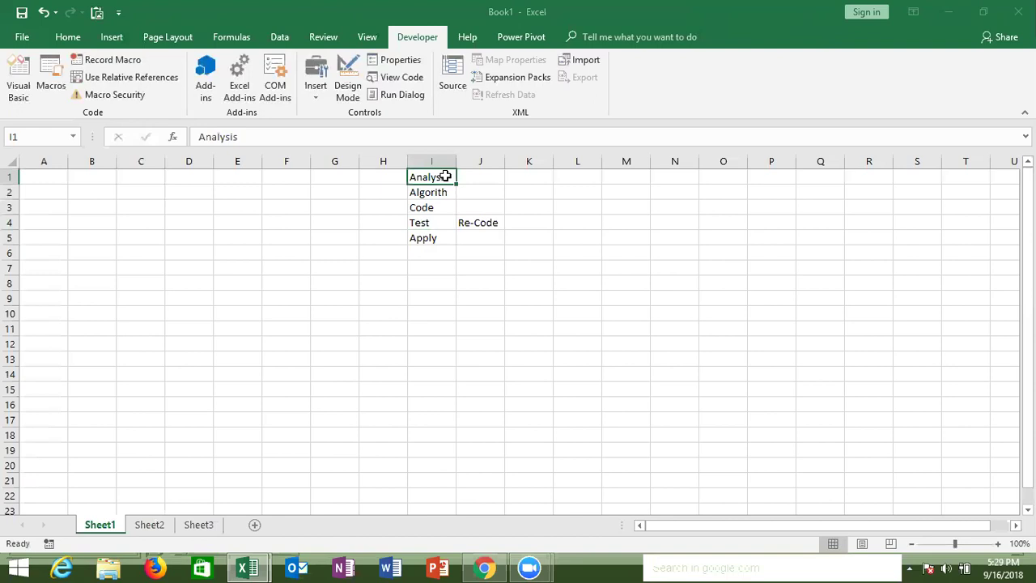
key(Down)
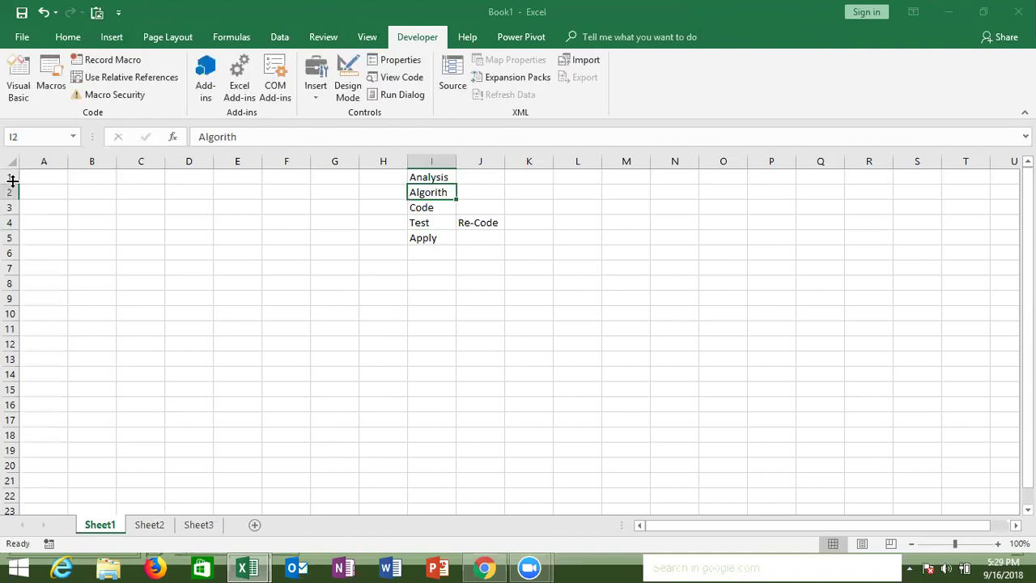
click(43, 178)
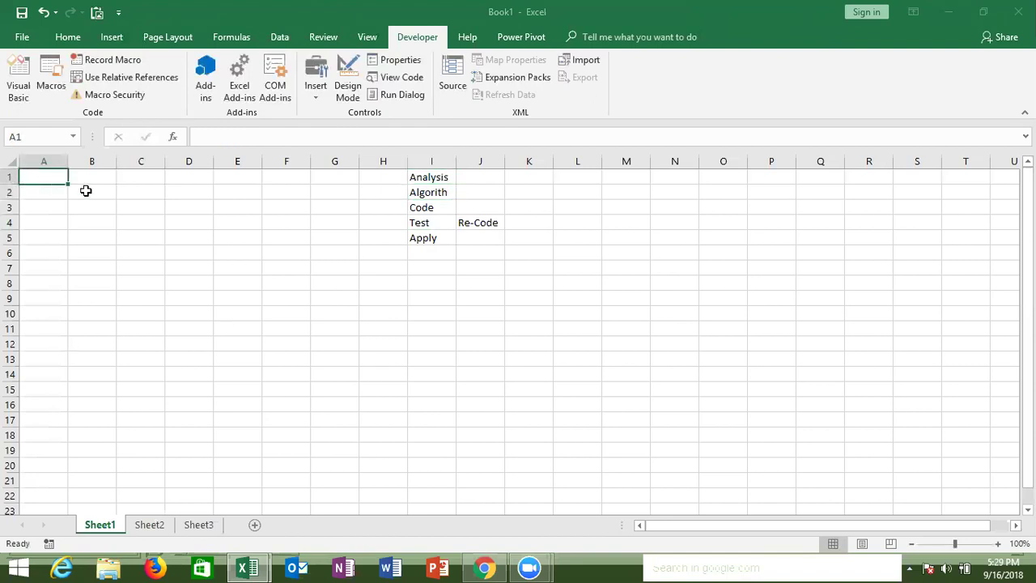
click(92, 178)
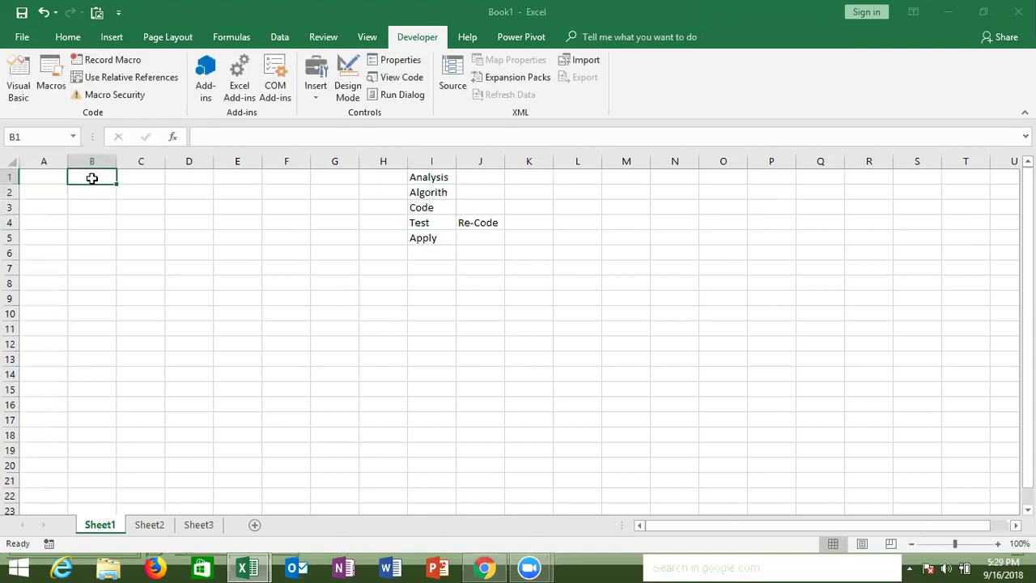
click(139, 177)
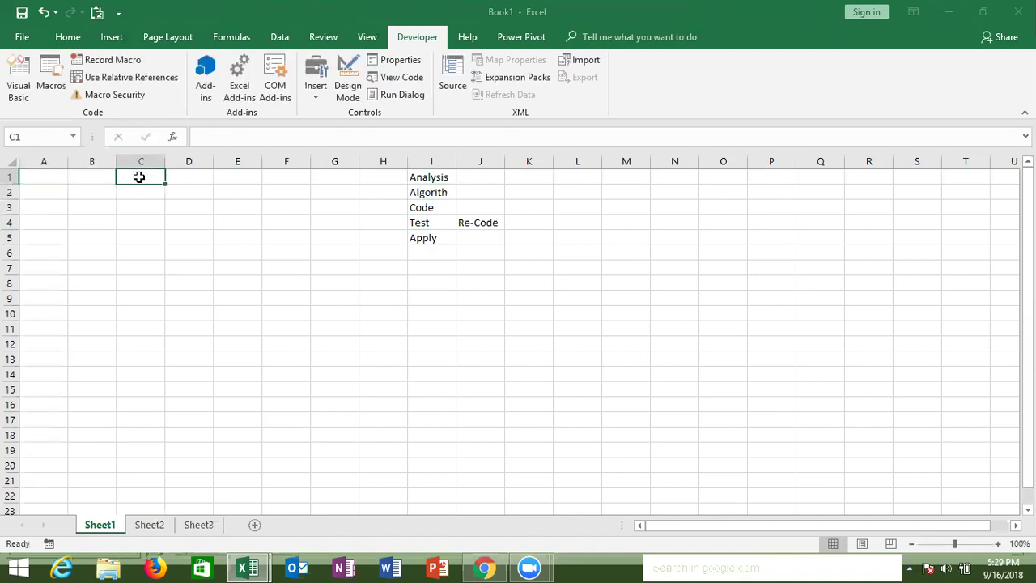
click(237, 177)
text(Start)
key(Return)
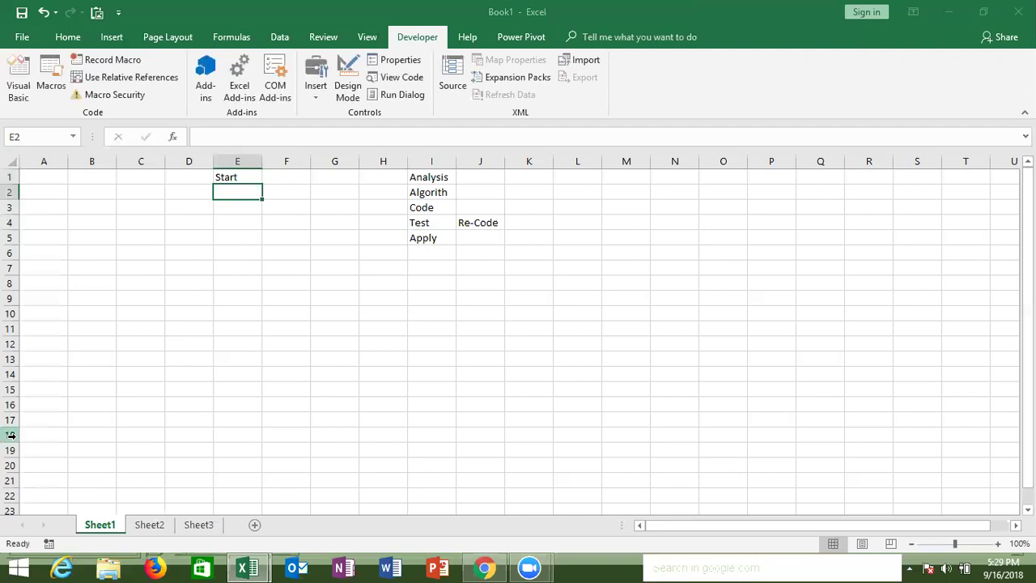
Enter Select A1 in E2 and Enter Name in E3.
text(Select)
key(Up)
text(a)
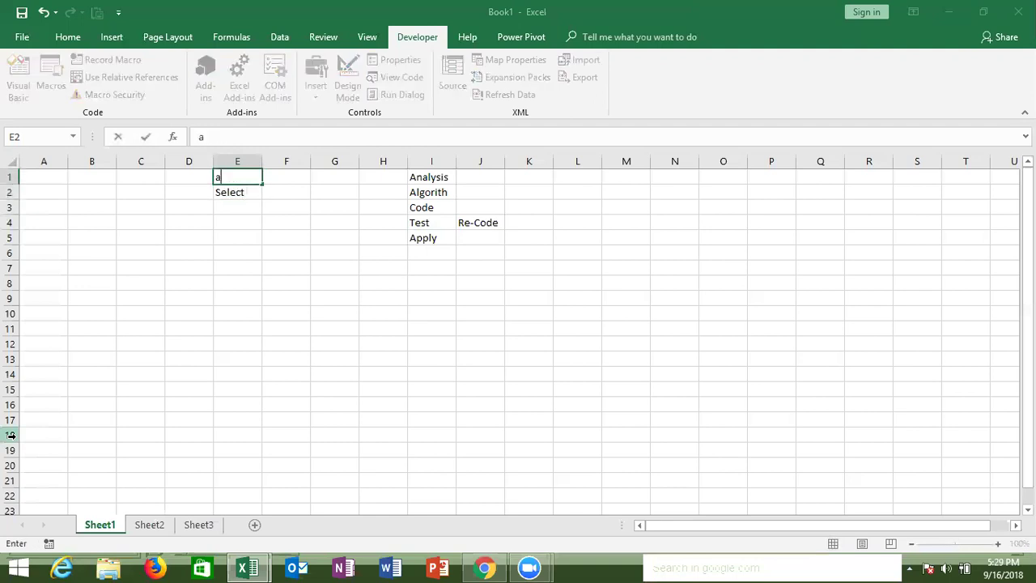
key(Escape)
key(Down)
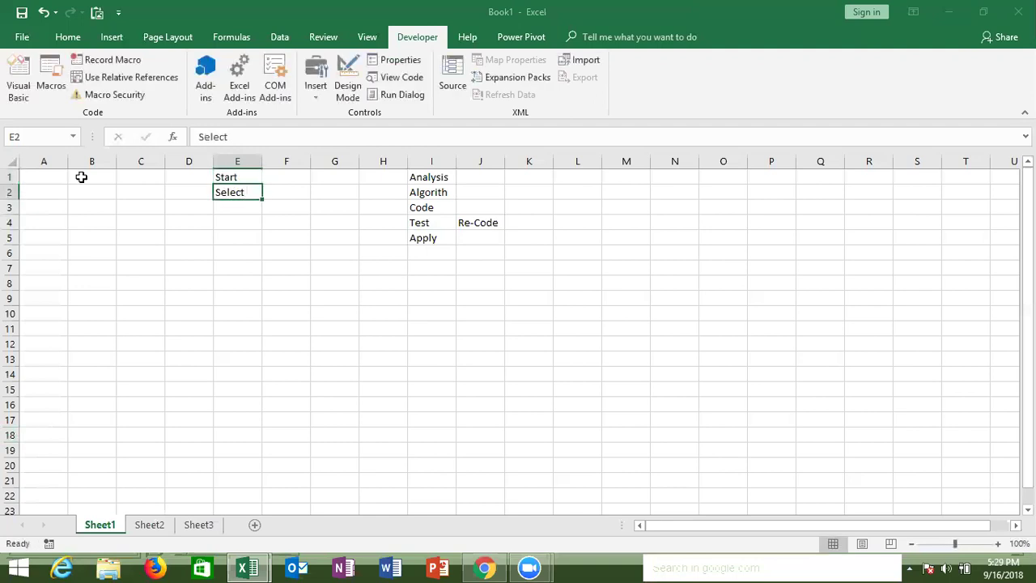
click(292, 136)
text(A1)
key(Return)
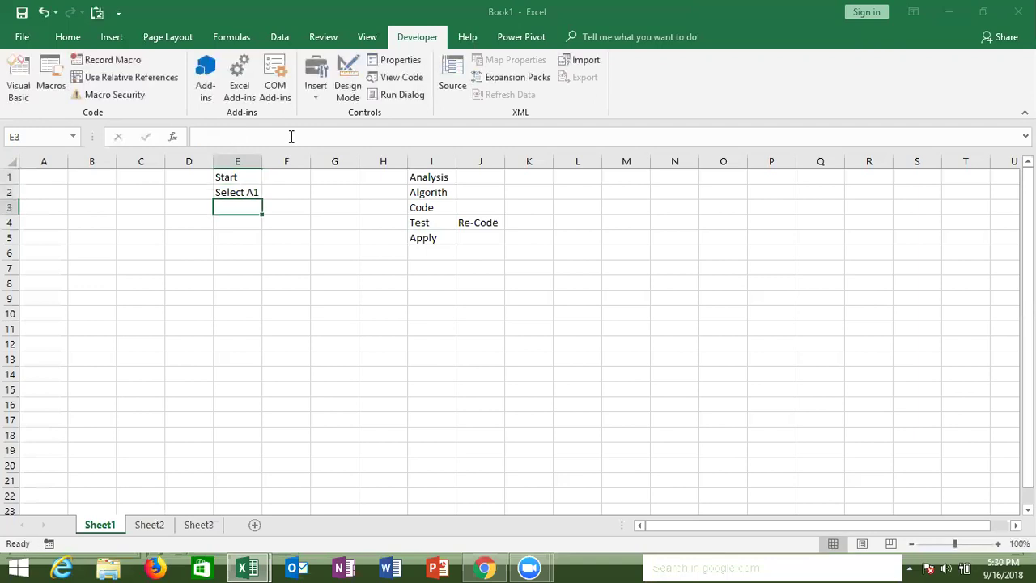
text(Enter Name)
key(Return)
Fill E4:E8 with Select B1, Enter Roll, Select C1, Enter Marks and End.
text(Select B1)
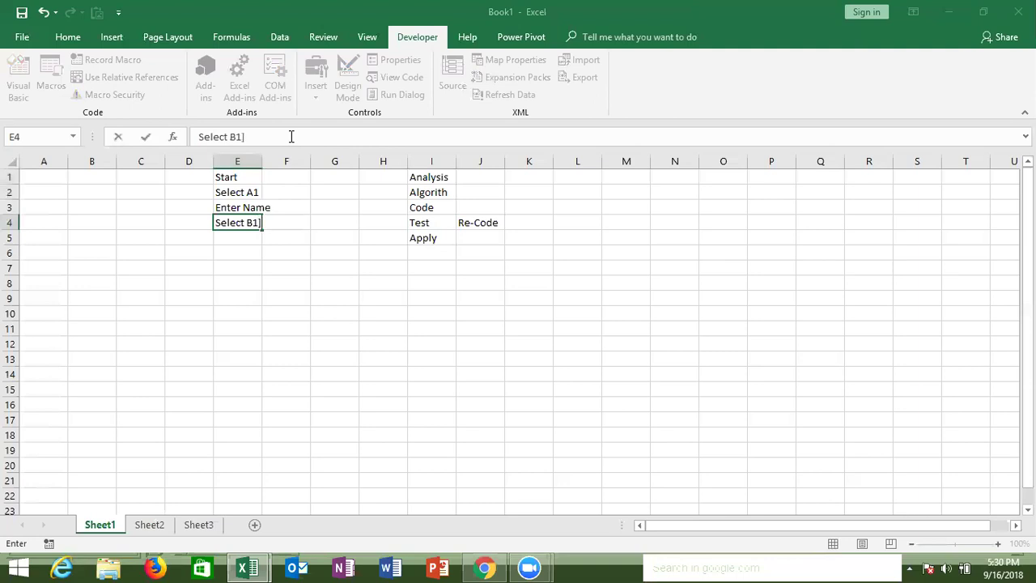
key(Return)
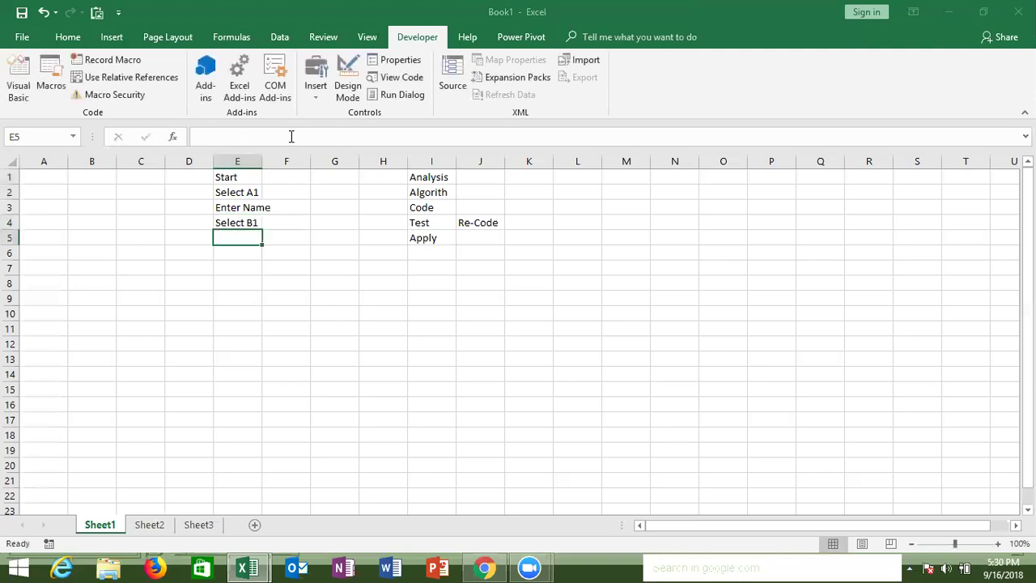
text(Enter Roll)
key(Return)
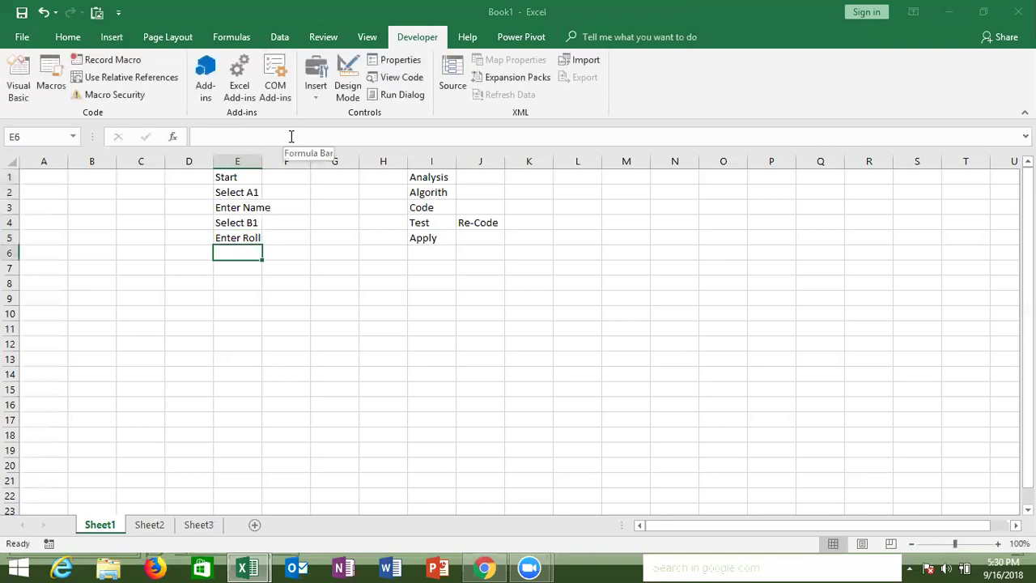
text(Select C1)
key(Return)
text(Enter)
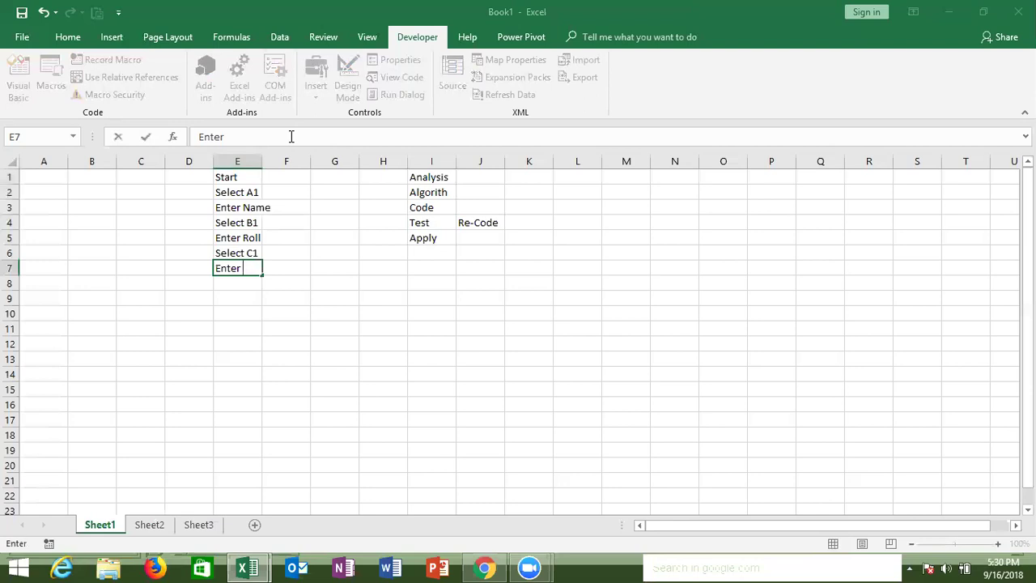
text(MArks)
key(Return)
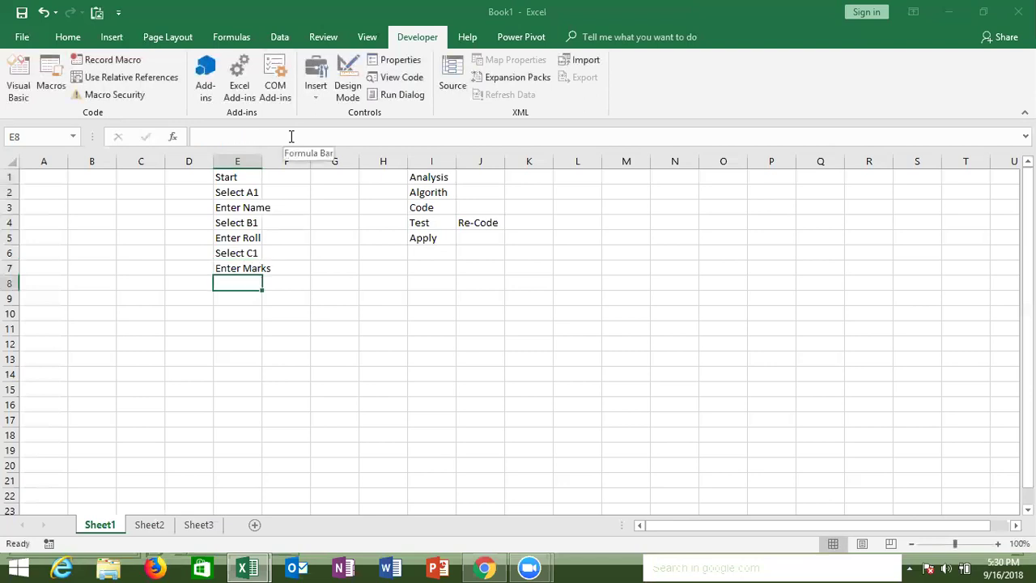
text(End)
key(Return)
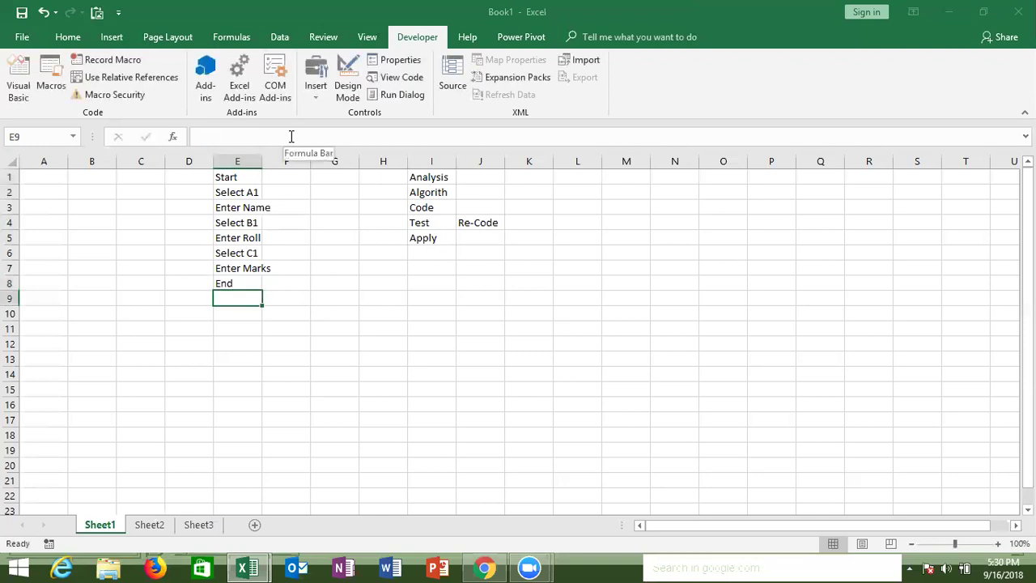
click(35, 182)
click(86, 176)
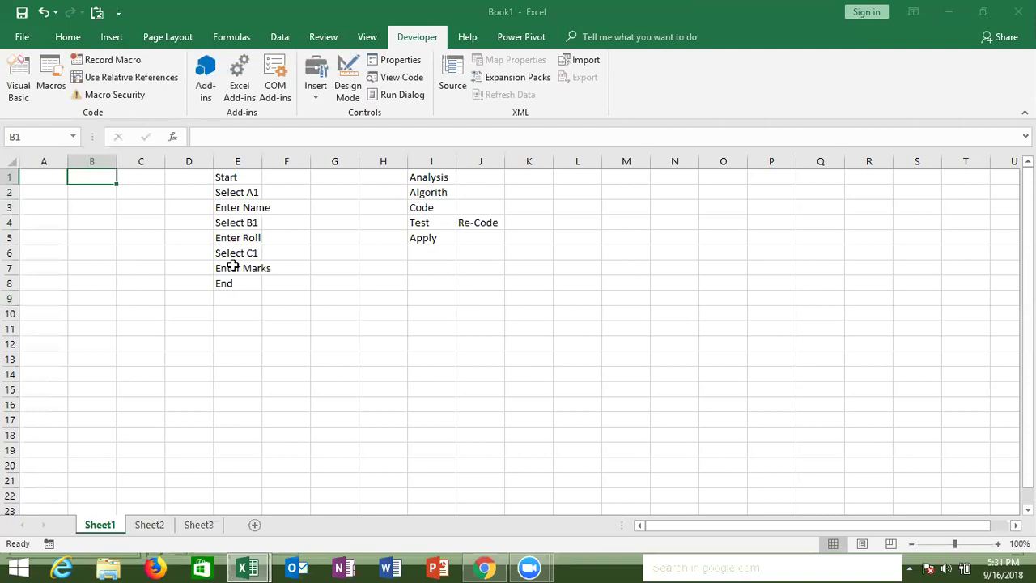
Select E1:E8 and AutoFit column E so Enter Marks and Enter Name show fully.
click(253, 192)
click(254, 204)
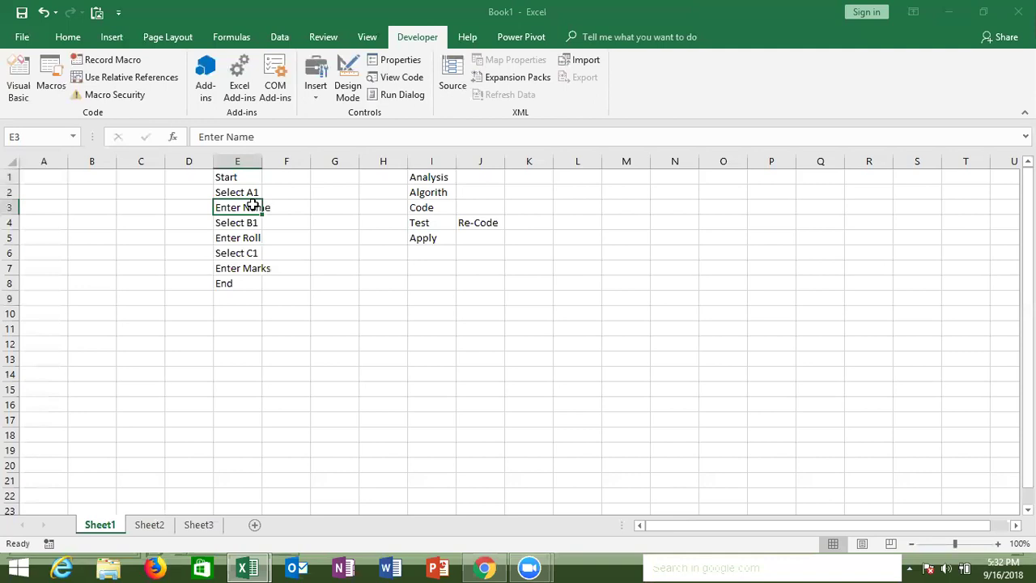
drag(237, 176, 240, 294)
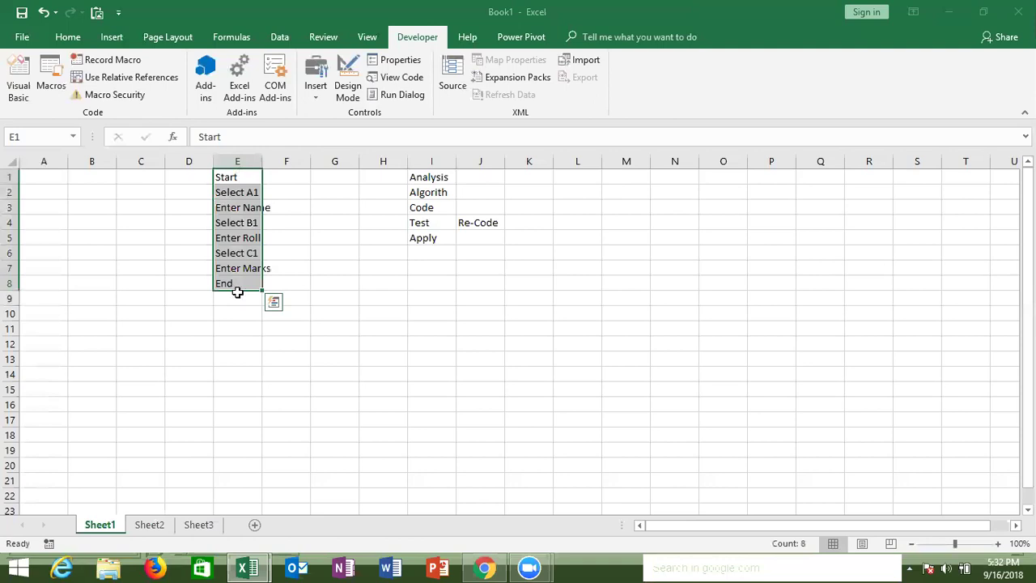
mouse_move(271, 566)
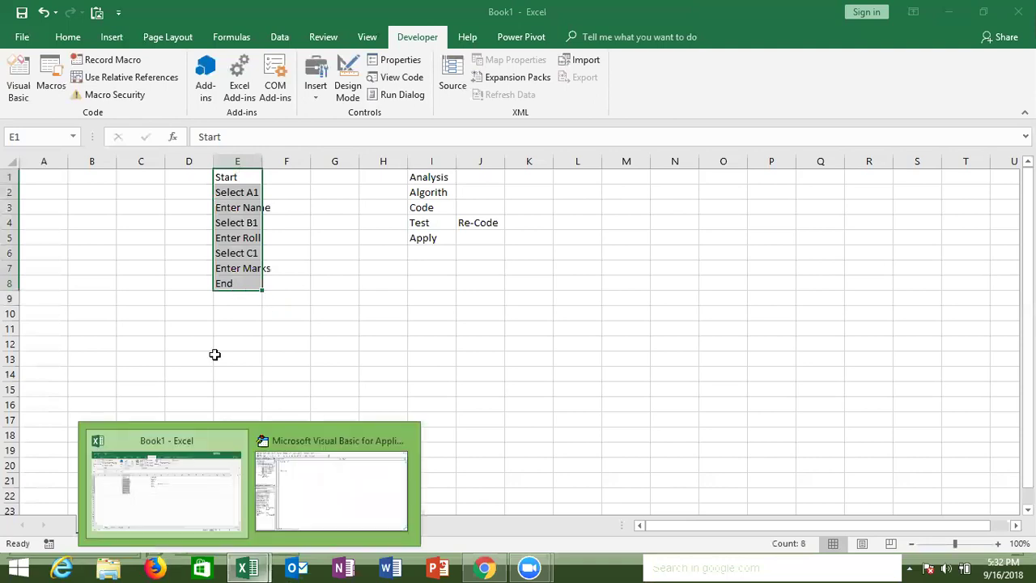
double_click(261, 157)
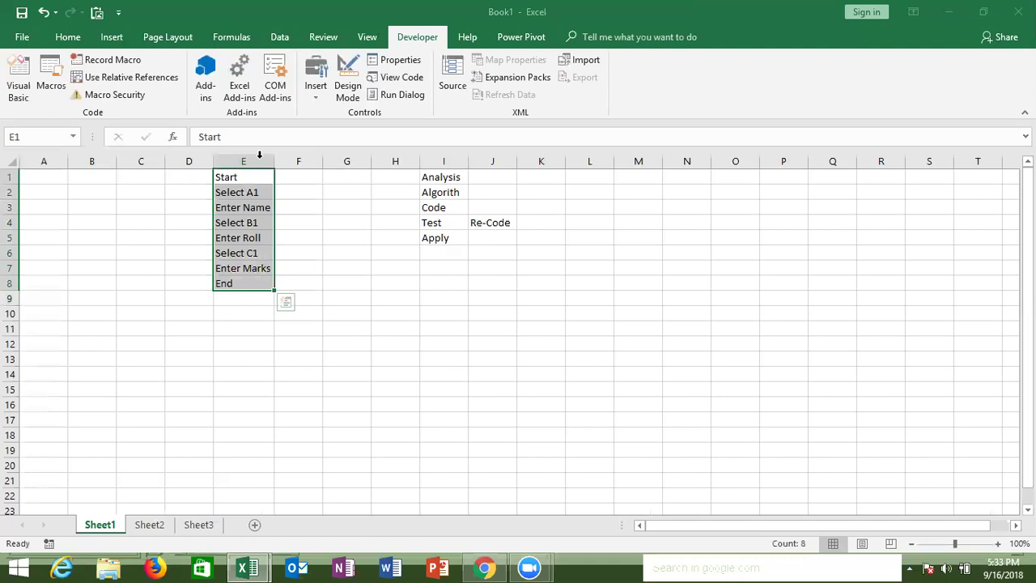
key(Down)
key(Down)
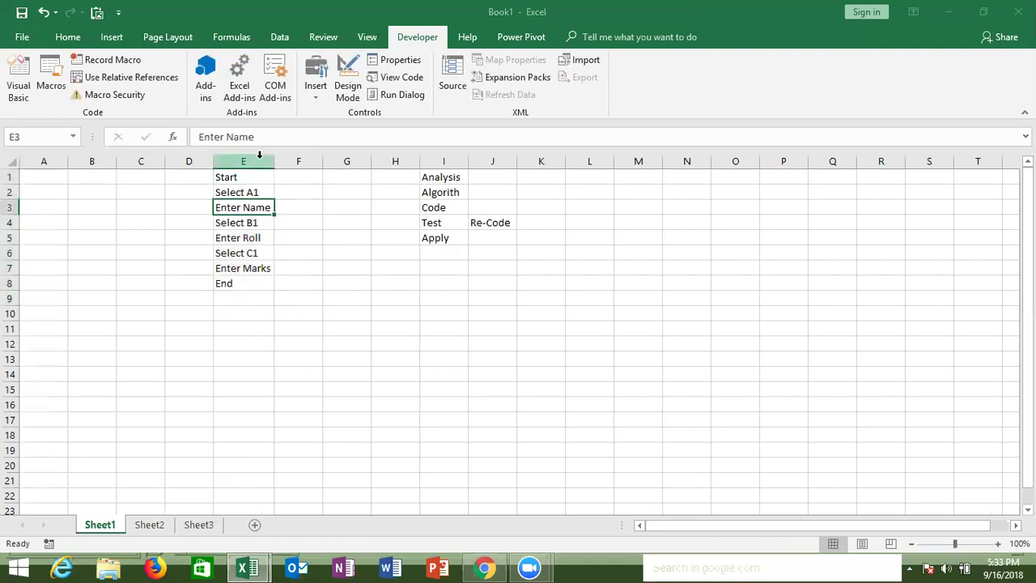
key(Down)
key(Down)
key(Right)
text(1)
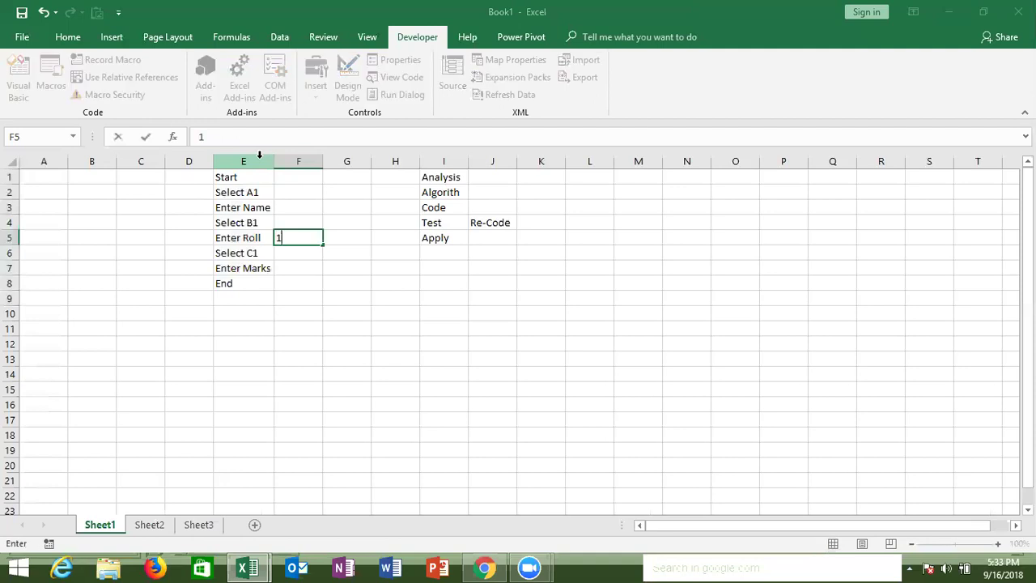
key(Return)
key(Left)
key(Left)
key(Down)
key(Right)
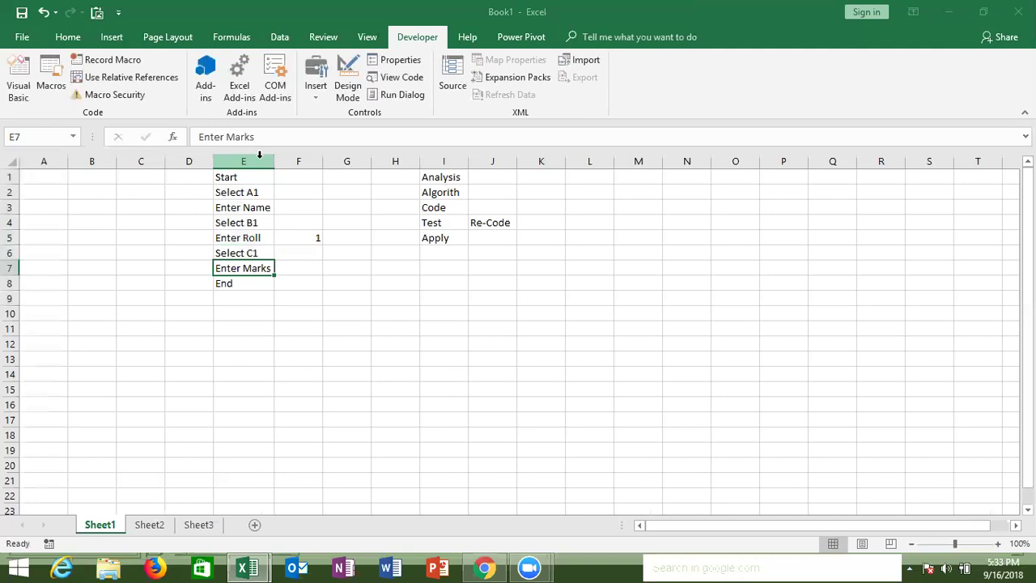
key(Up)
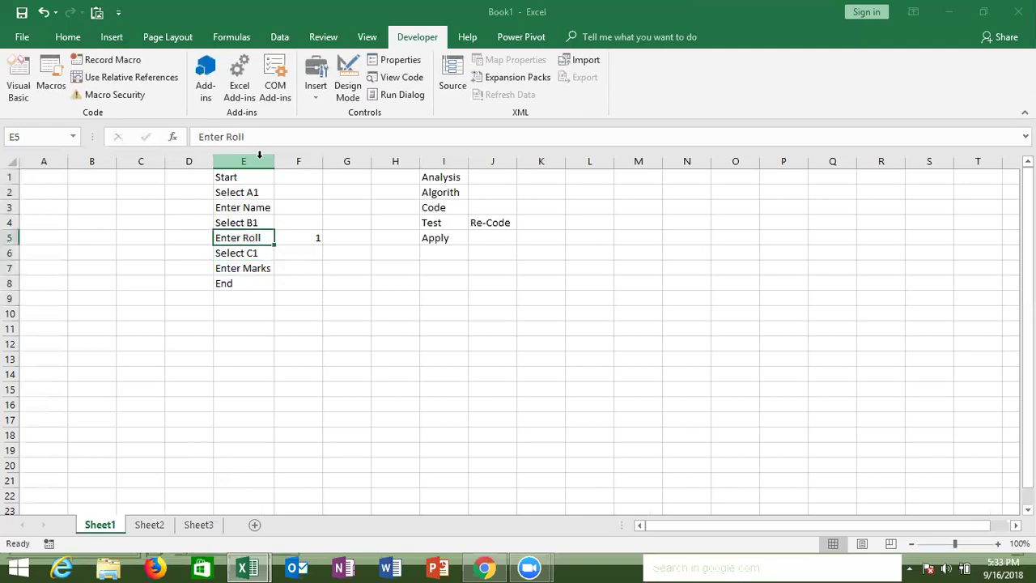
key(Right)
key(Delete)
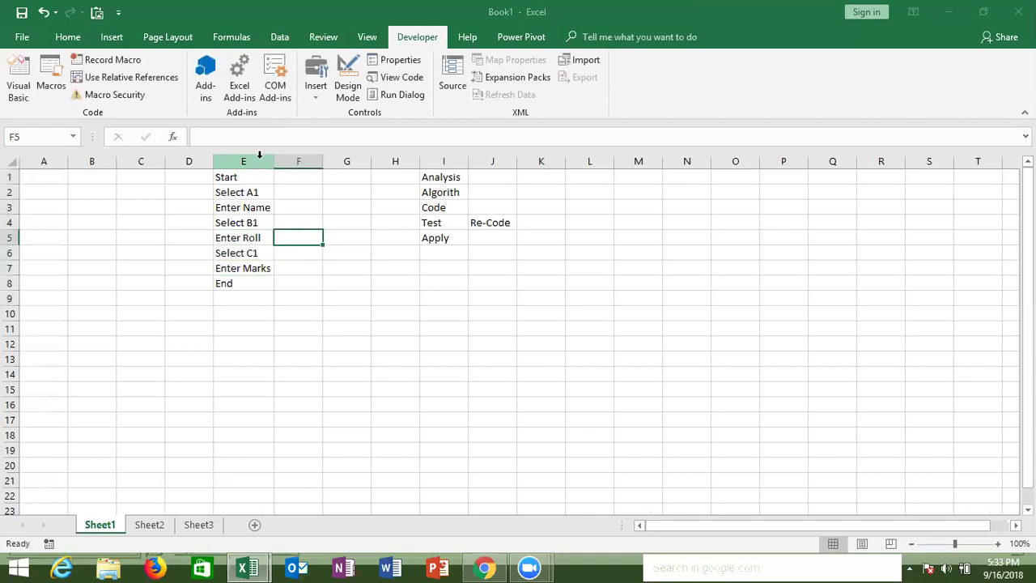
key(Up)
key(Up)
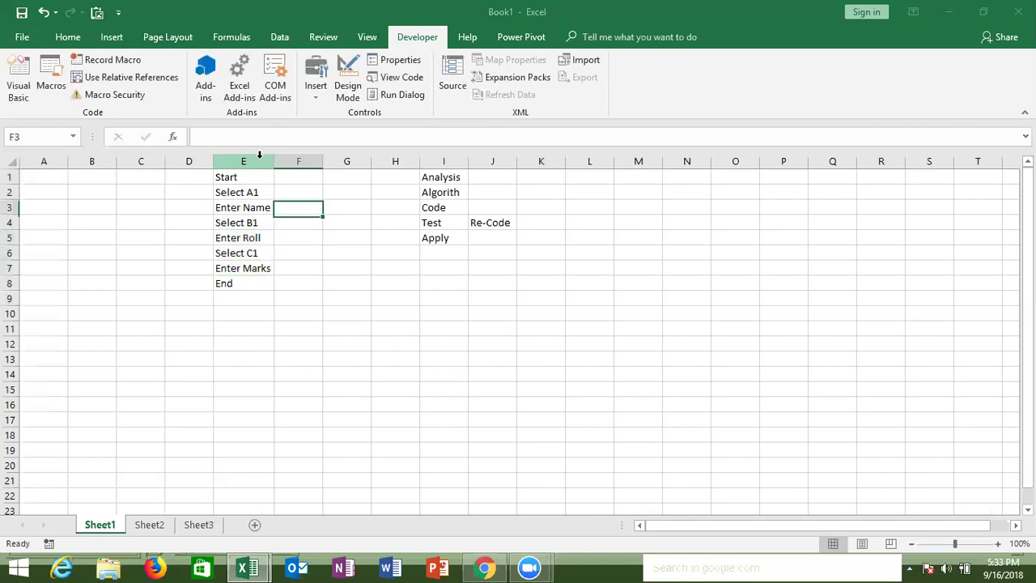
key(Up)
key(Up)
key(Left)
key(Left)
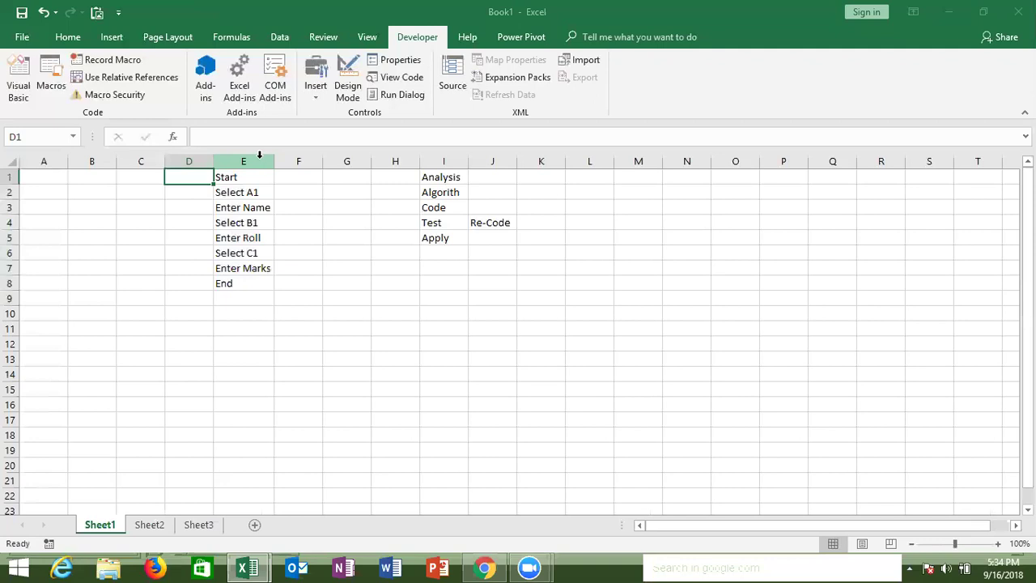
key(Right)
key(Down)
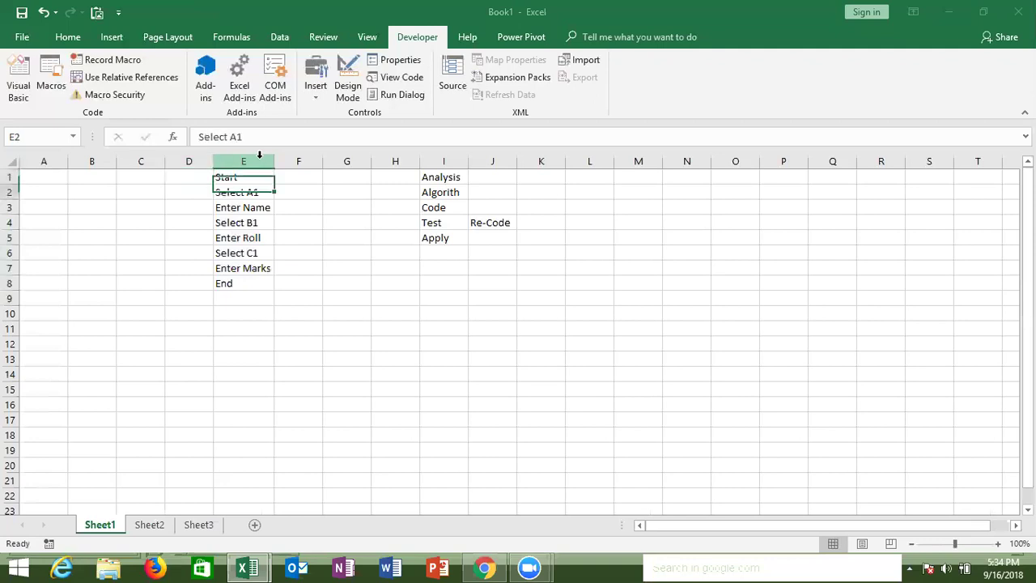
key(Down)
key(Down)
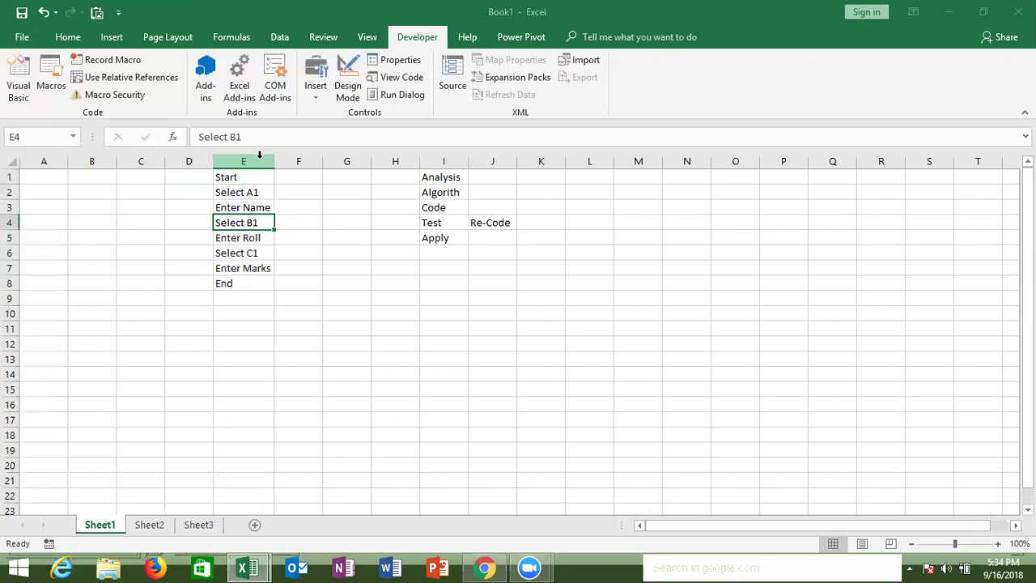
key(shift+Up)
key(shift+Up)
key(shift+Up)
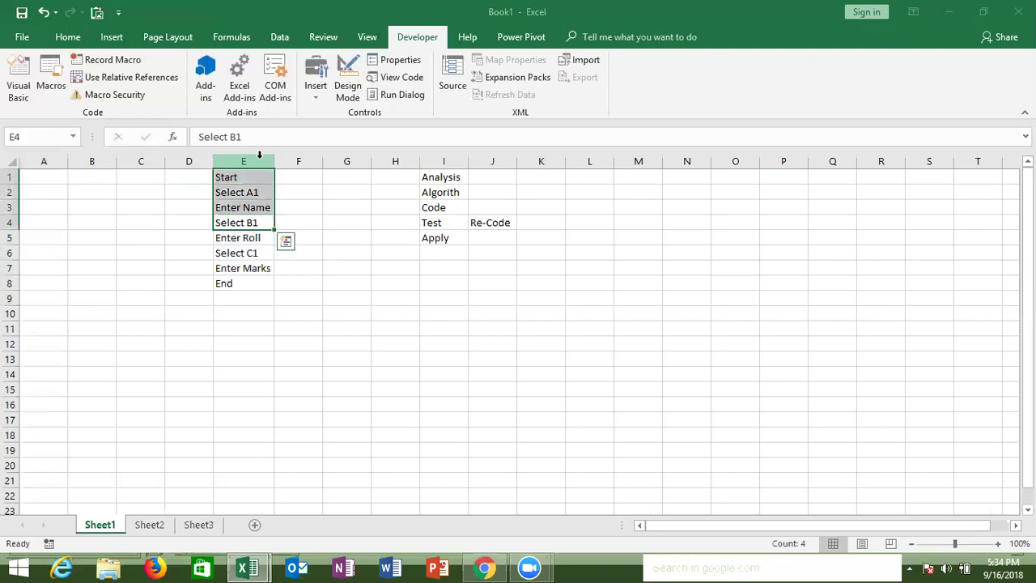
key(Down)
key(Down)
key(Down)
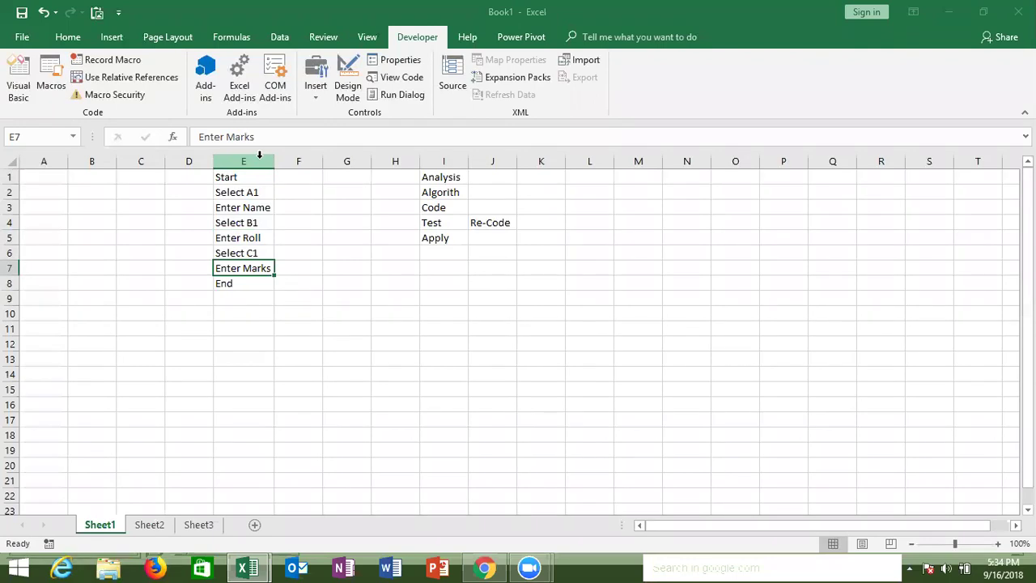
key(Up)
key(shift+Right)
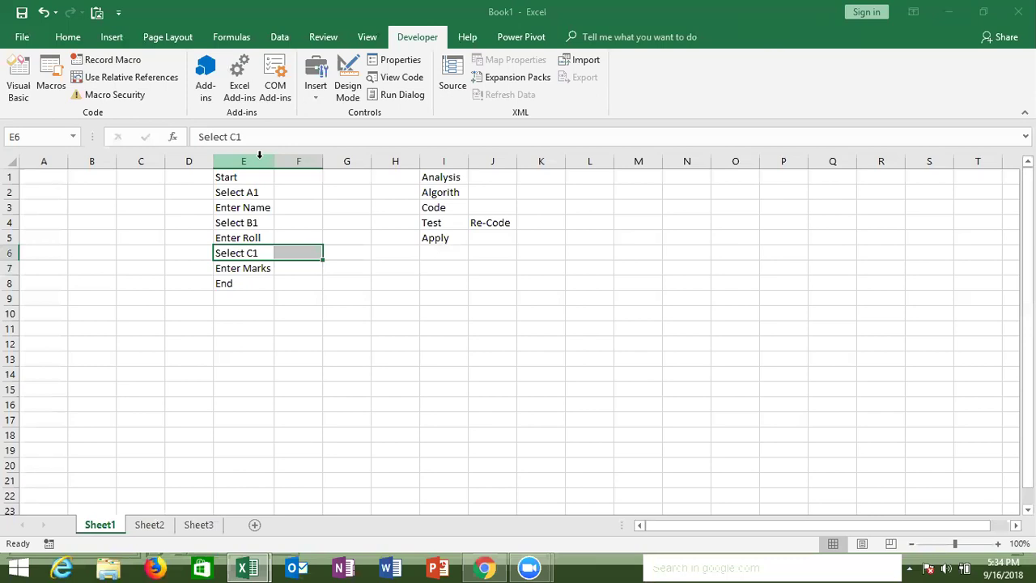
key(Up)
key(Up)
key(Up)
key(Up)
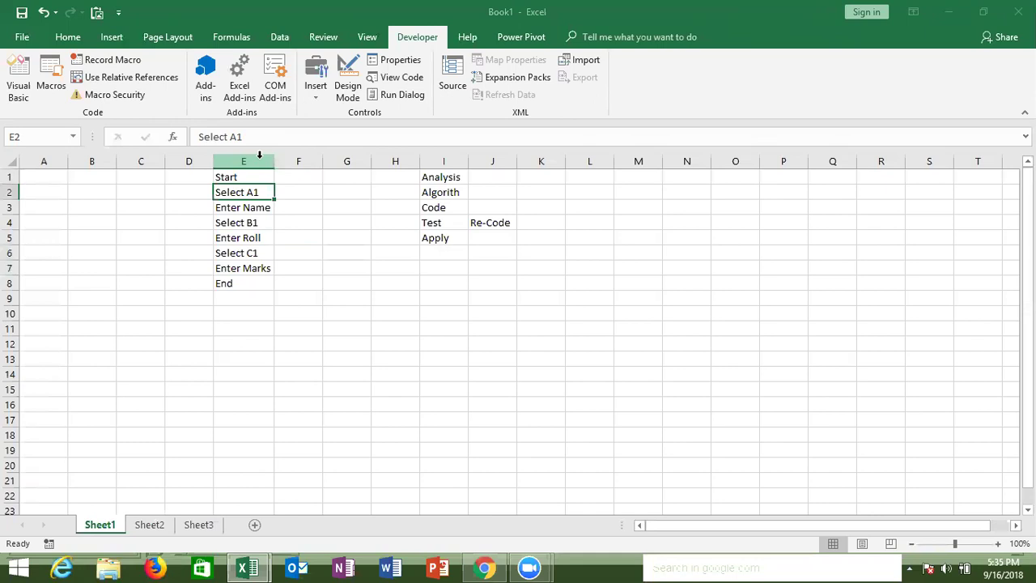
click(58, 179)
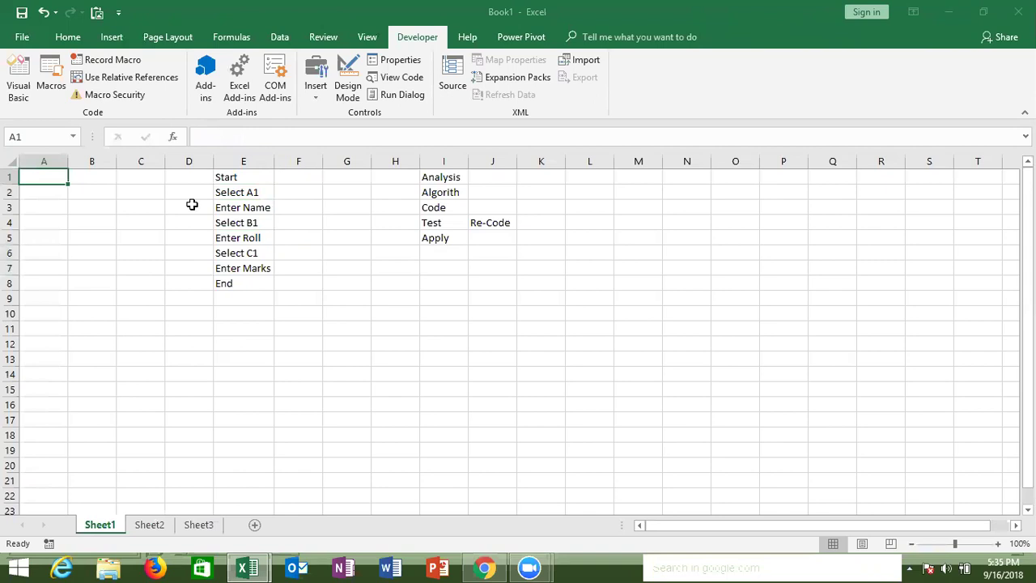
click(232, 209)
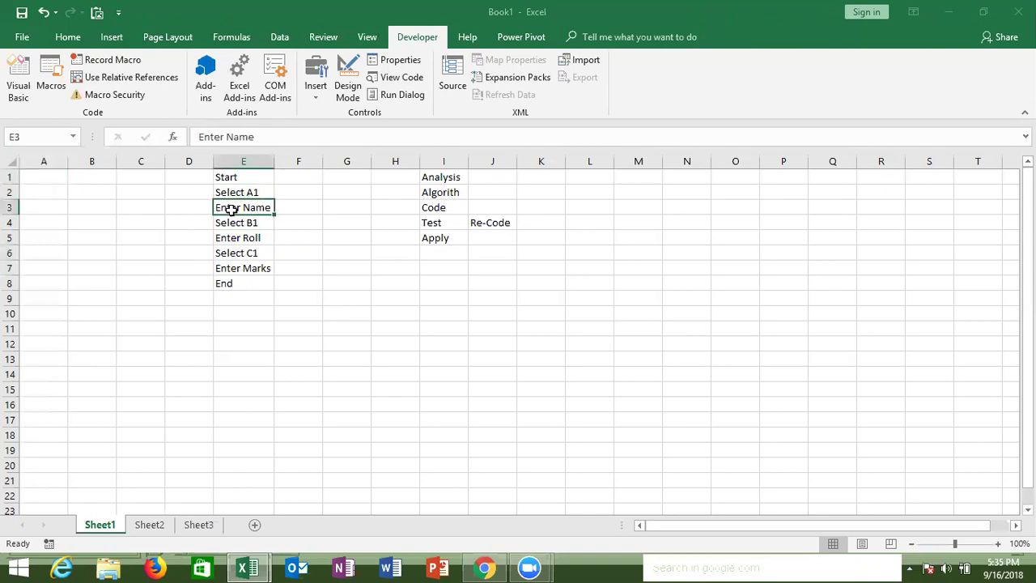
click(38, 177)
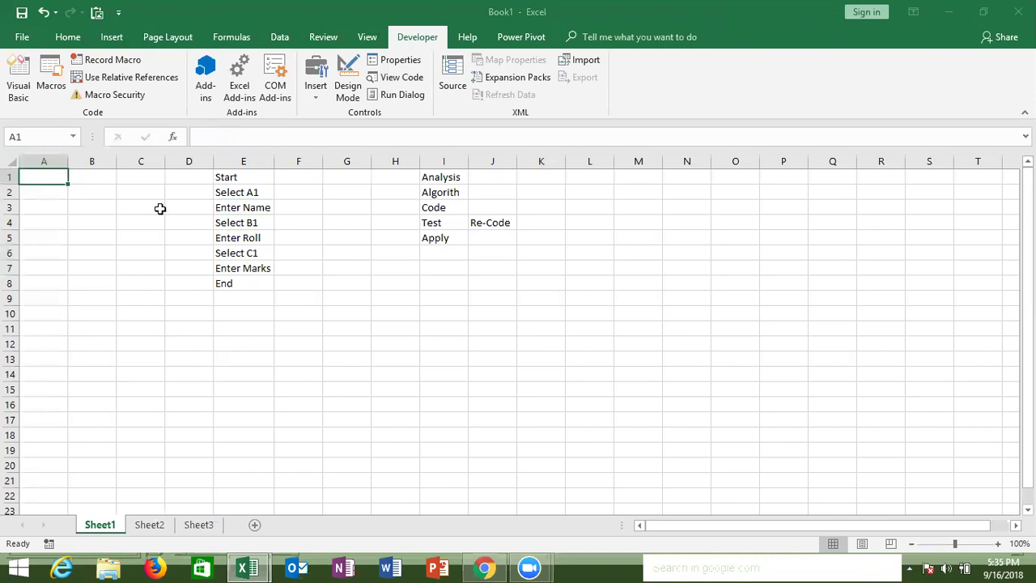
drag(227, 176, 227, 285)
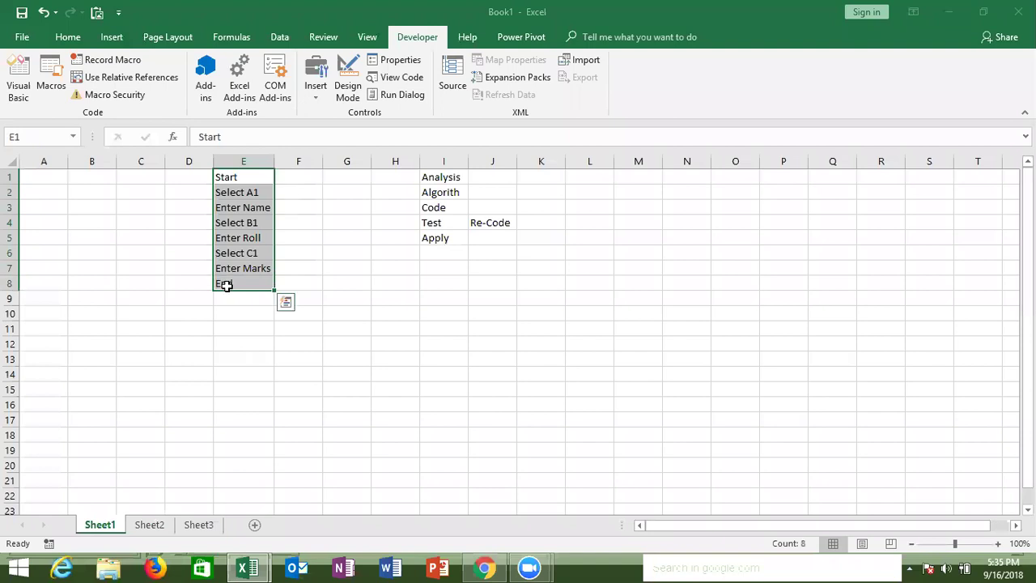
click(255, 193)
click(306, 191)
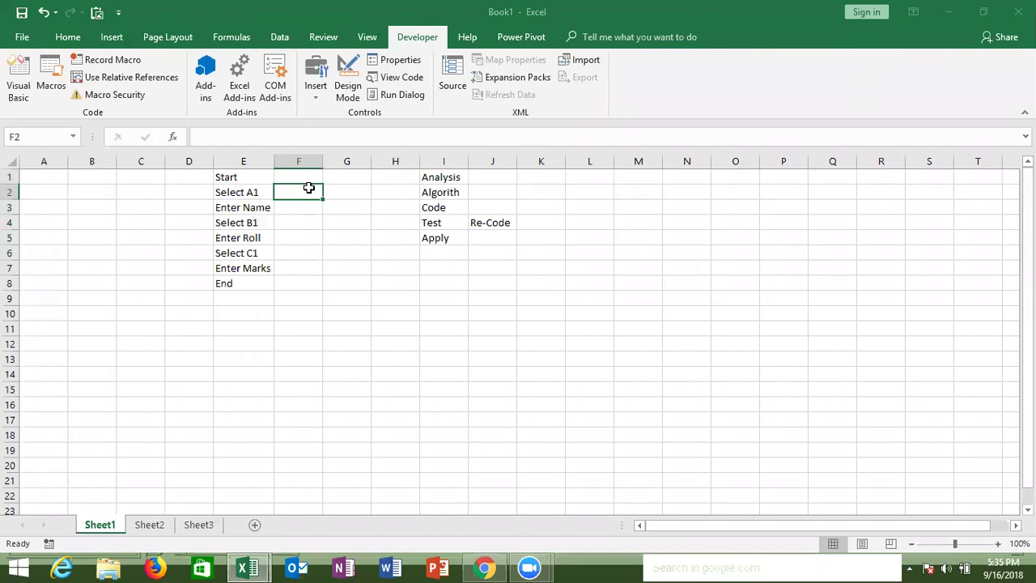
drag(231, 176, 230, 240)
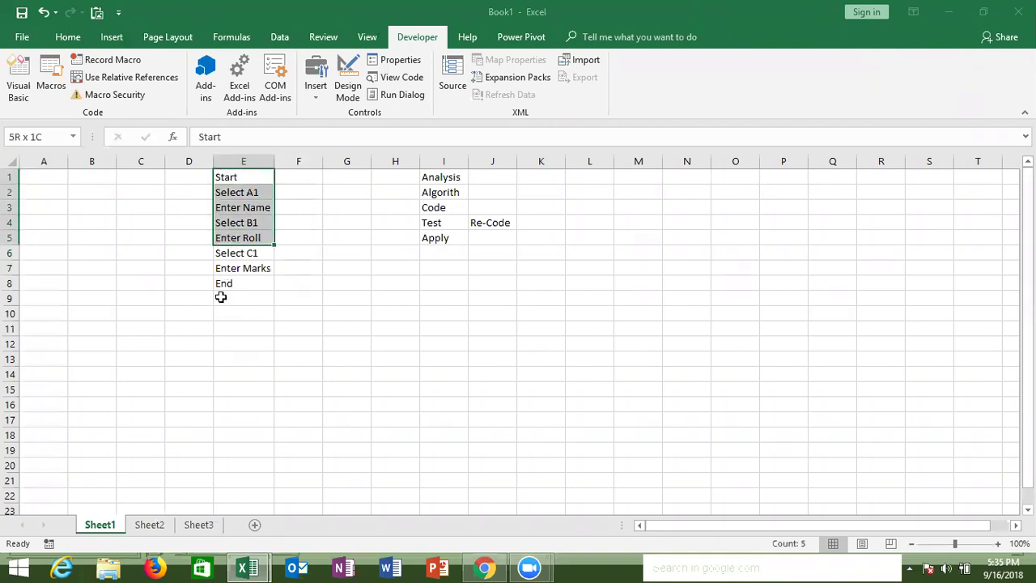
drag(221, 297, 223, 284)
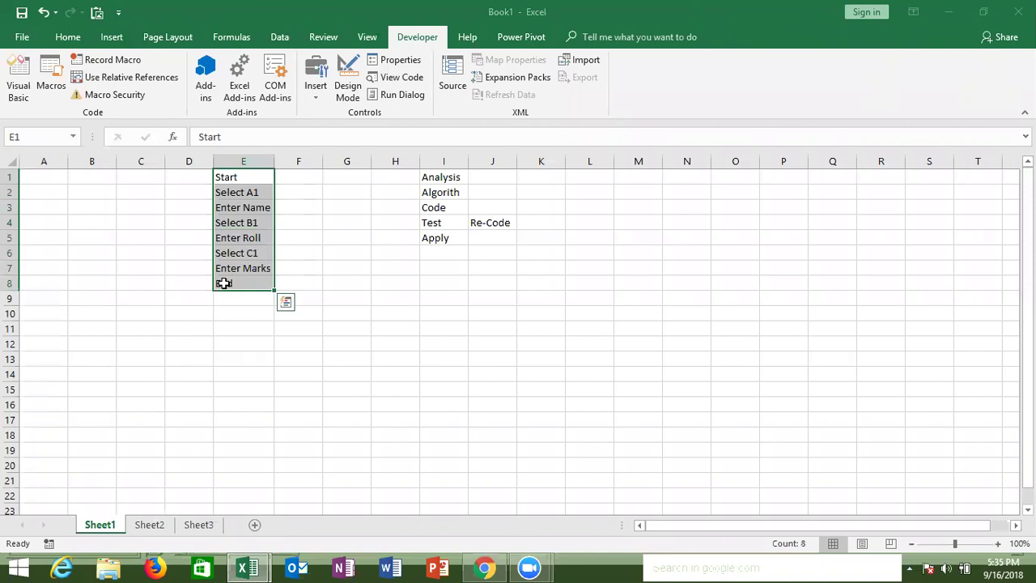
click(225, 297)
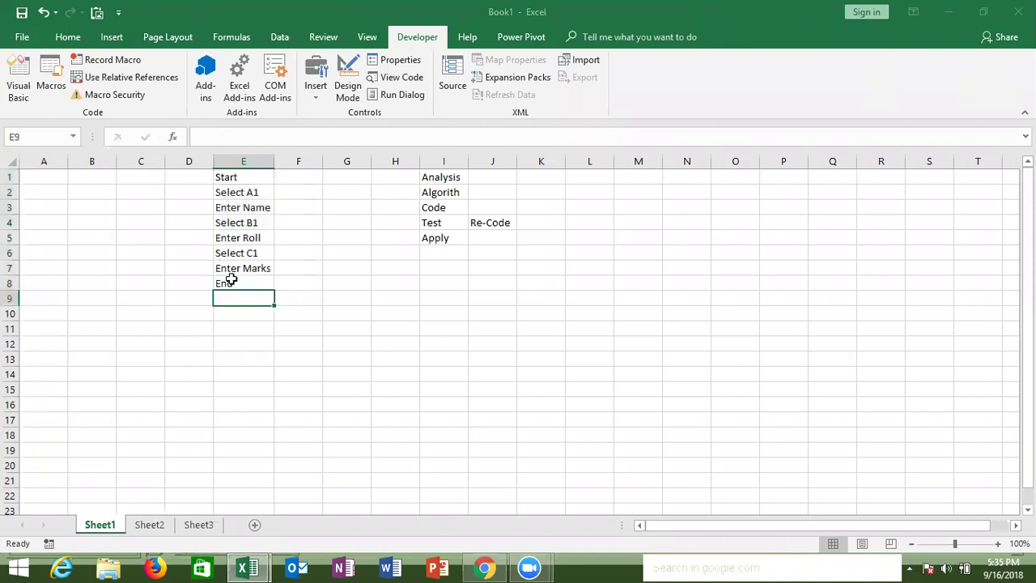
click(245, 267)
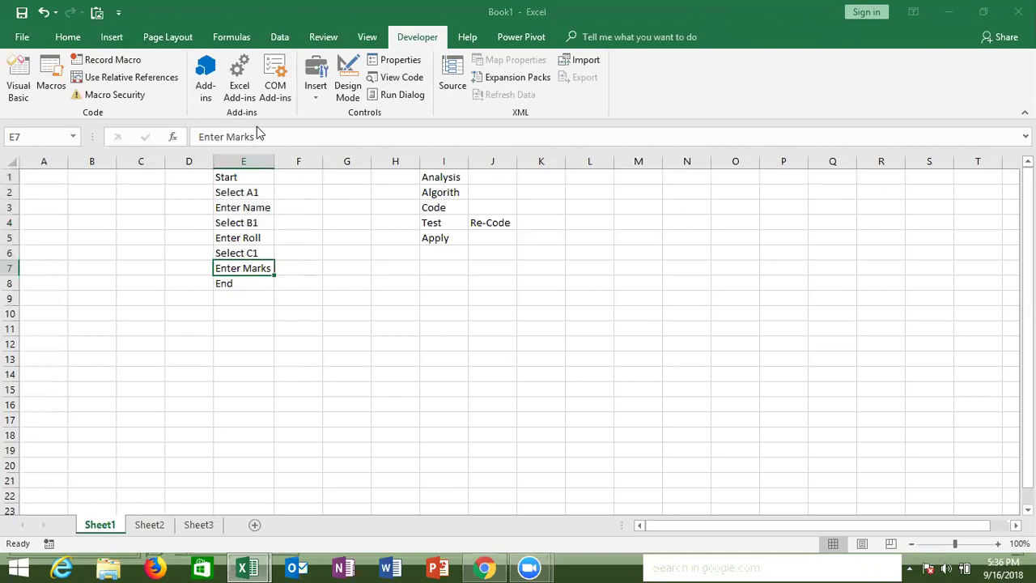
key(alt+F11)
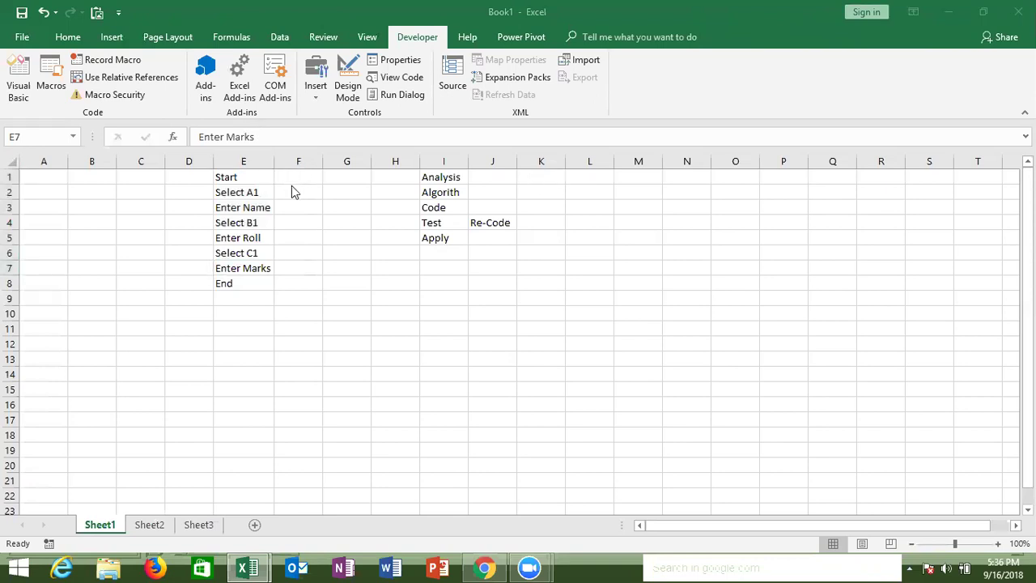
key(alt+Tab)
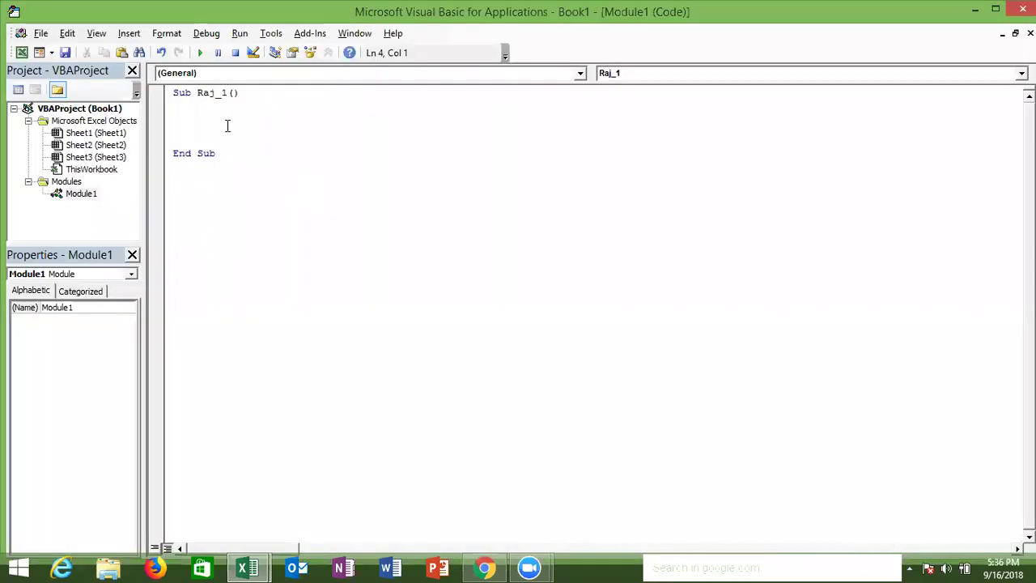
Add the statement Range("A1").Select as the first line inside Sub Raj_1.
drag(264, 95, 254, 154)
click(229, 118)
key(Return)
text(range("A1").se)
key(Tab)
key(Return)
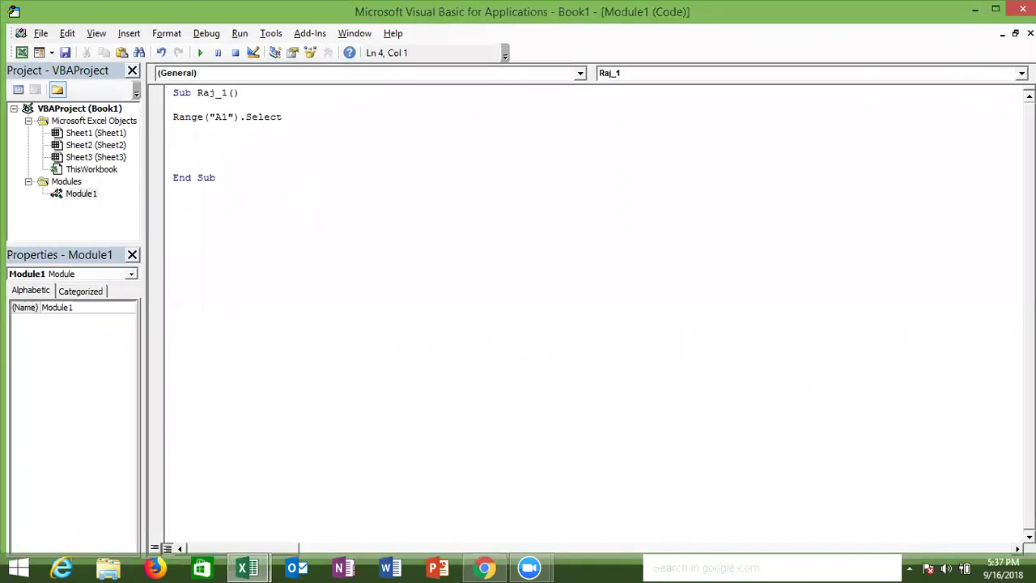
Restore the VBA editor to a smaller window floating beside the Excel sheet.
double_click(866, 19)
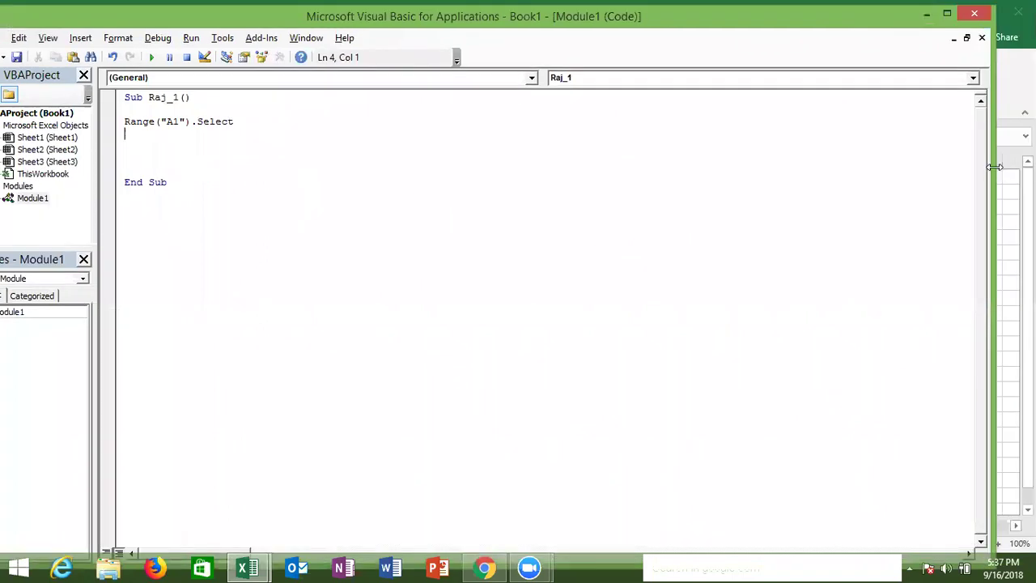
key(super+Left)
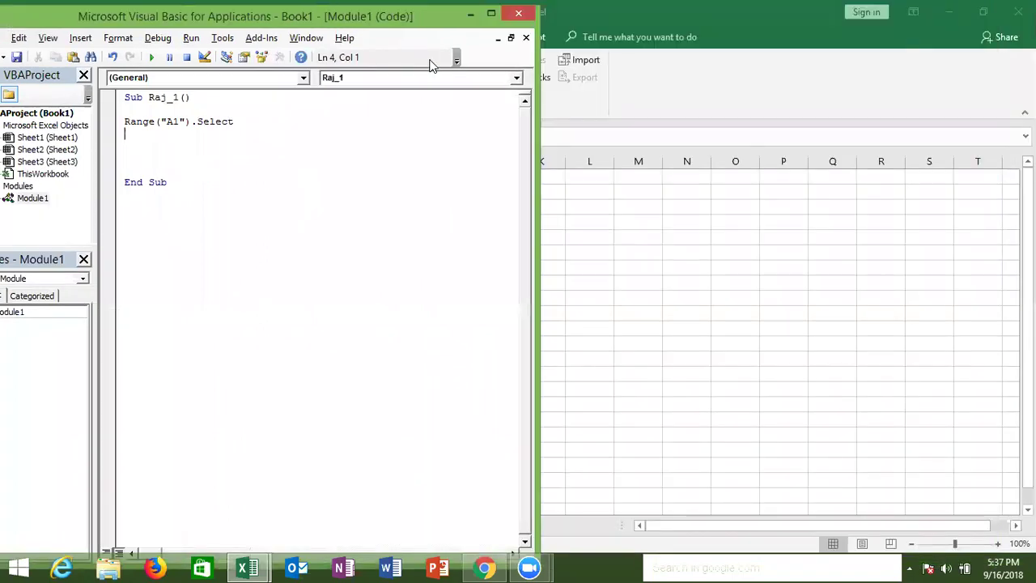
key(super+Right)
key(Up)
key(Up)
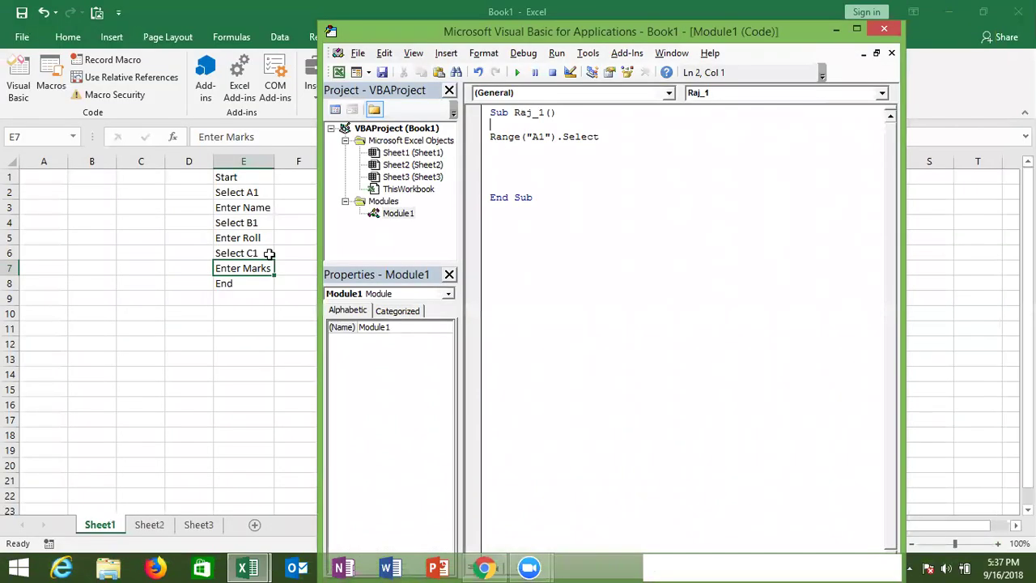
Add the line Selection.Value = "Name" below the Range("A1").Select line.
click(504, 137)
click(499, 148)
text(selection.)
text(Value="Nam)
key(BackSpace)
key(BackSpace)
text(ame)
key(Return)
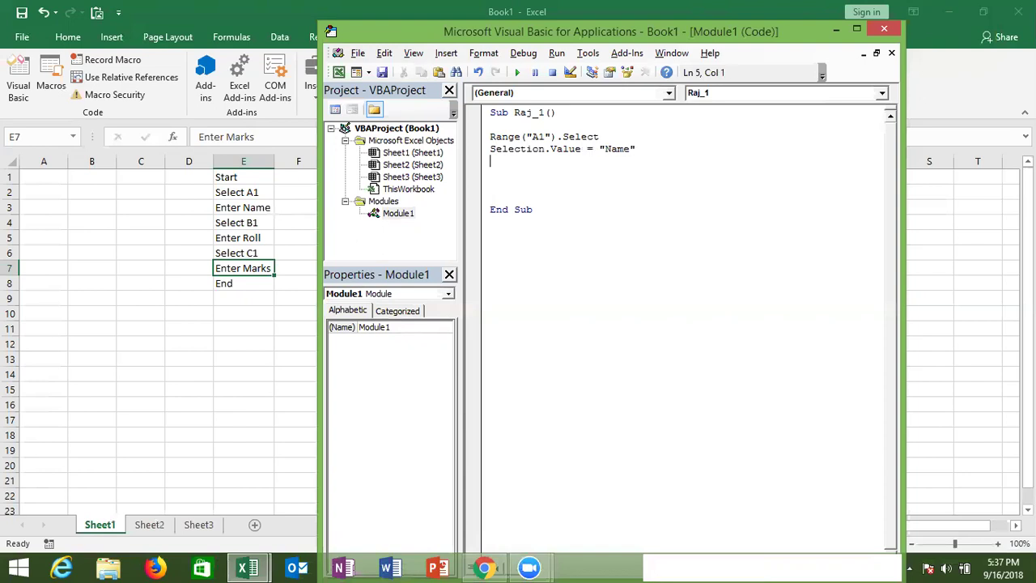
Copy the two A1 lines and paste them twice below.
key(Up)
key(Up)
key(shift+Down)
key(shift+End)
key(ctrl+c)
key(Down)
key(ctrl+v)
key(Return)
key(Return)
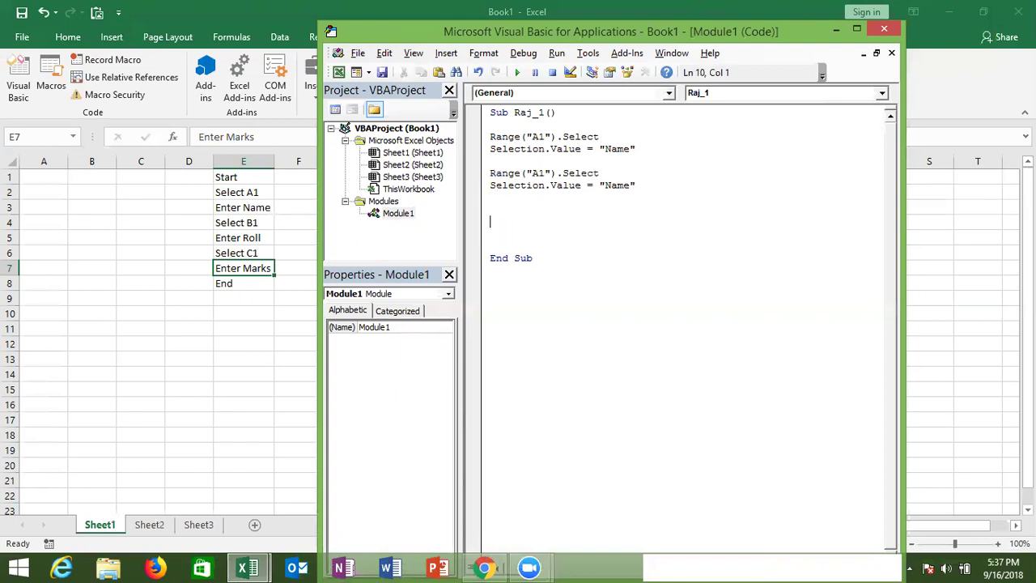
key(ctrl+v)
Change the second and third cell references from A1 to B1 and C1.
click(539, 173)
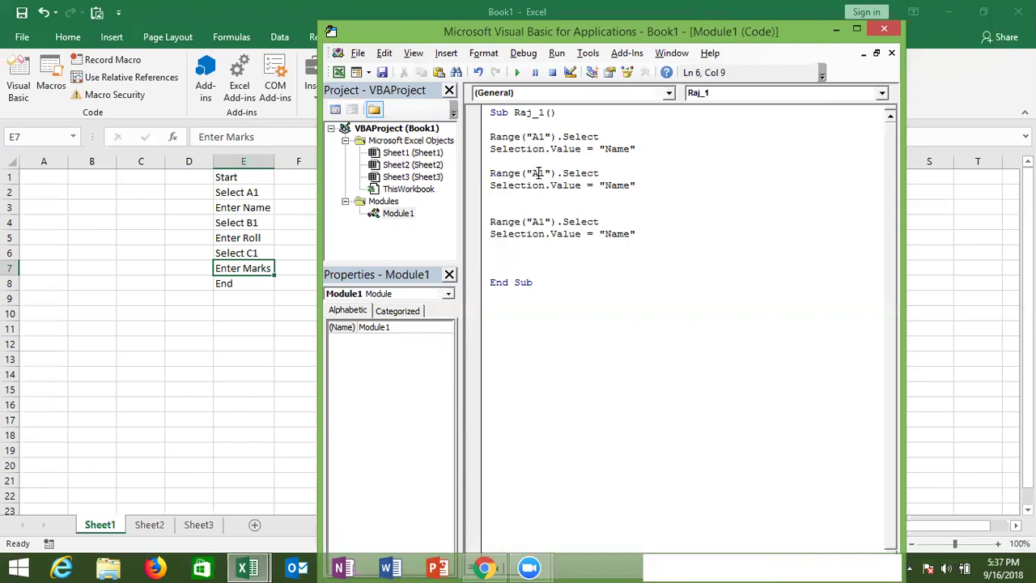
key(BackSpace)
text(B)
click(538, 221)
key(BackSpace)
text(C)
Replace the second and third Name values with Roll and Marks.
click(621, 192)
click(621, 186)
double_click(621, 186)
text(Roll)
double_click(620, 234)
text(Marks)
click(587, 259)
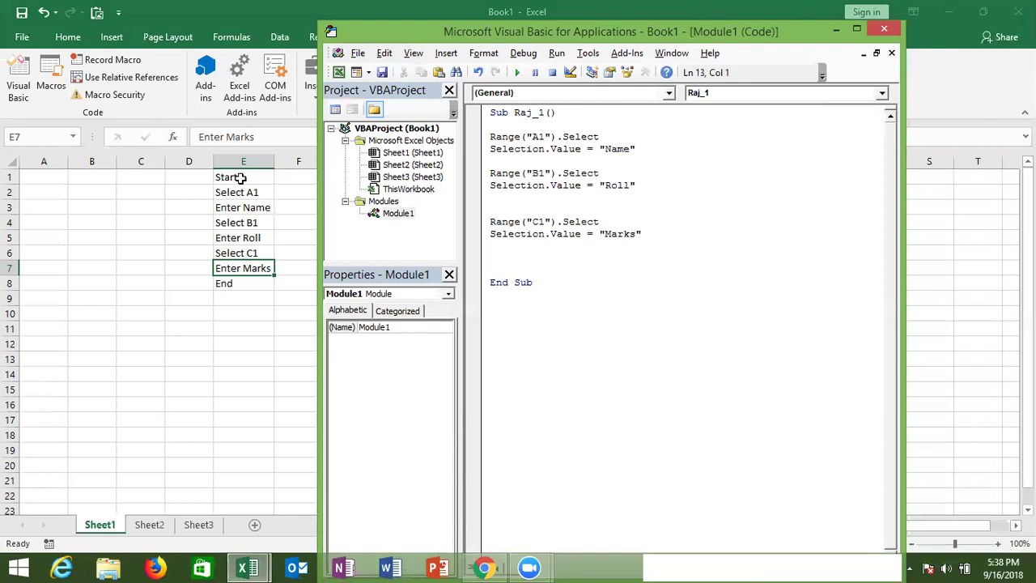
drag(240, 178, 241, 283)
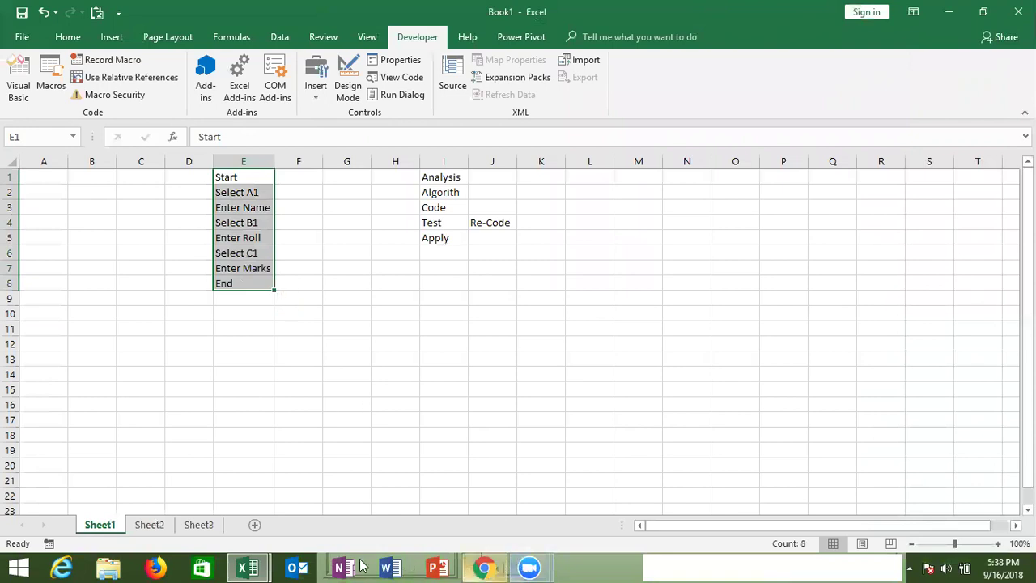
Switch to the VBA editor and run Raj_1 to write Name, Roll, Marks into A1:C1.
click(257, 567)
drag(247, 567, 295, 569)
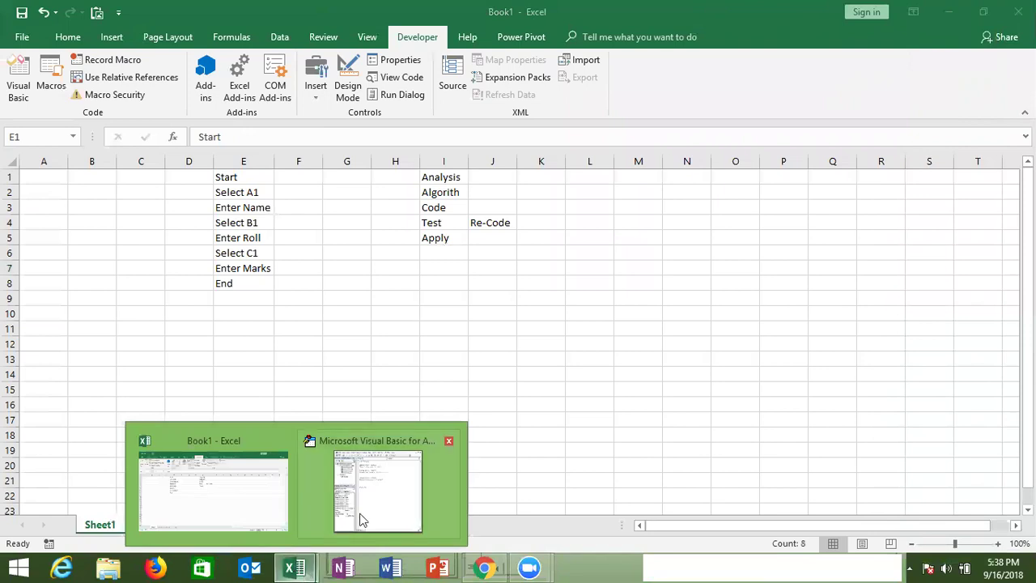
click(362, 516)
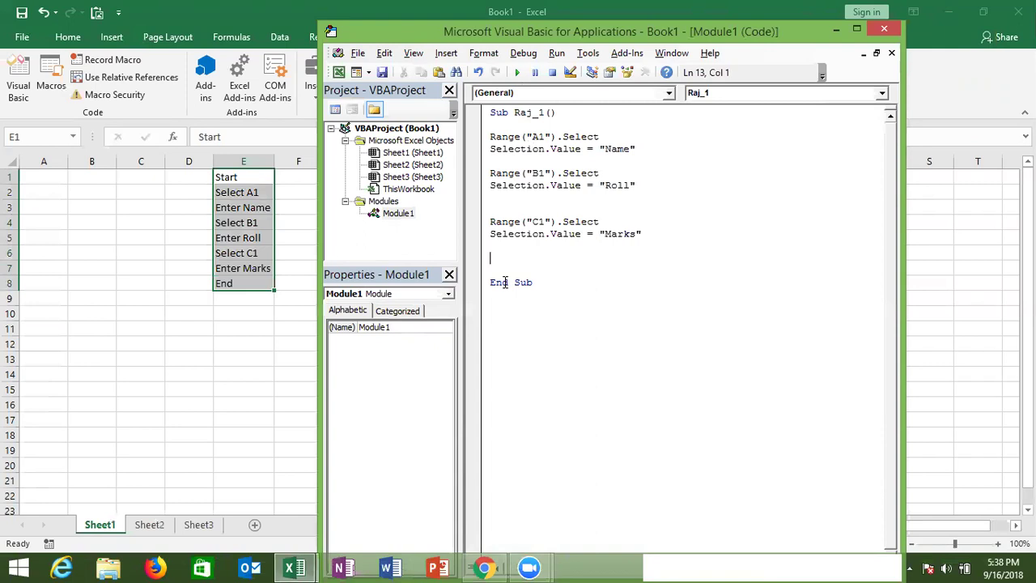
click(510, 217)
click(518, 72)
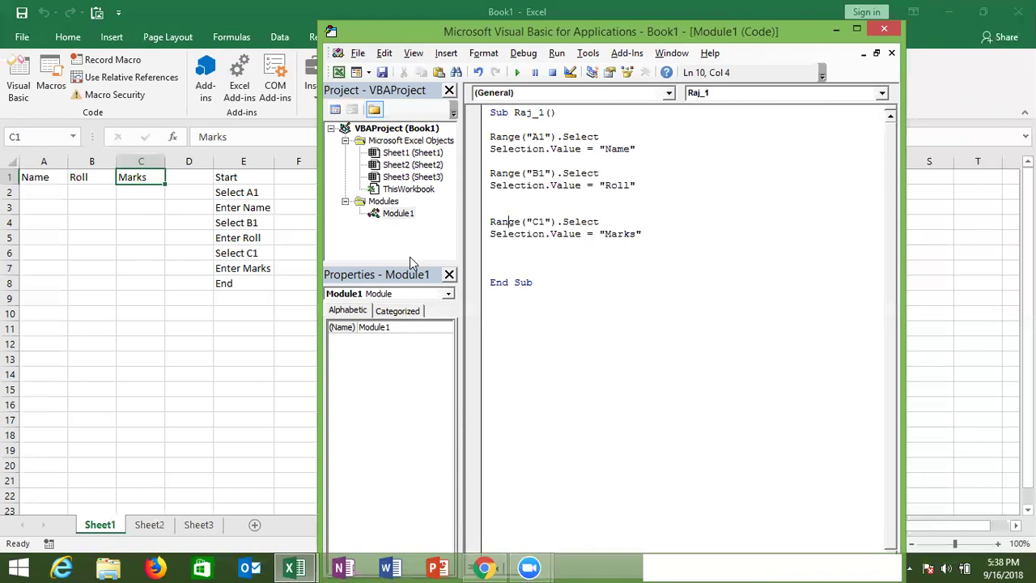
click(557, 187)
Bring Excel forward, select A1 and start a PivotTable from the Insert tab.
click(149, 236)
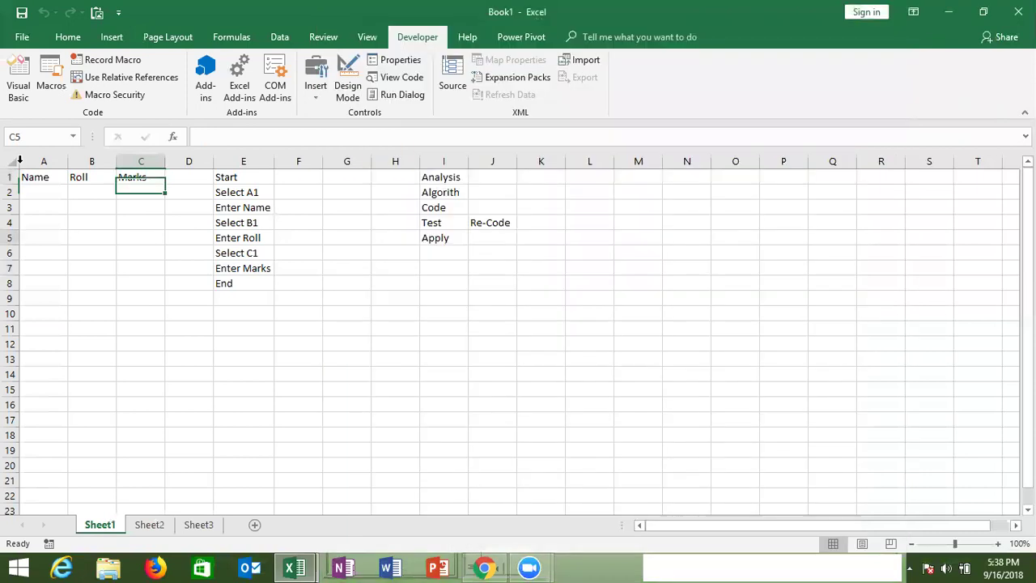
click(34, 175)
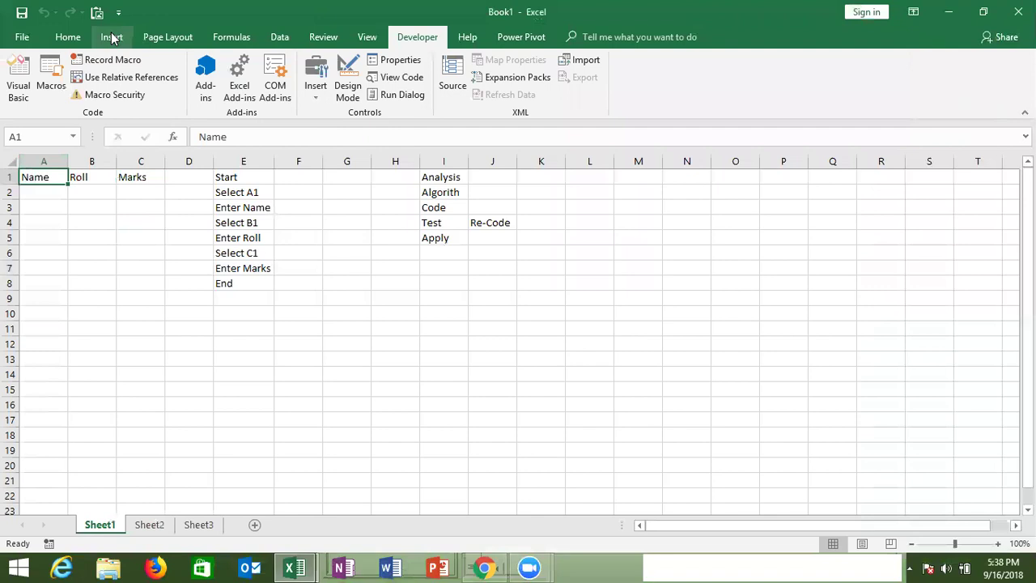
click(111, 38)
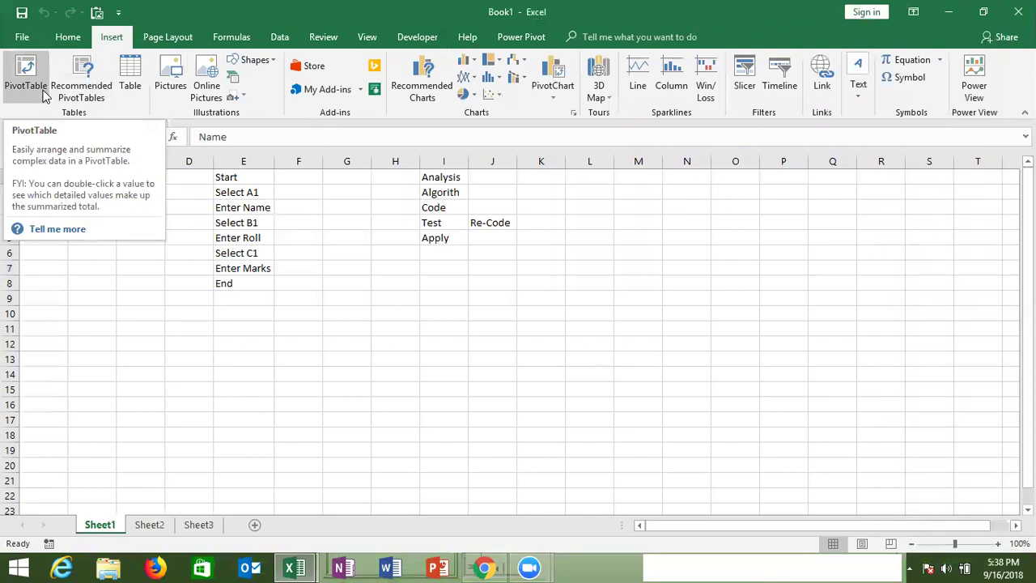
click(45, 96)
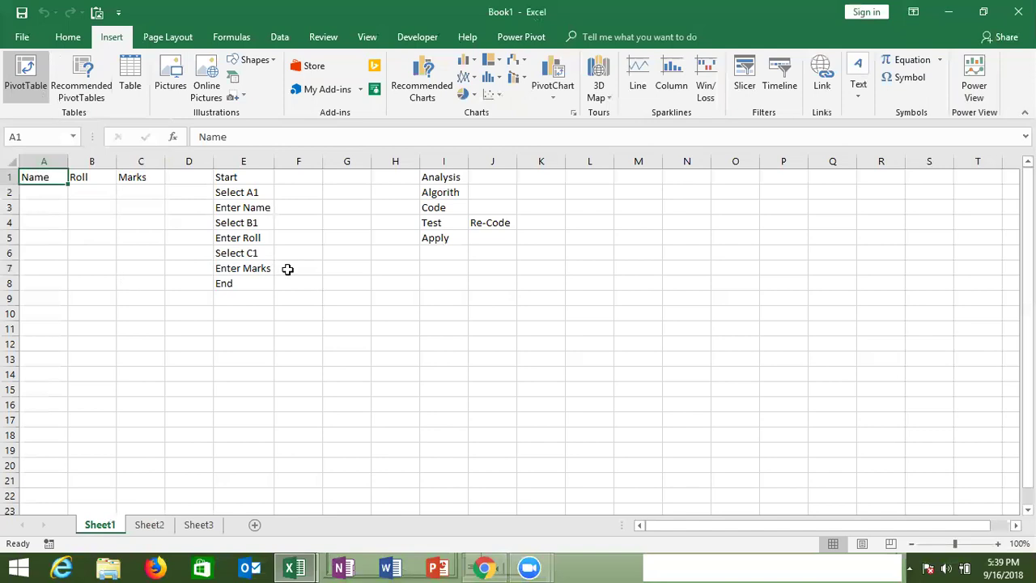
Select cell I5 holding Apply and check the open windows on the taskbar.
click(467, 239)
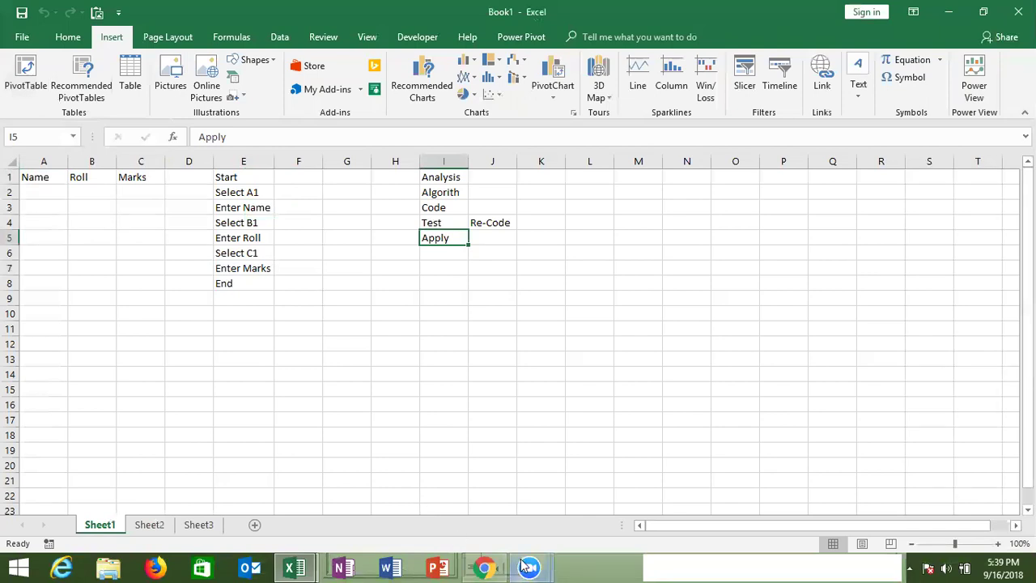
click(538, 560)
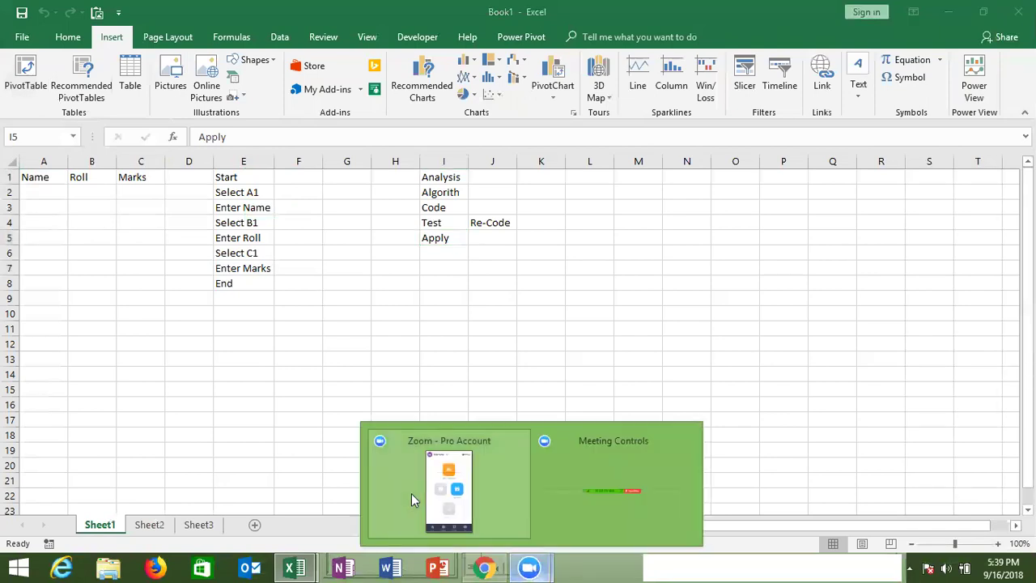
click(300, 567)
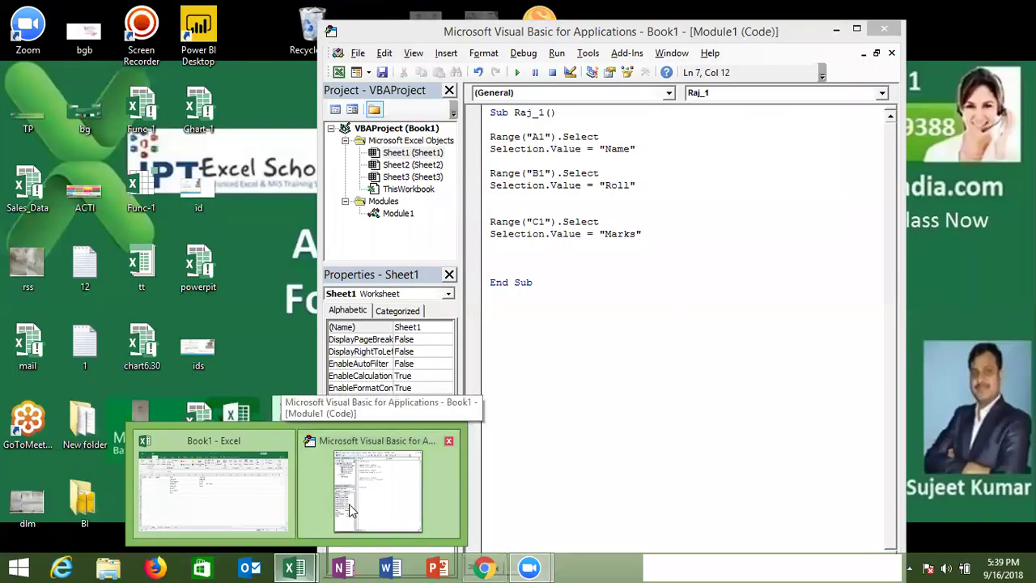
In the VBA editor, highlight the keywords Range, Selection and Value in Raj_1.
click(353, 510)
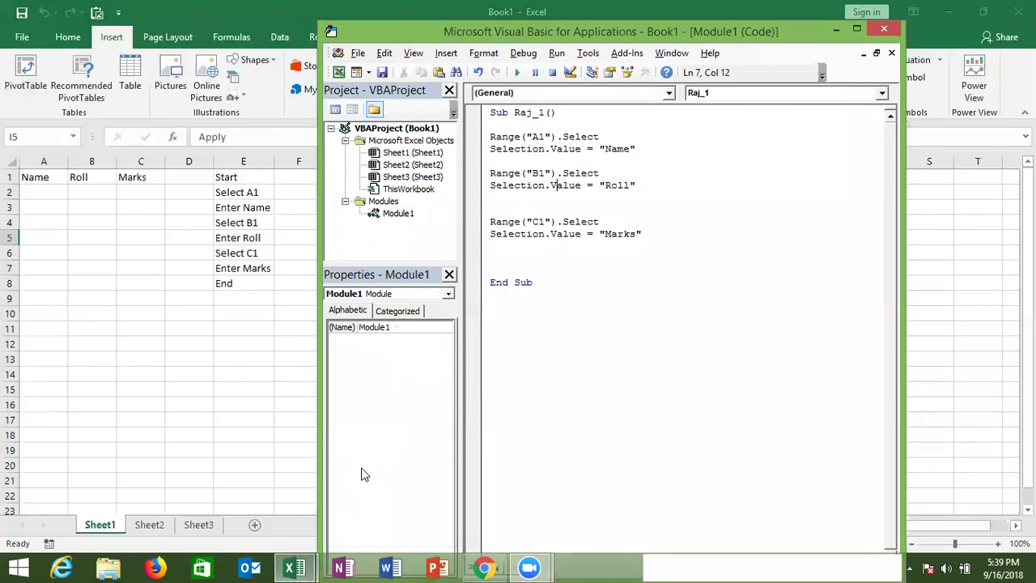
double_click(503, 139)
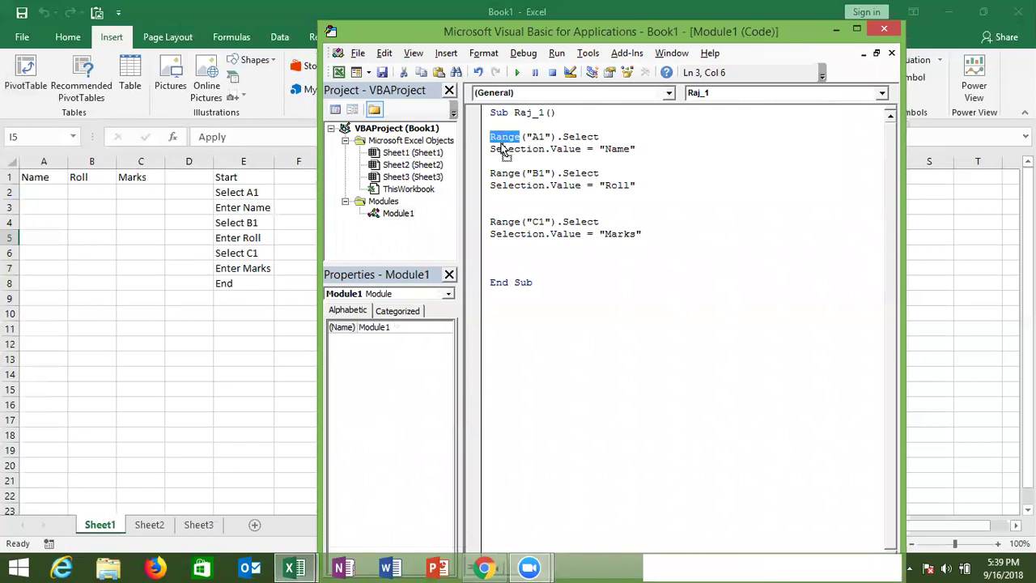
double_click(501, 152)
click(502, 153)
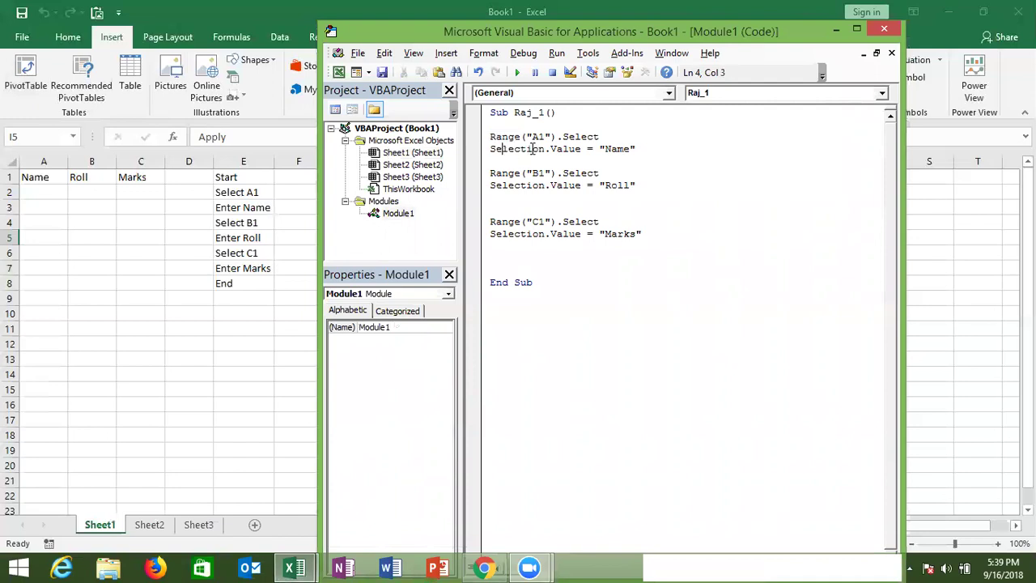
click(564, 149)
double_click(564, 149)
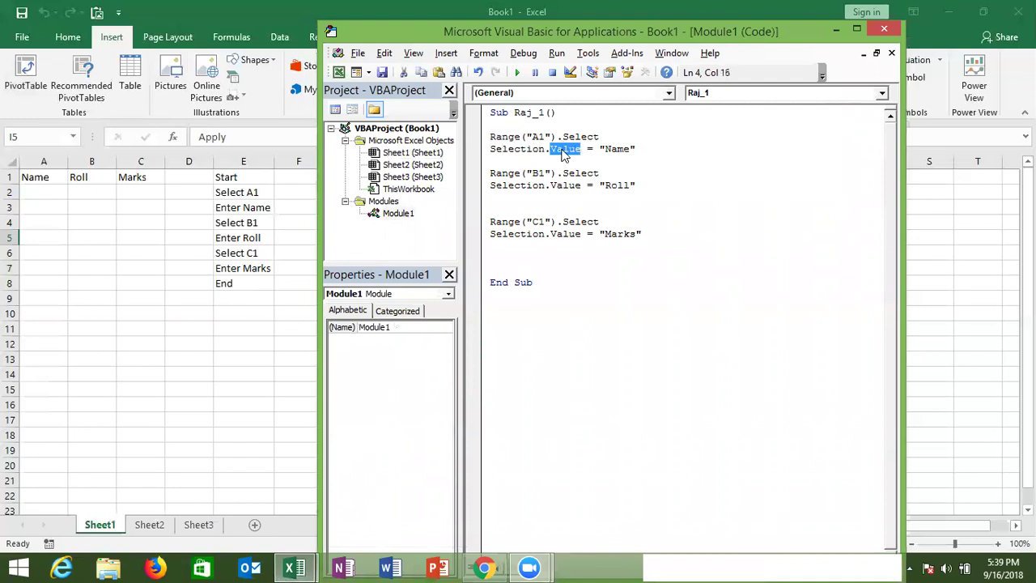
Insert blank lines above End Sub after the Marks assignment.
click(508, 264)
key(Return)
Type Application, Workbook, Sheets and Range on separate lines, then select them.
key(Return)
key(Up)
key(Up)
key(Up)
key(Up)
key(Up)
key(Up)
key(shift+Right)
key(shift+Right)
key(shift+Right)
key(Down)
key(Down)
key(Down)
text(application)
key(Return)
text(workbook)
key(Return)
text(sheets)
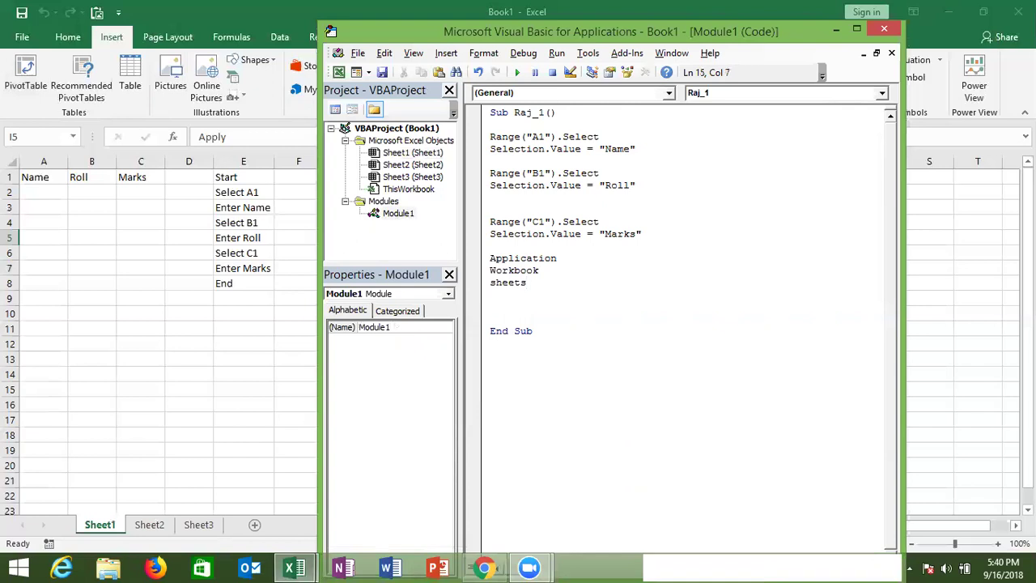
key(Return)
text(range)
key(Return)
click(489, 281)
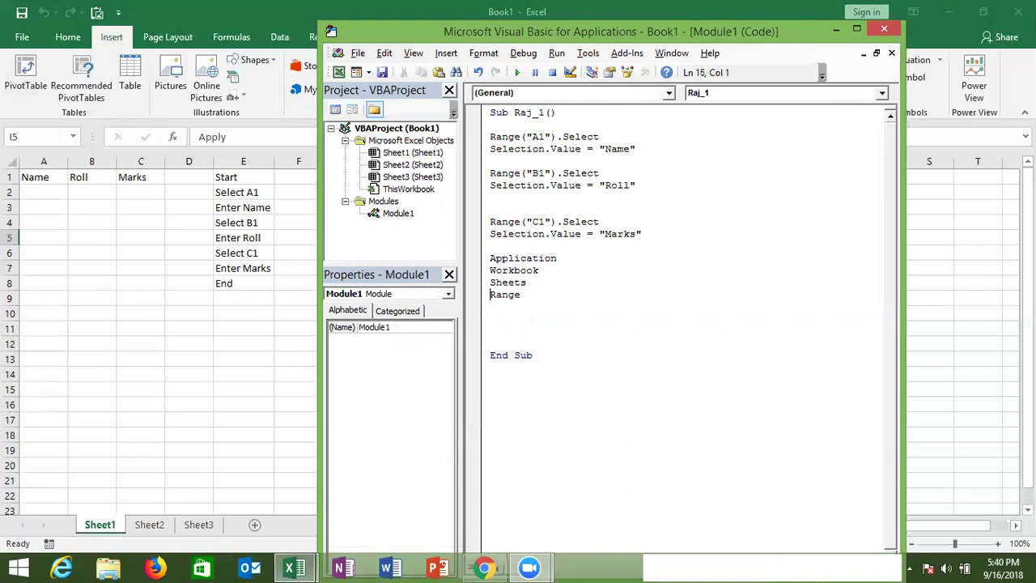
click(490, 270)
key(Up)
key(shift+Down)
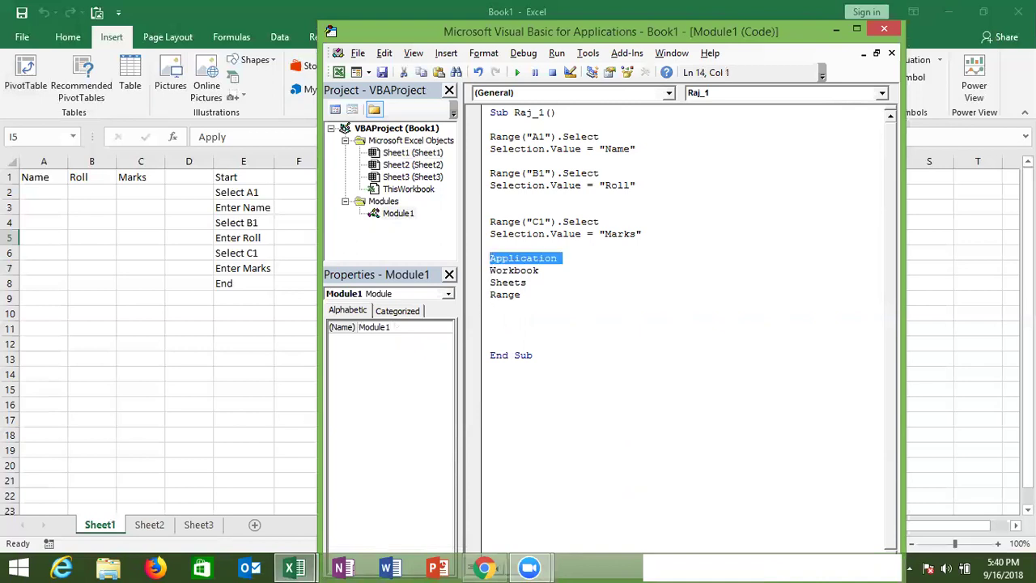
key(shift+Down)
key(shift+Down)
key(shift+Down)
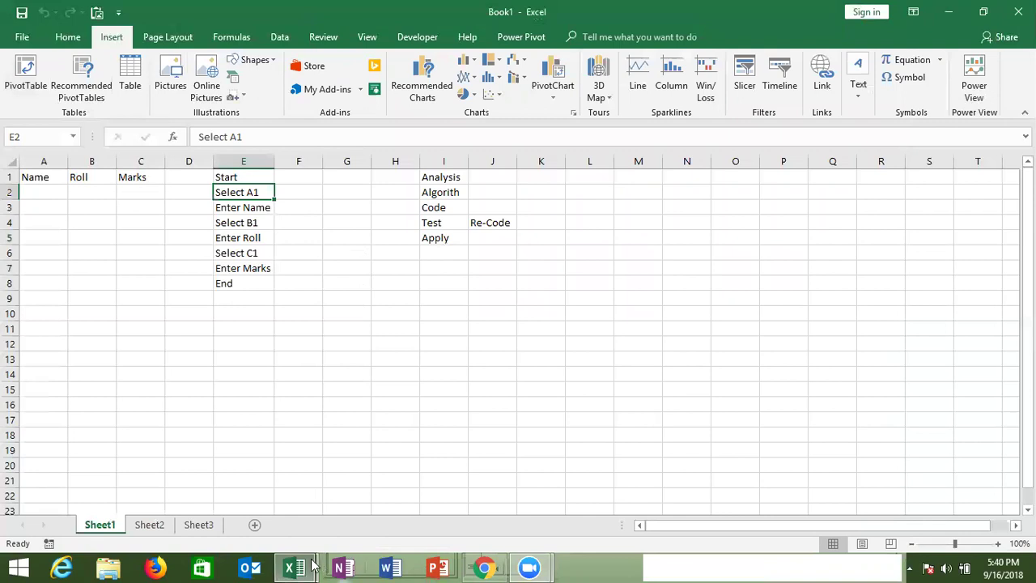
mouse_move(314, 564)
click(381, 513)
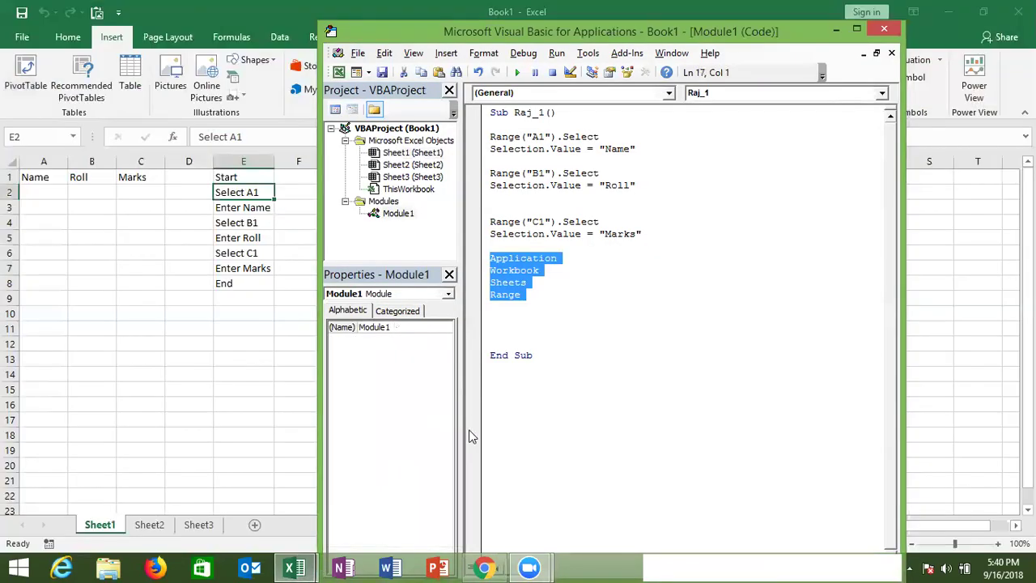
double_click(500, 258)
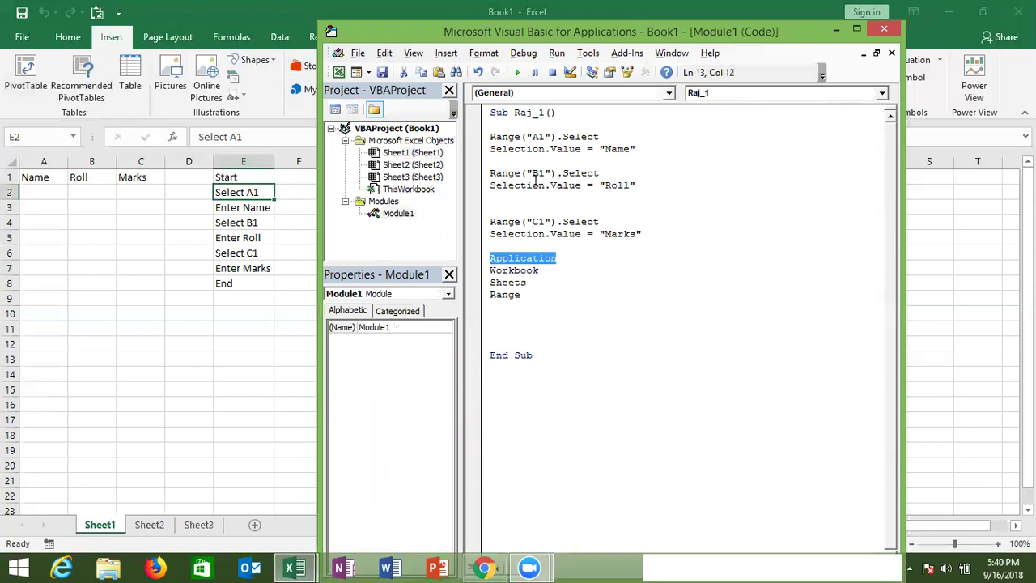
double_click(511, 273)
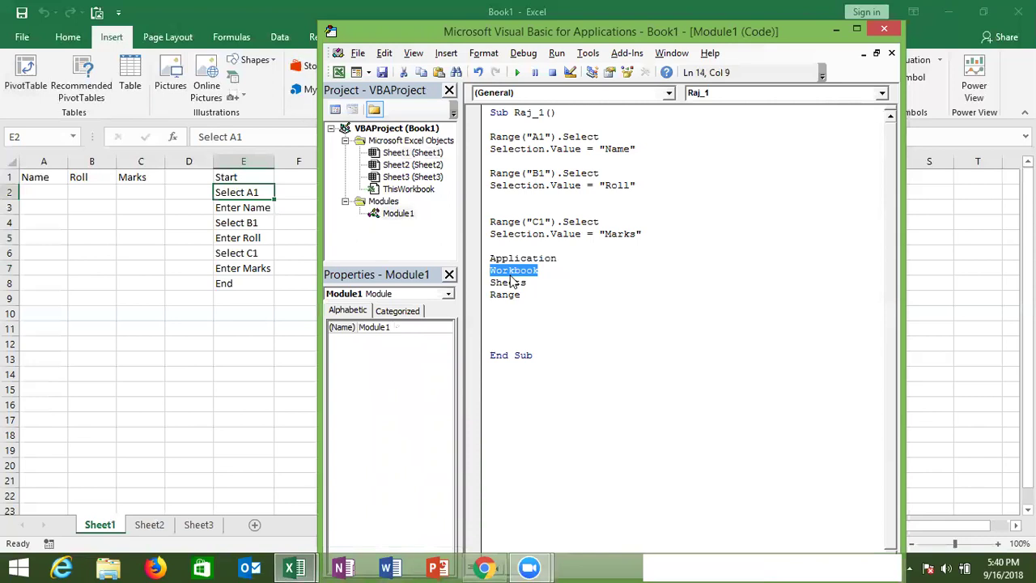
double_click(507, 283)
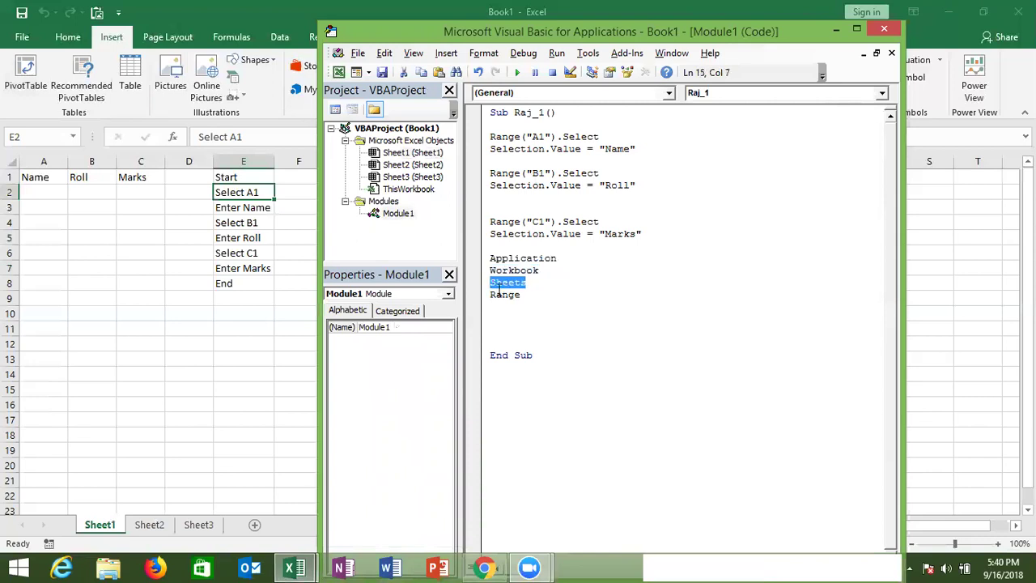
double_click(499, 296)
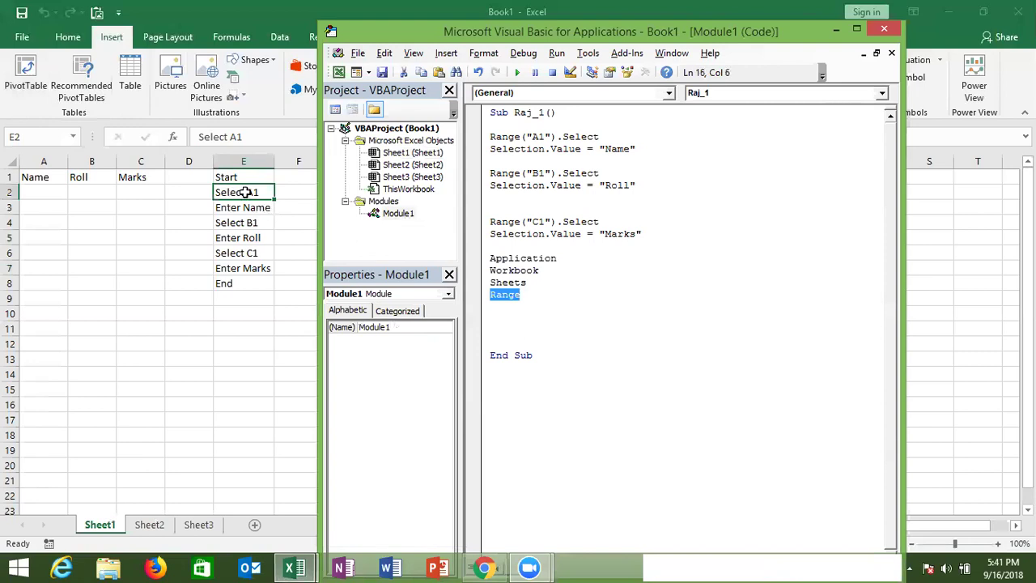
double_click(492, 136)
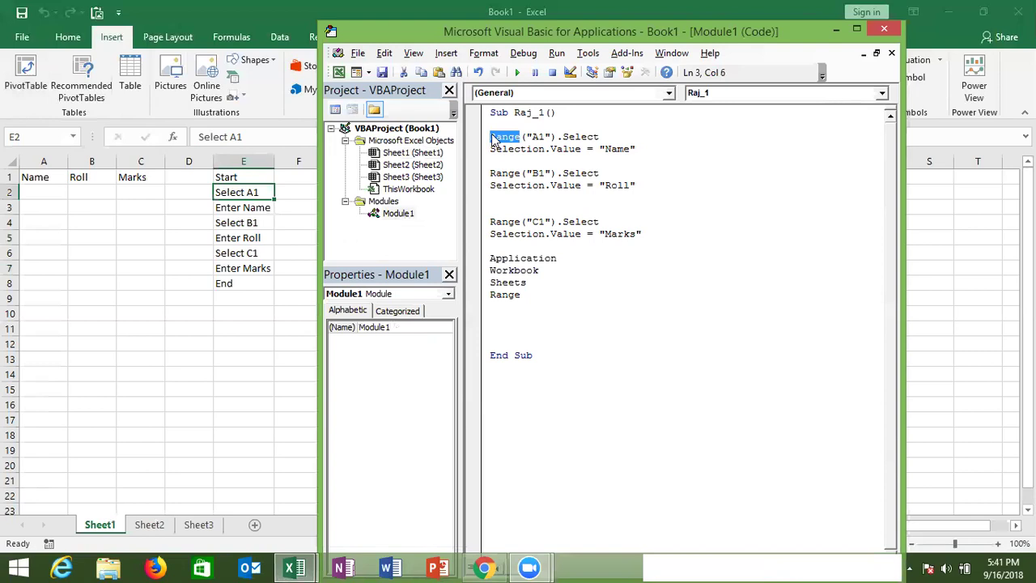
click(492, 138)
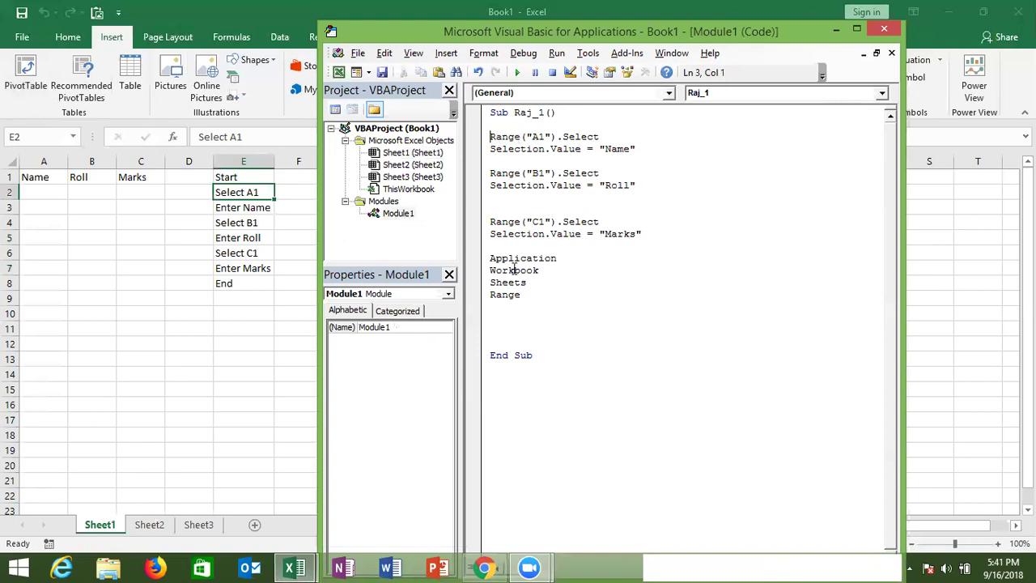
click(491, 271)
click(489, 283)
click(522, 294)
drag(521, 295, 479, 262)
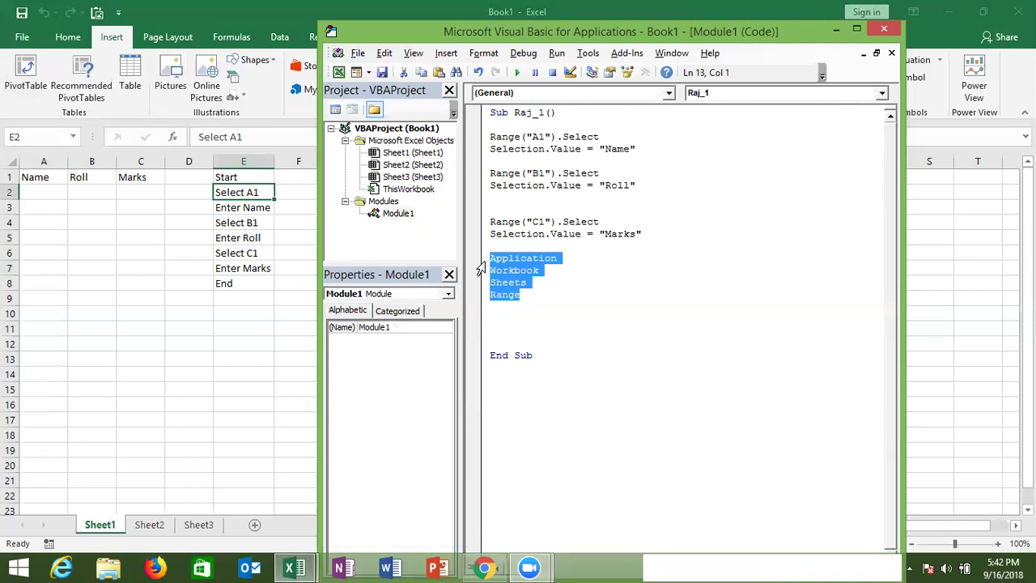
double_click(499, 273)
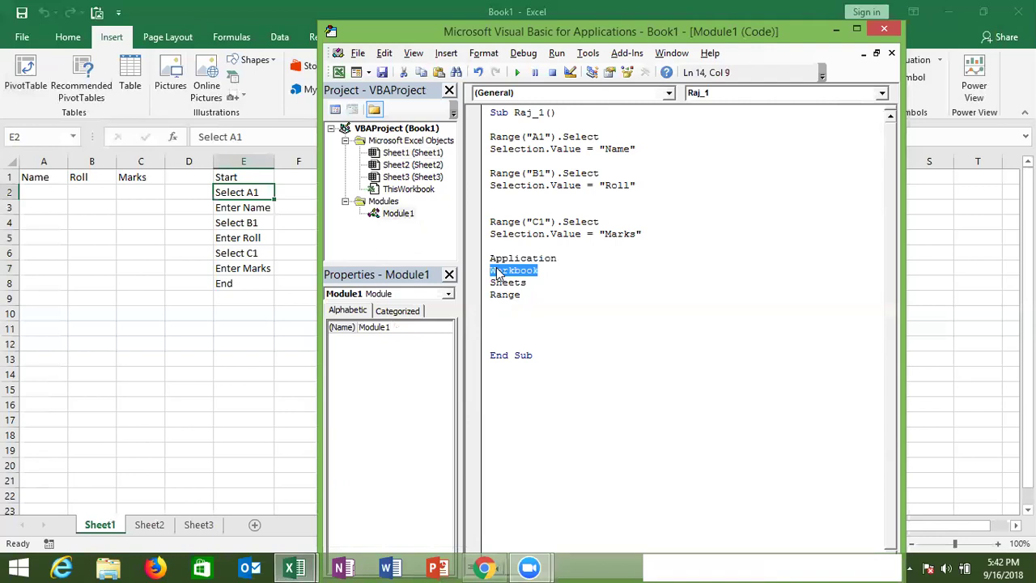
double_click(497, 283)
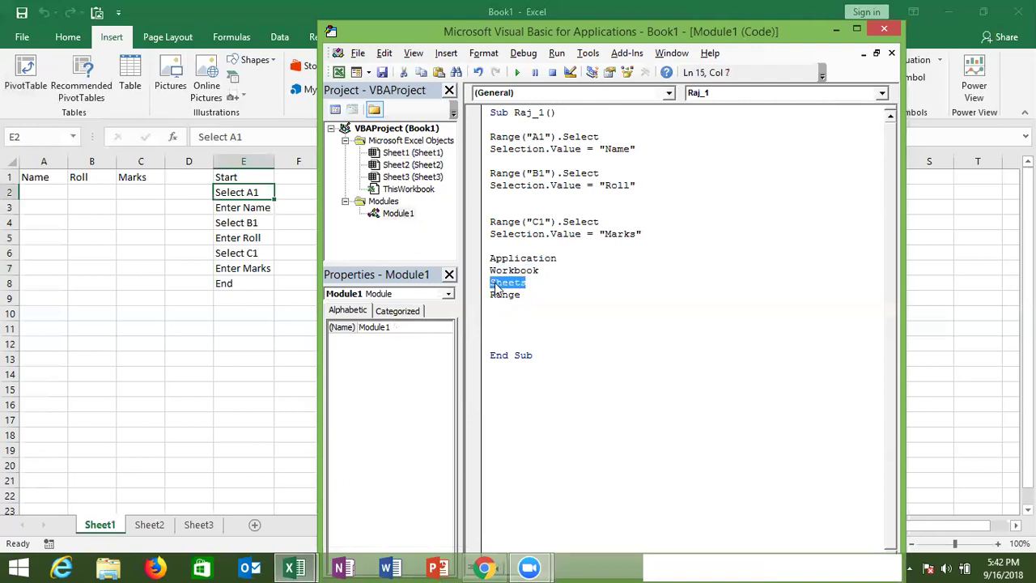
double_click(498, 295)
double_click(492, 287)
click(481, 273)
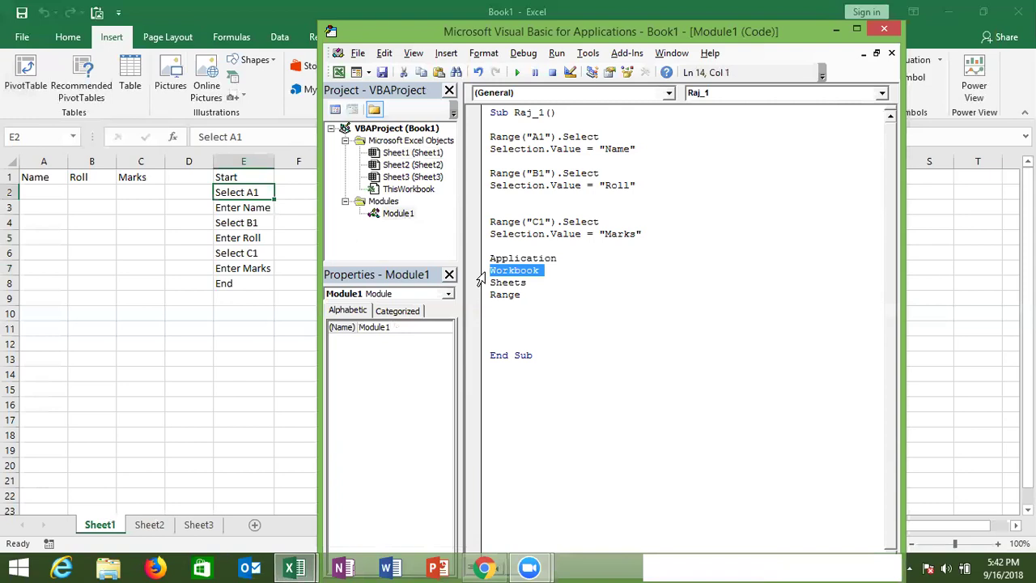
click(482, 294)
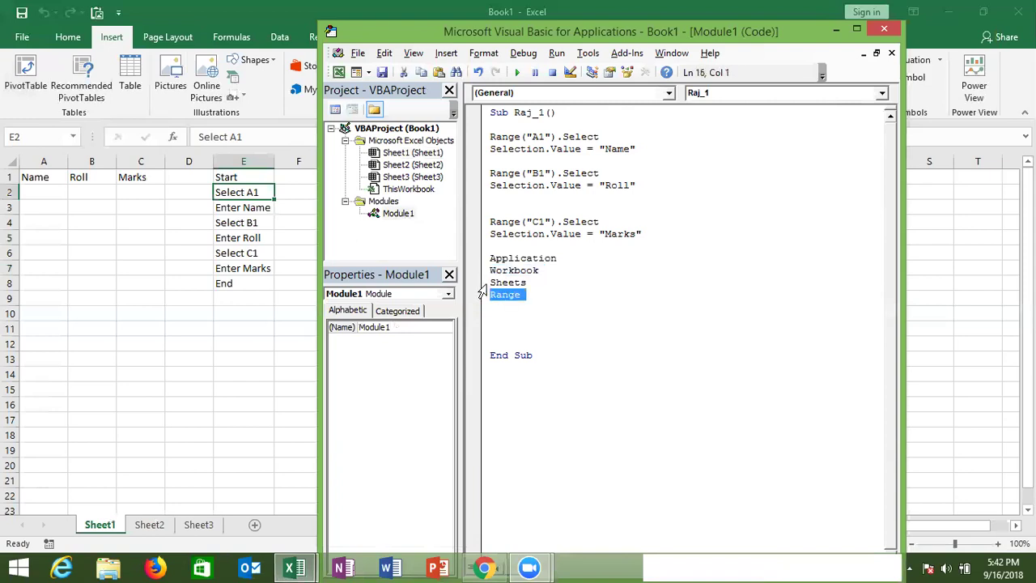
drag(491, 186, 546, 186)
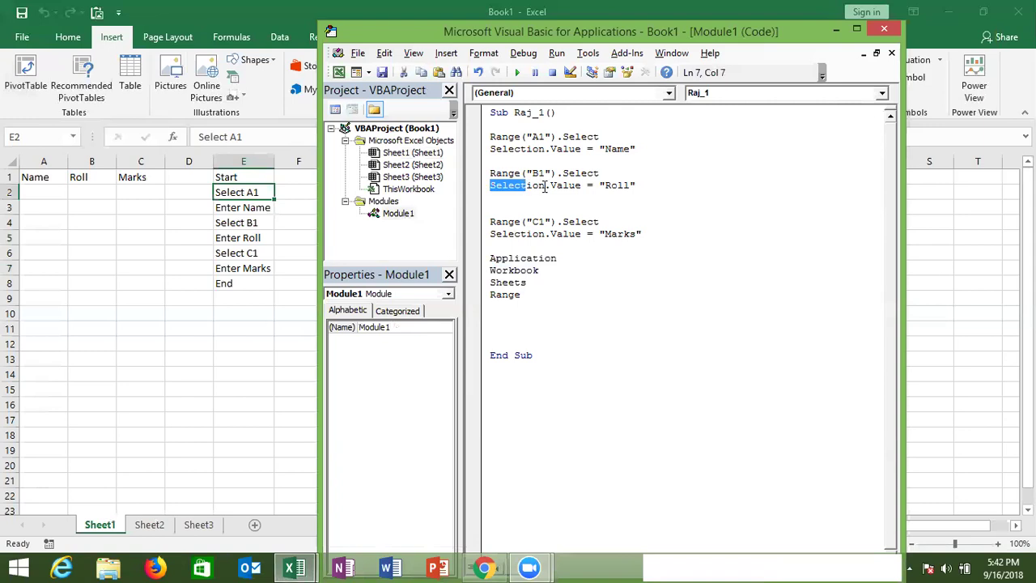
click(491, 257)
drag(500, 271, 525, 296)
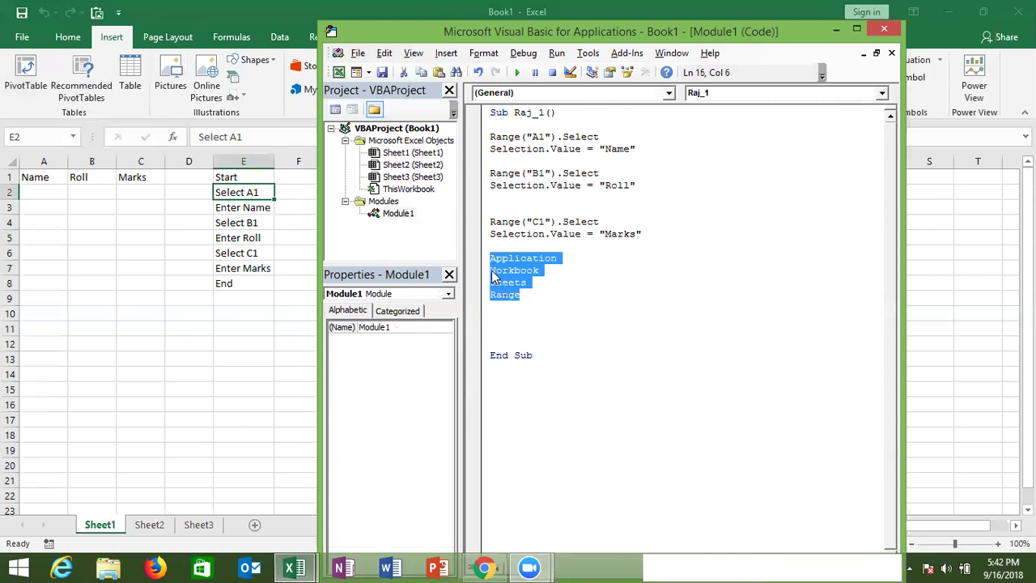
double_click(496, 271)
click(481, 287)
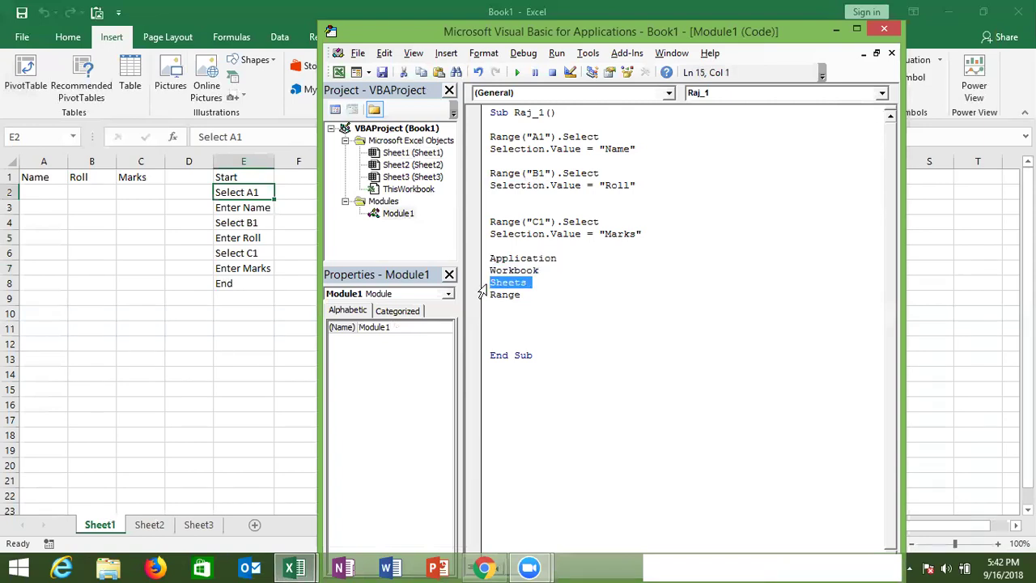
click(494, 296)
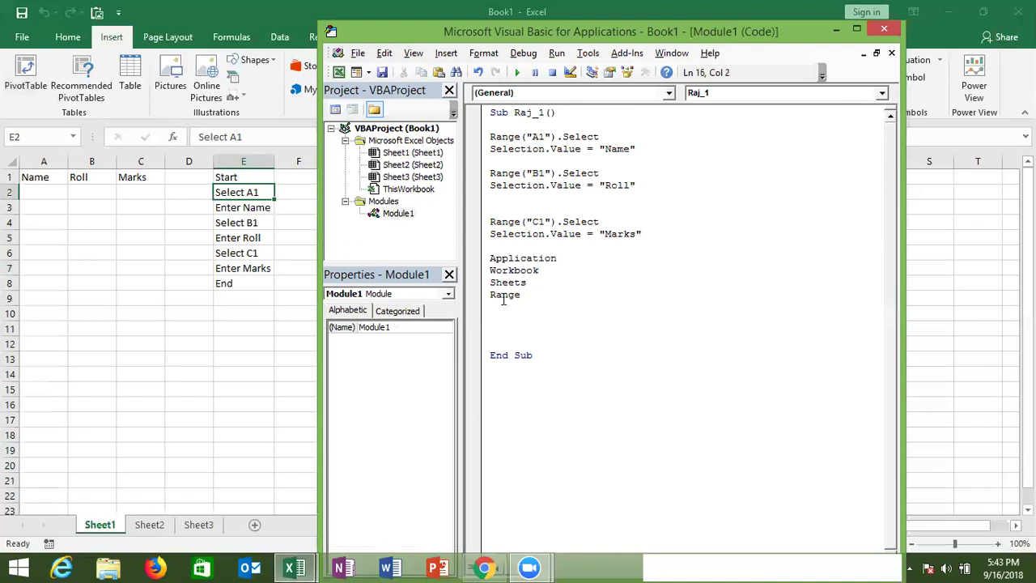
drag(523, 295, 487, 294)
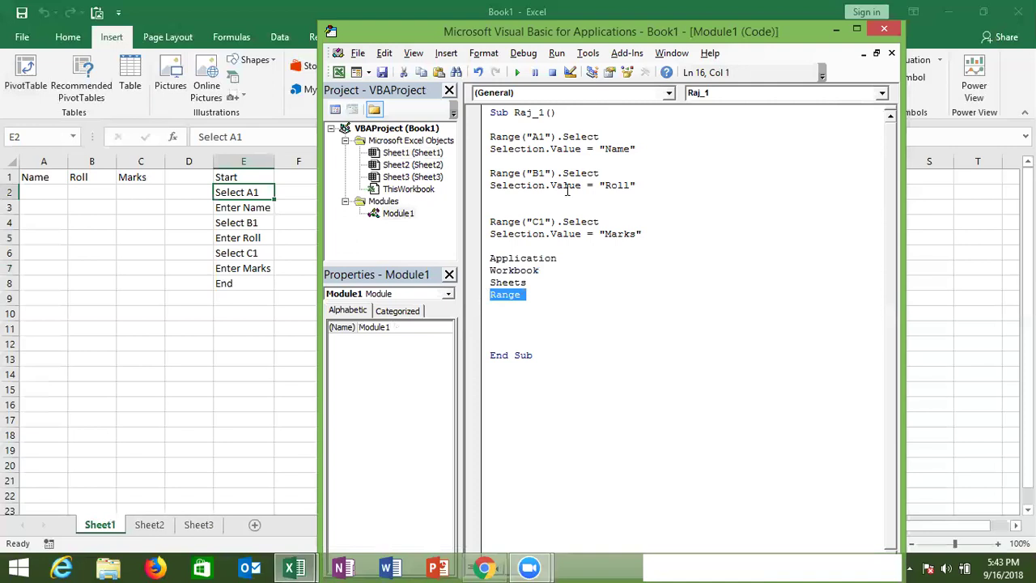
click(515, 138)
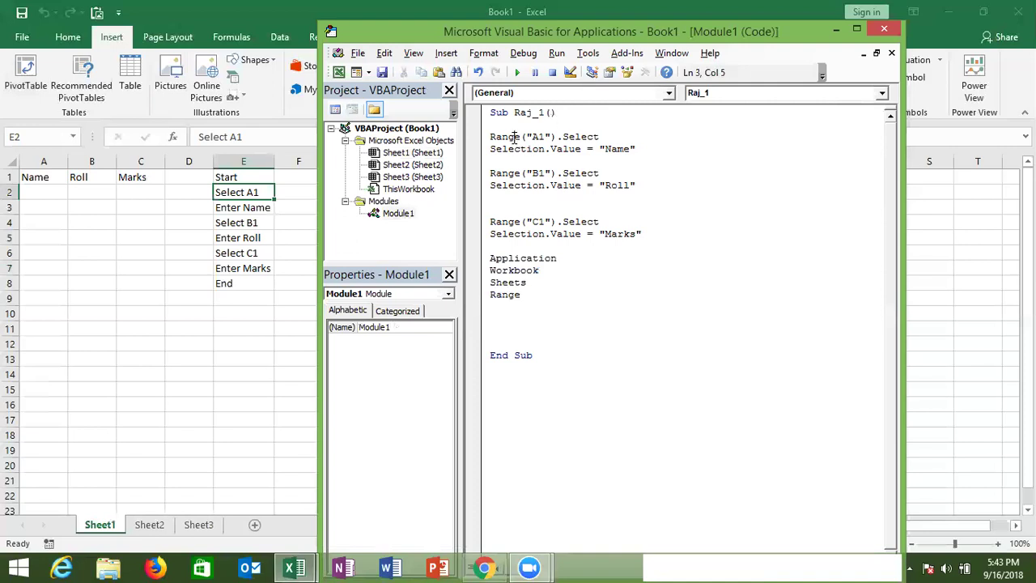
double_click(515, 138)
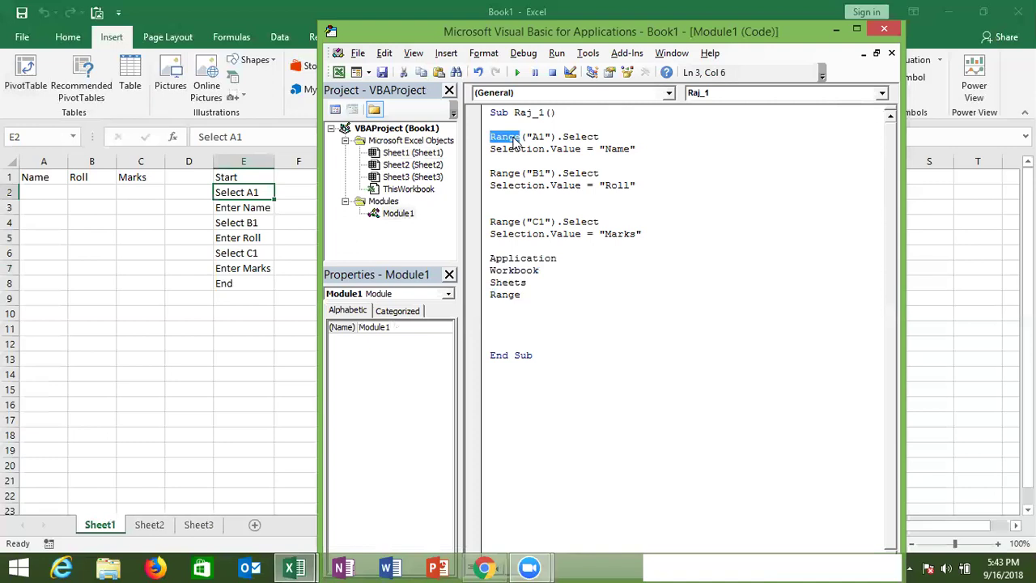
drag(527, 138, 602, 136)
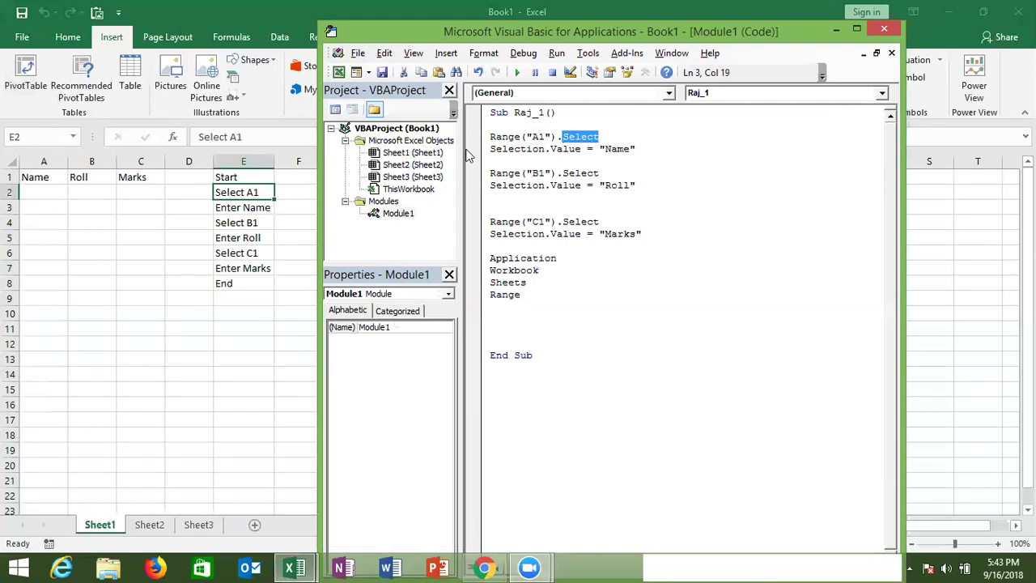
click(527, 139)
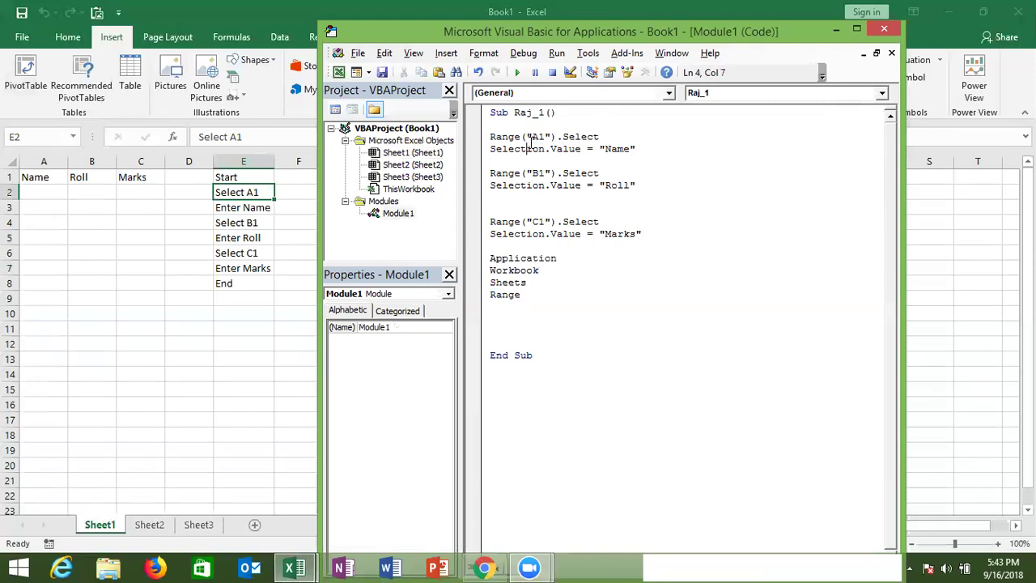
click(533, 139)
double_click(535, 140)
click(535, 139)
double_click(574, 137)
click(514, 151)
click(514, 151)
double_click(514, 152)
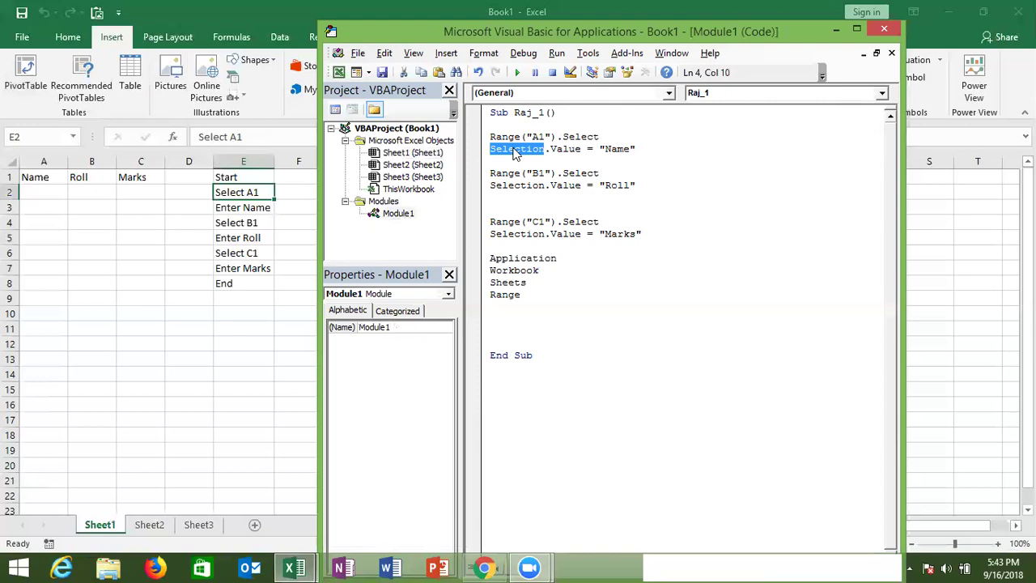
drag(514, 137, 551, 137)
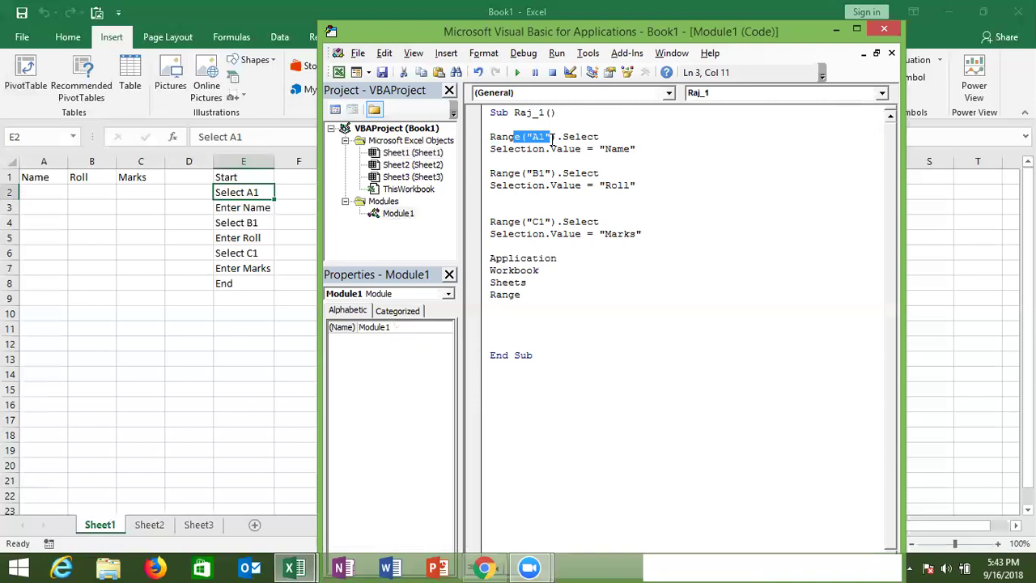
drag(547, 149, 490, 151)
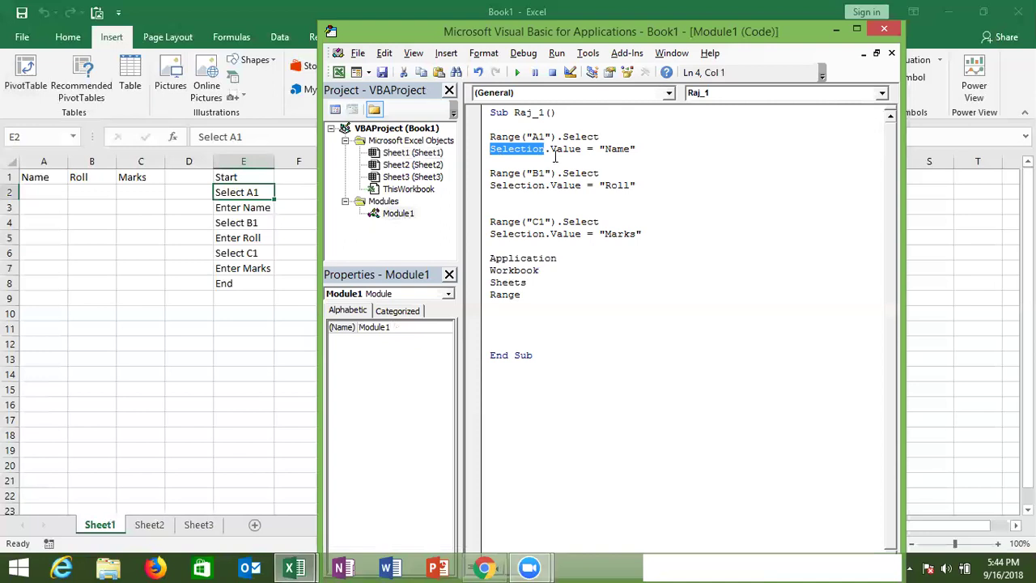
drag(552, 151, 648, 158)
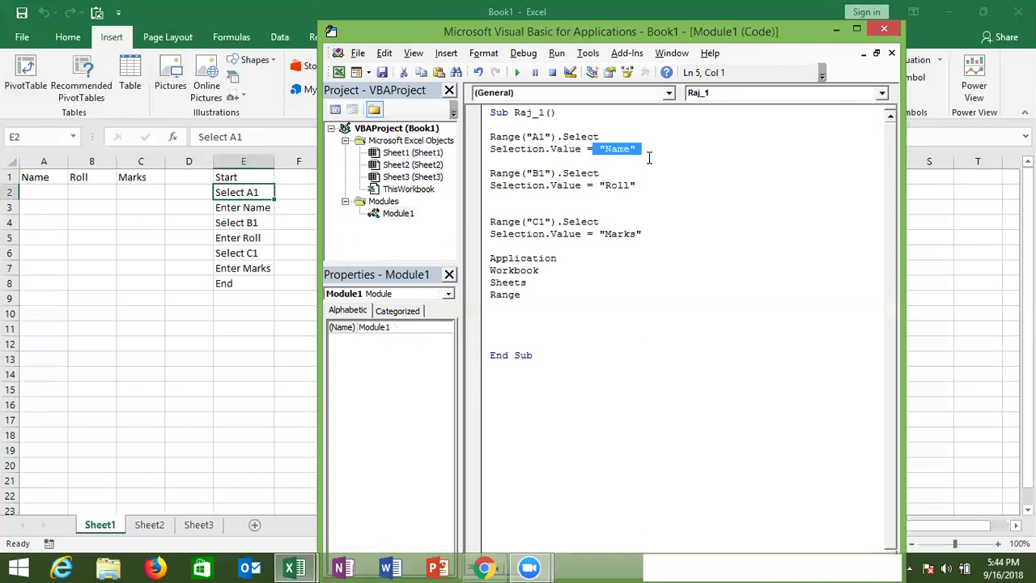
mouse_move(515, 136)
mouse_down()
mouse_move(490, 136)
mouse_move(599, 136)
mouse_move(625, 156)
mouse_up()
double_click(536, 138)
drag(565, 138, 596, 138)
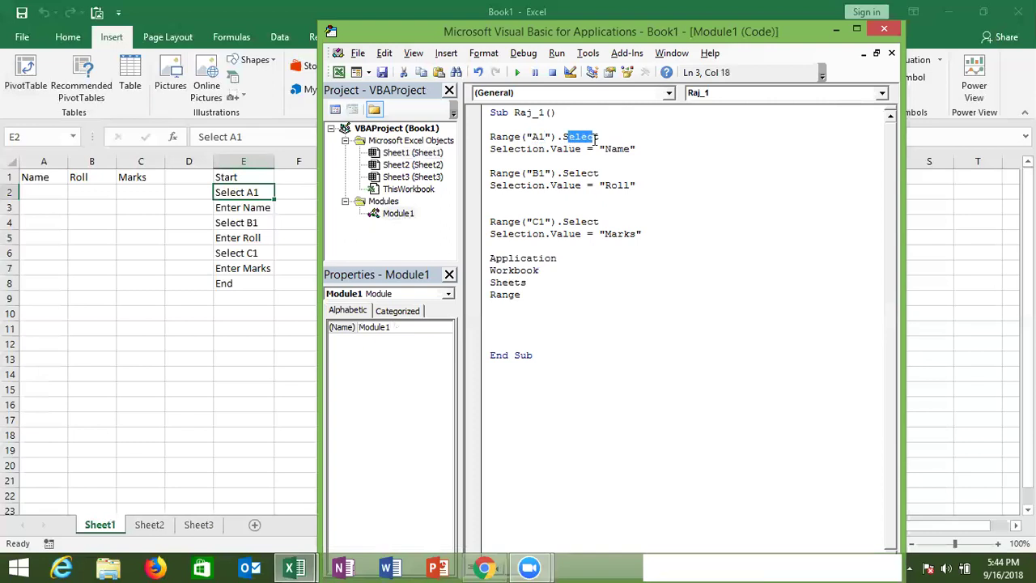
drag(569, 149, 581, 149)
drag(599, 149, 637, 150)
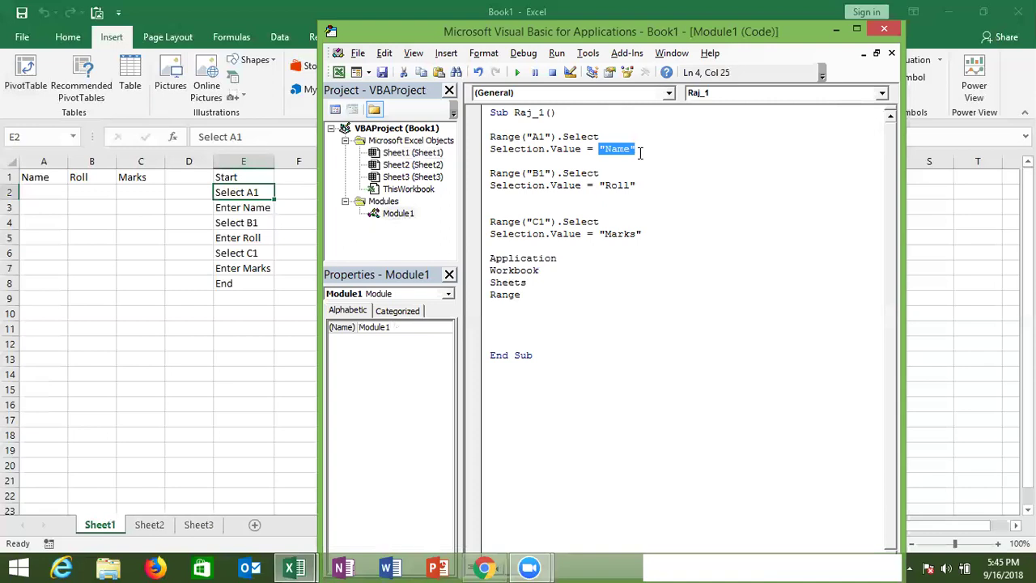
Bring Excel forward, show the Developer tab, dismiss Record Macro, and select G10.
click(173, 239)
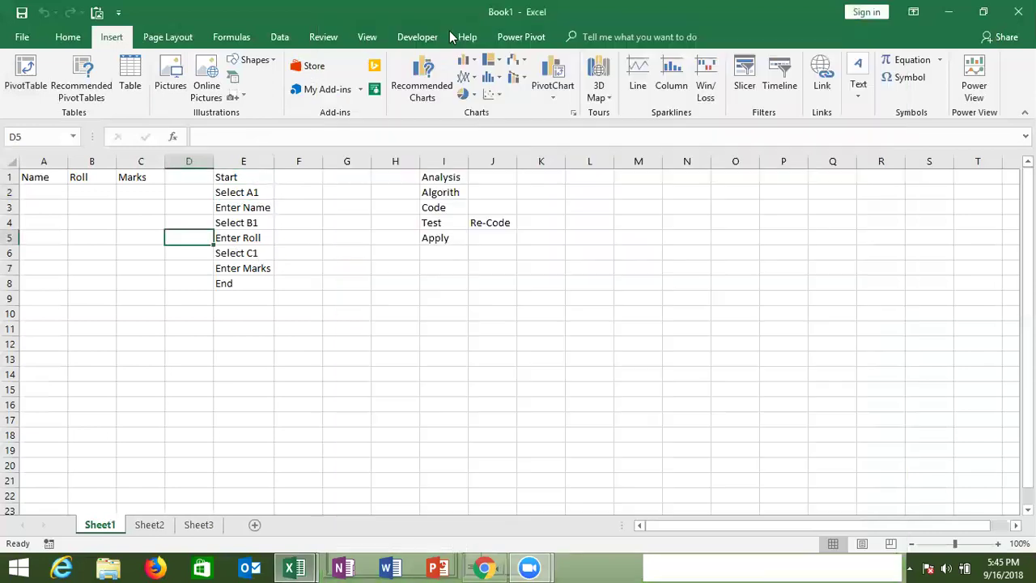
click(420, 38)
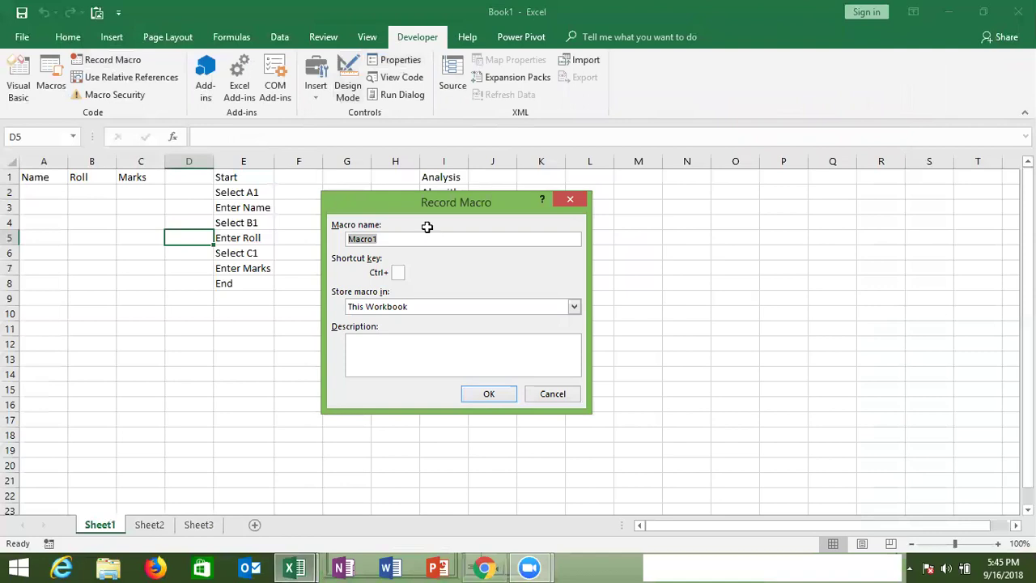
key(Escape)
click(368, 309)
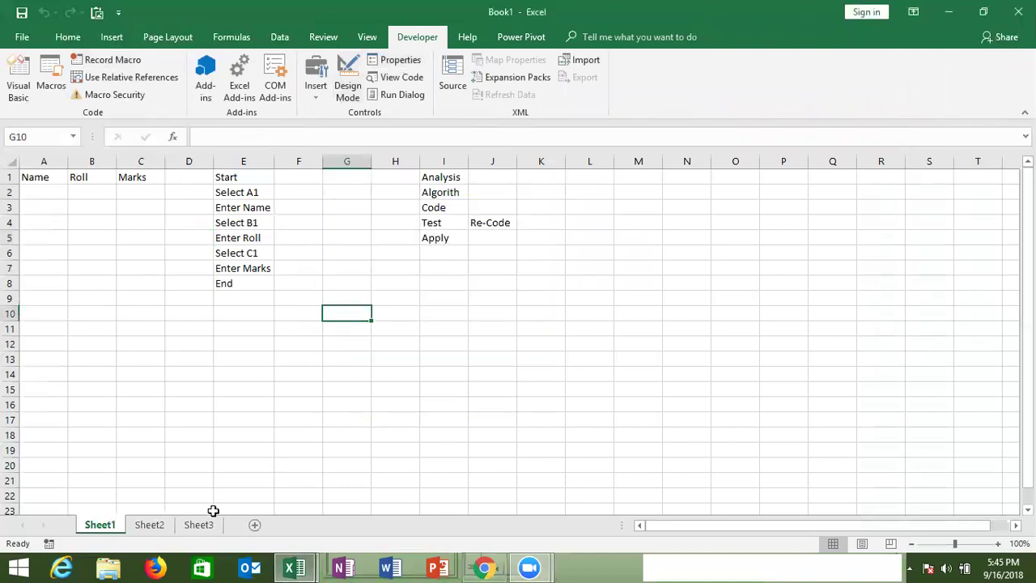
Bring the VBA editor with the Raj_1 macro forward, then switch back to the Excel worksheet.
mouse_move(292, 567)
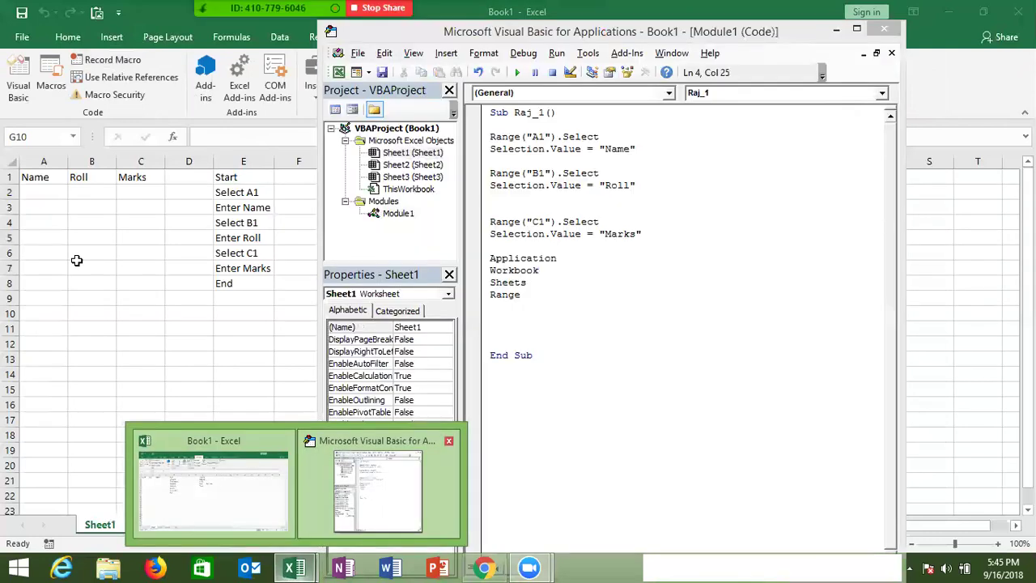
click(396, 482)
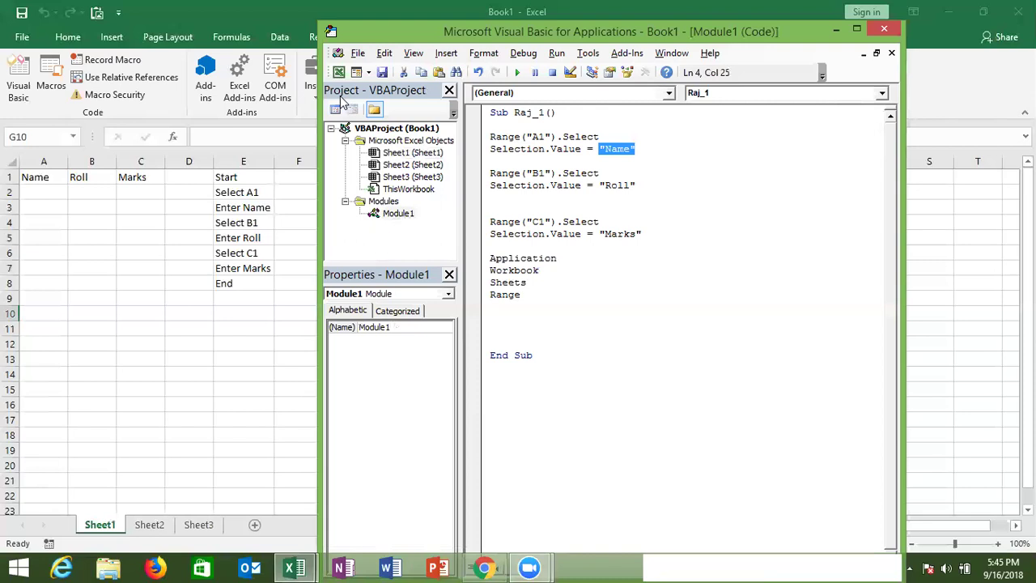
click(208, 295)
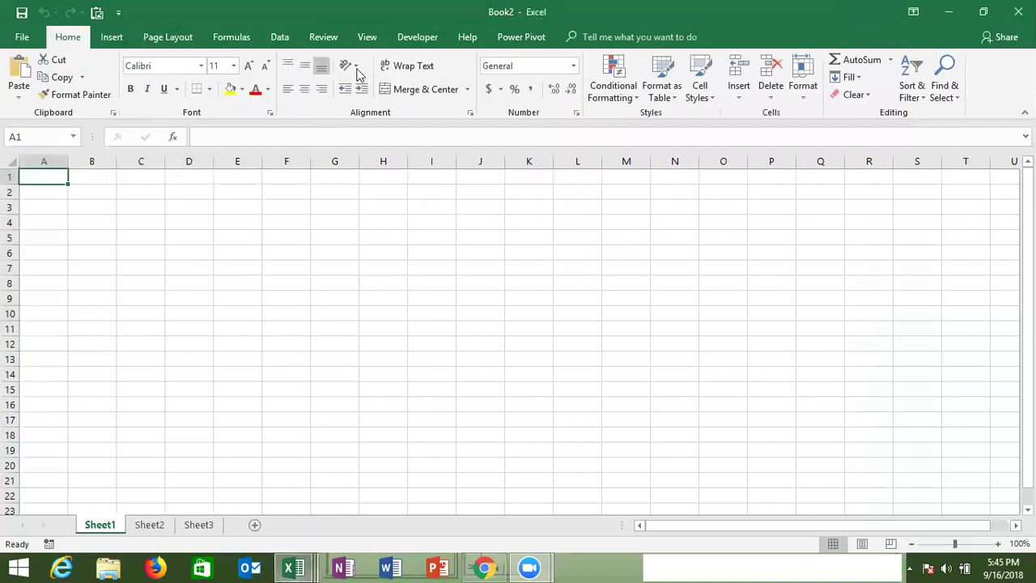
Check that Book1!Raj_1 appears in the Developer Macros list, then close Book2 and select G9 in Book1.
click(409, 41)
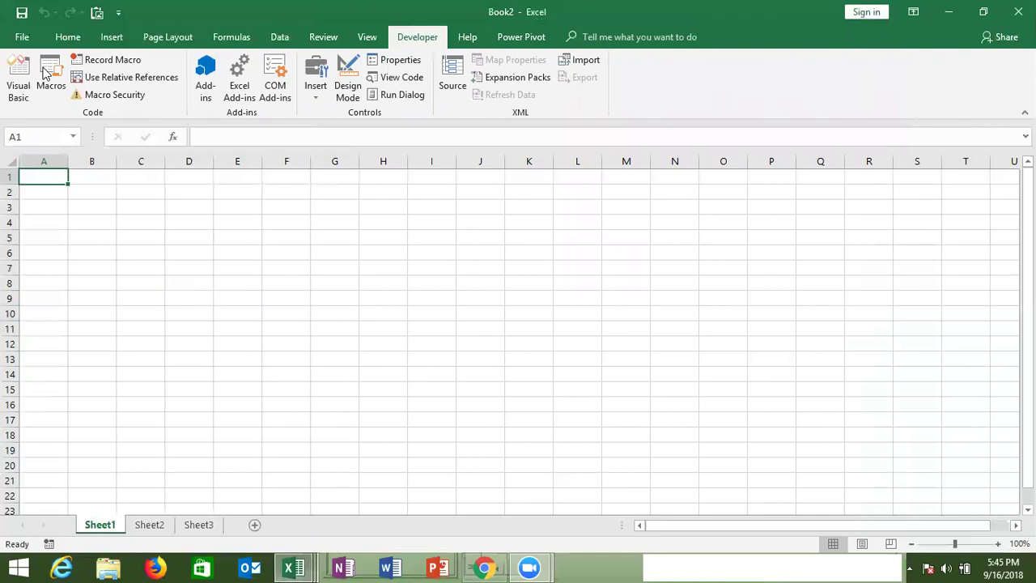
click(48, 77)
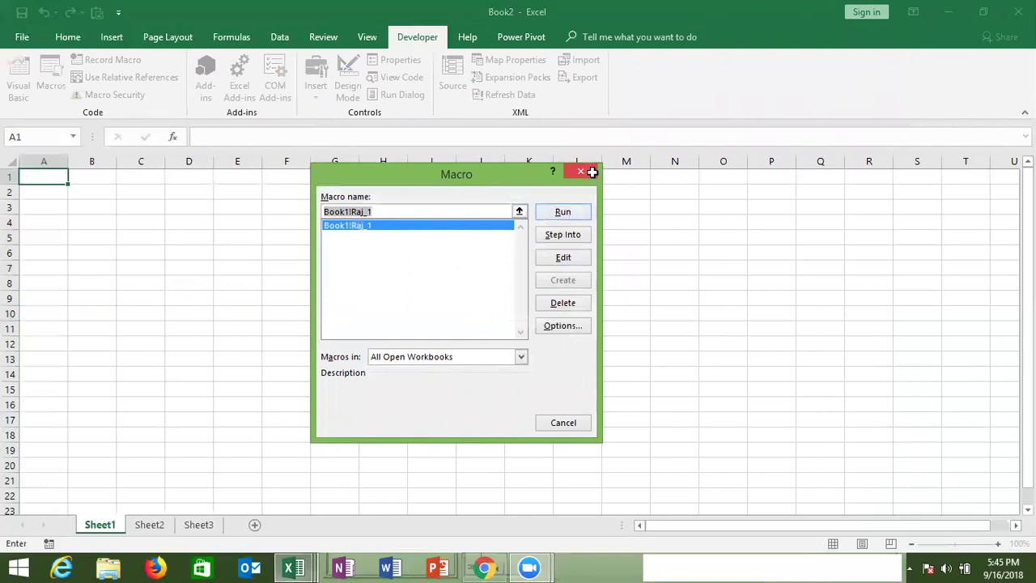
click(592, 172)
click(1018, 11)
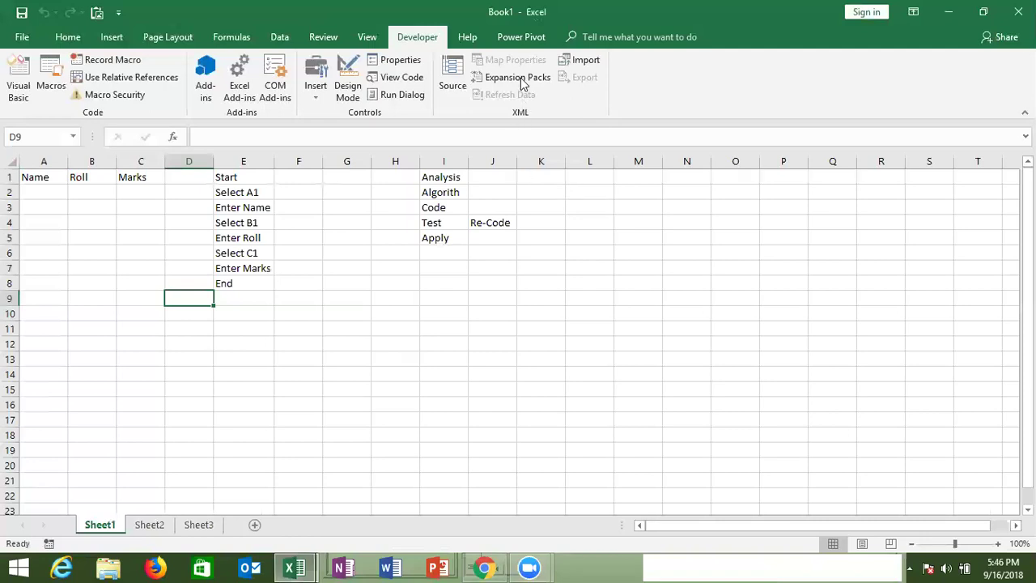
click(351, 305)
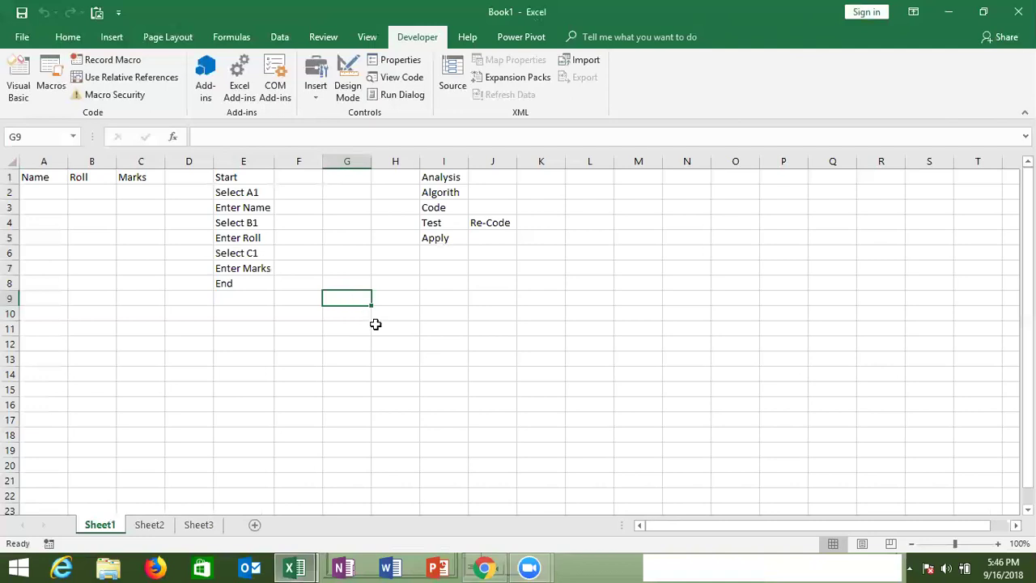
Select H11 and set a new macro to store in the Personal Macro Workbook, then cancel recording.
click(376, 326)
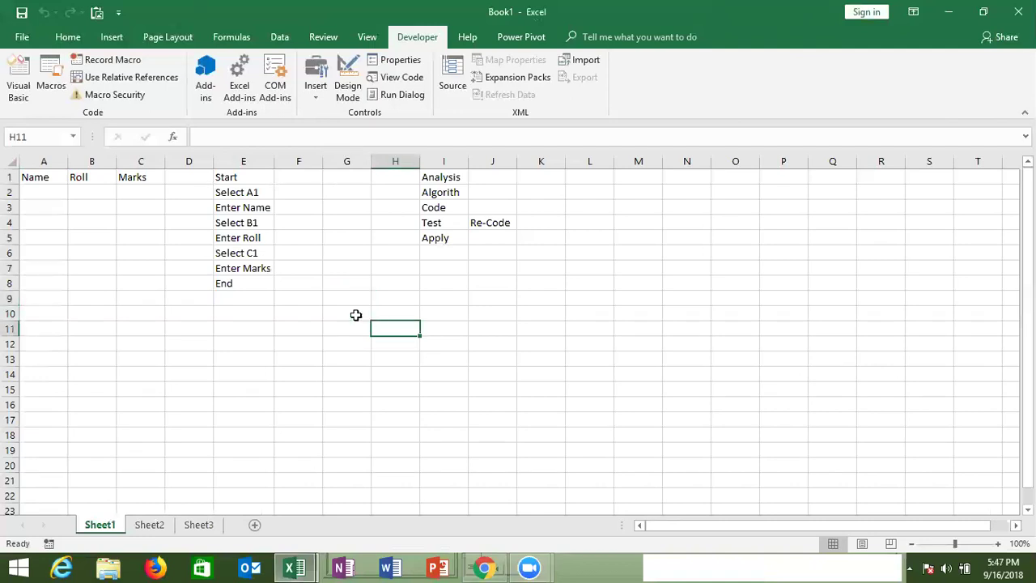
click(94, 60)
click(477, 309)
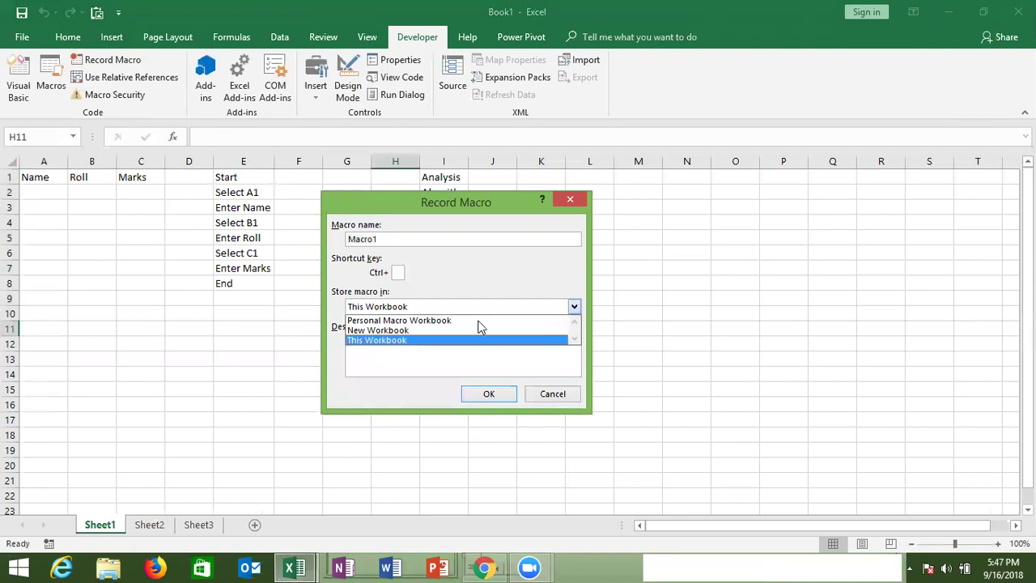
click(478, 321)
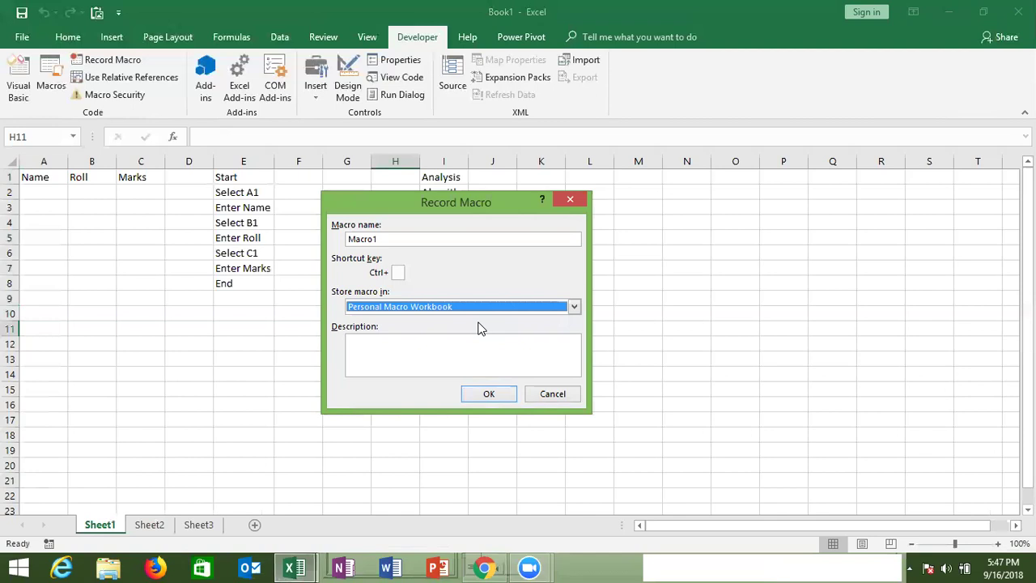
key(Escape)
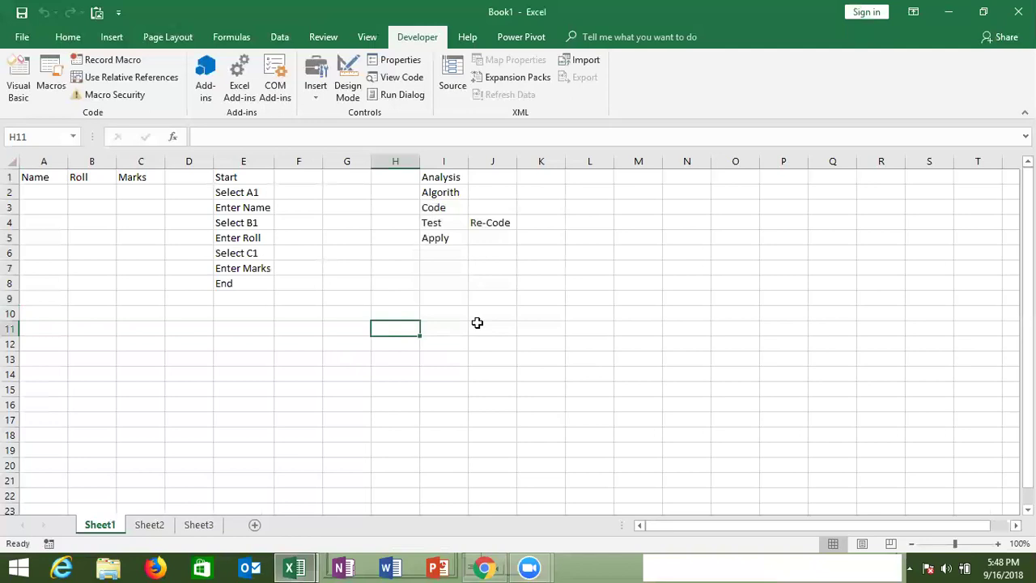
Move to the empty Sheet2 and bring the Visual Basic editor window forward.
click(154, 524)
click(103, 525)
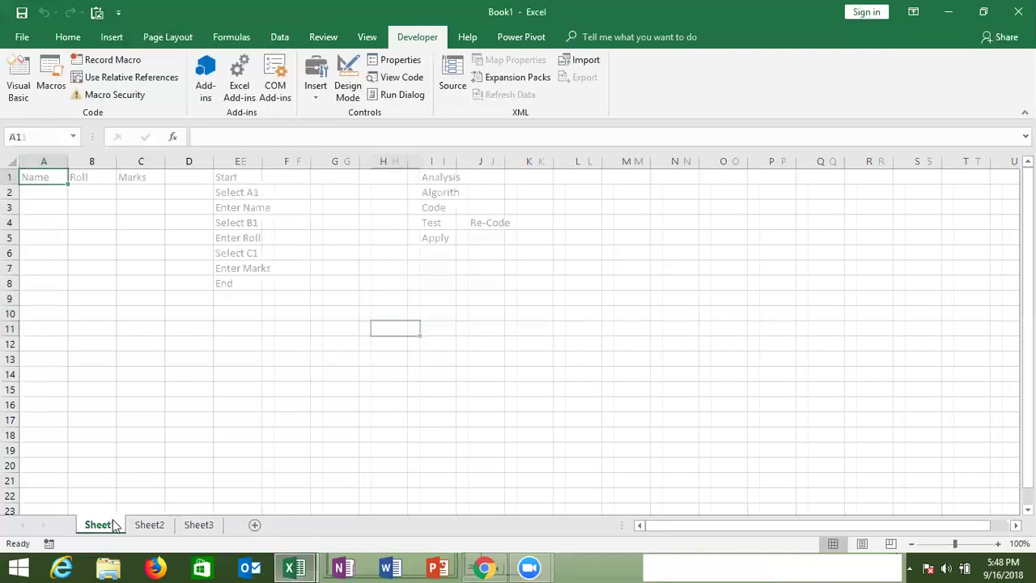
click(146, 522)
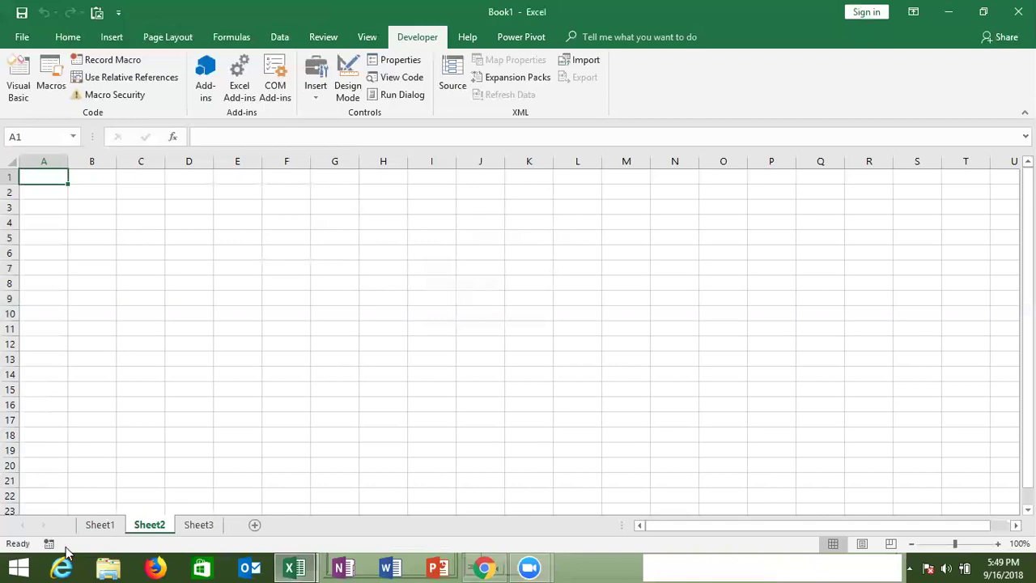
click(306, 567)
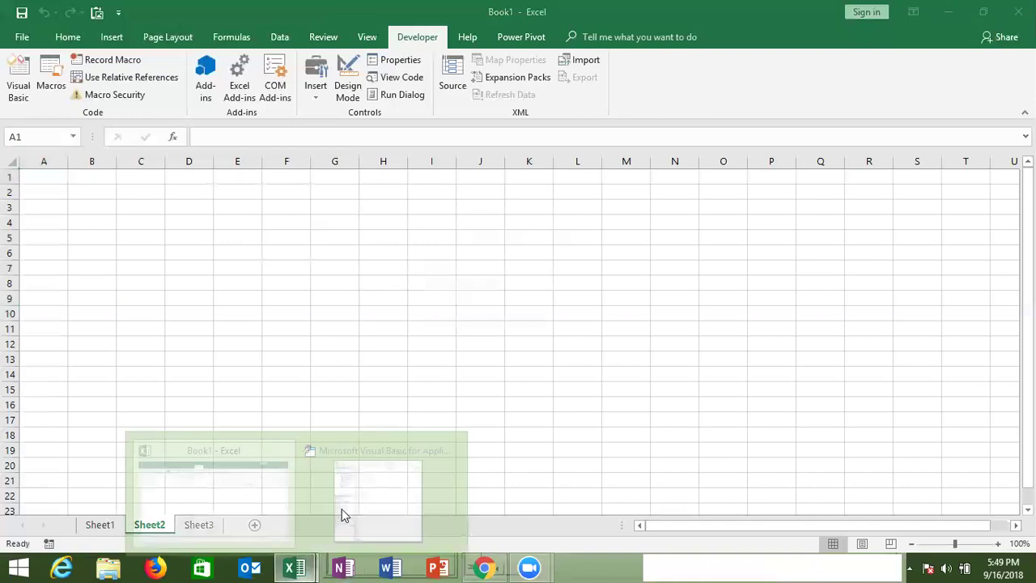
click(340, 513)
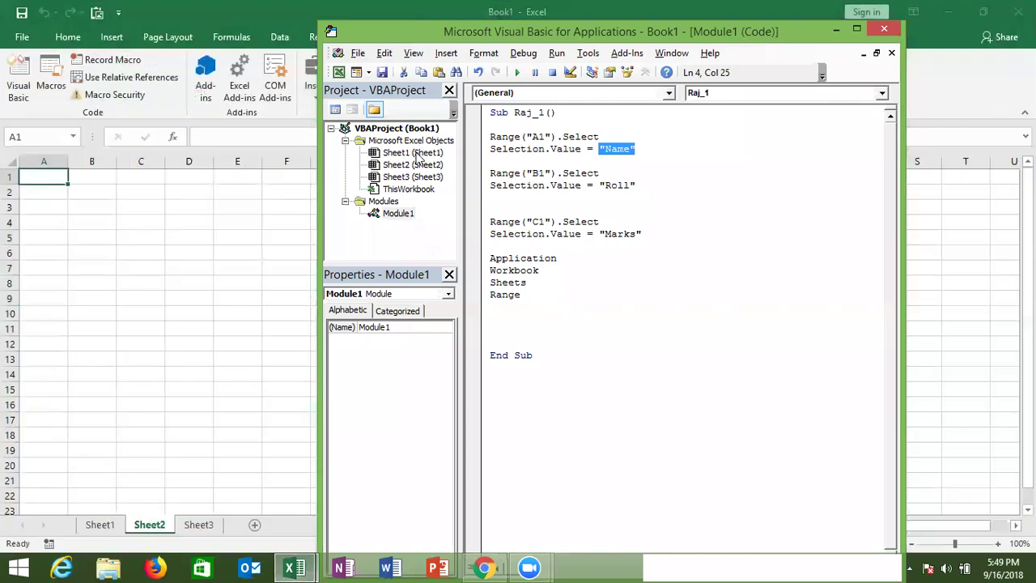
Open Sheet1's code and add a Worksheet SelectionChange event procedure.
double_click(417, 153)
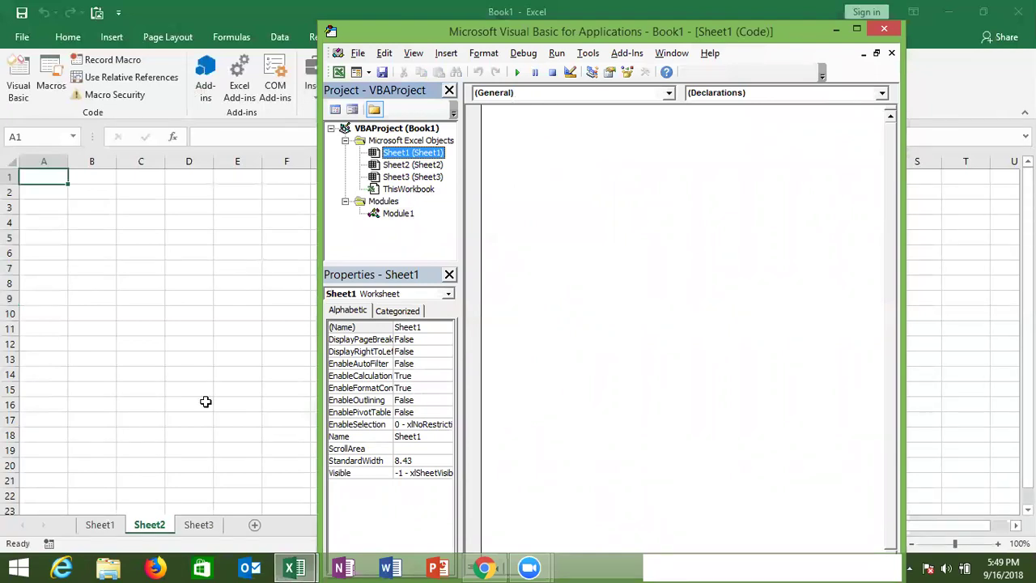
click(576, 95)
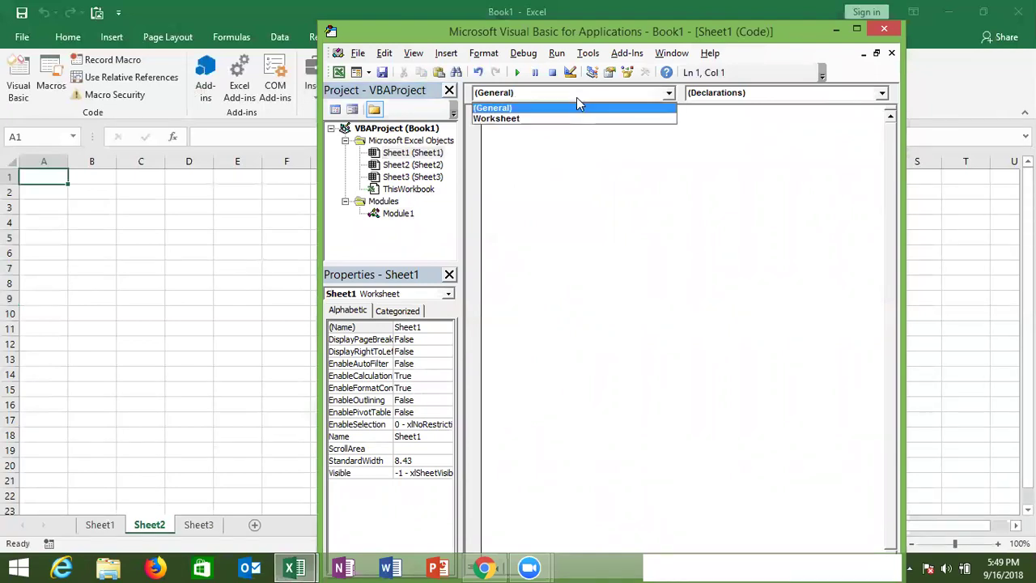
click(575, 115)
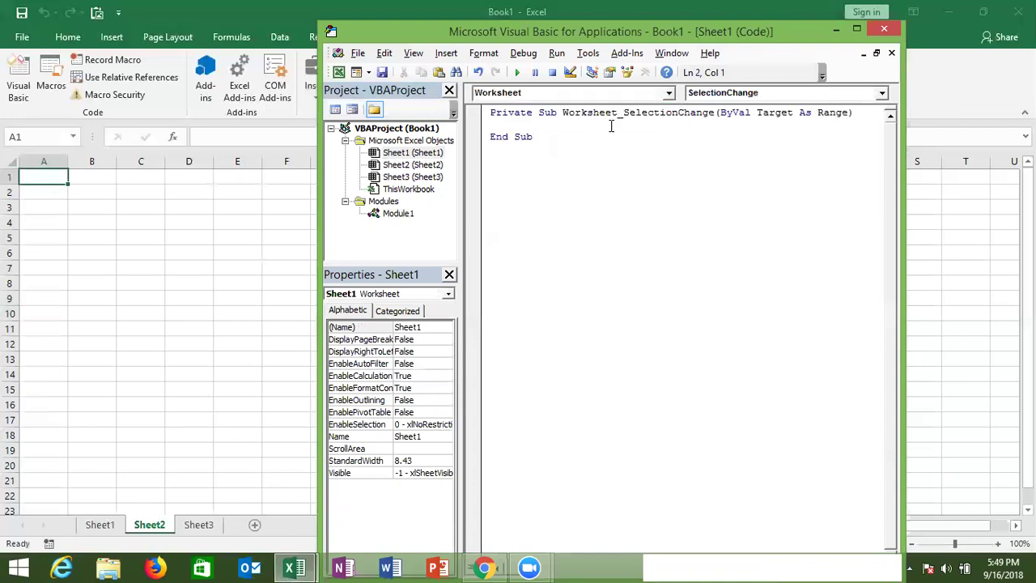
Write ActiveCell.Interior.Color = vbRed inside the SelectionChange procedure.
key(Return)
key(Up)
text(activece)
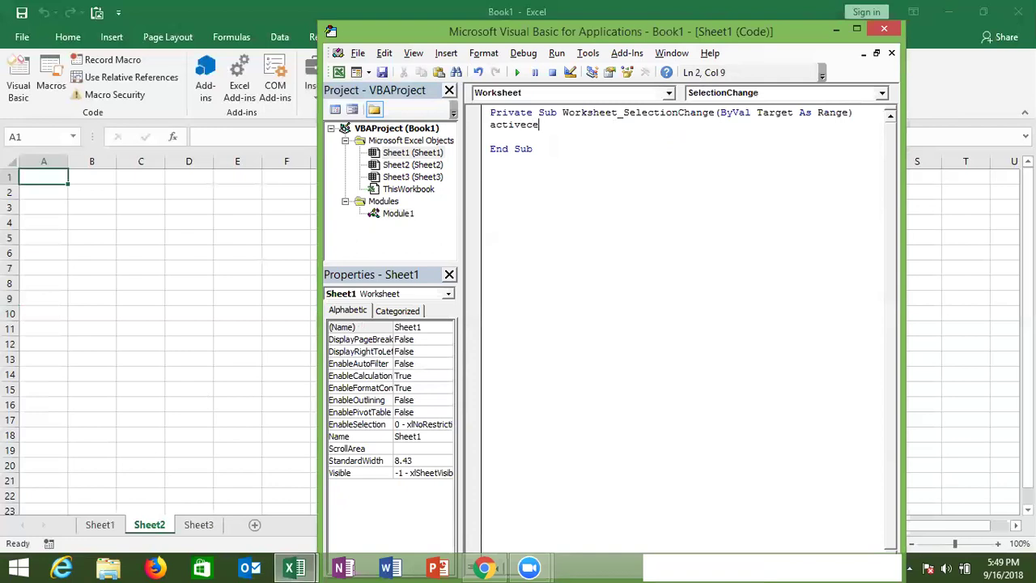
text(ll.in)
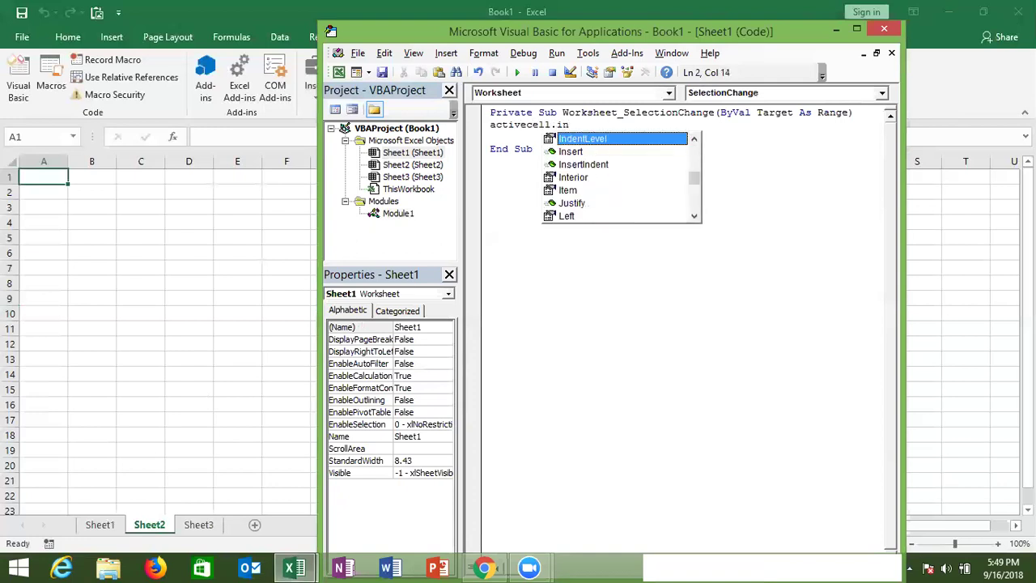
text(terior)
key(Tab)
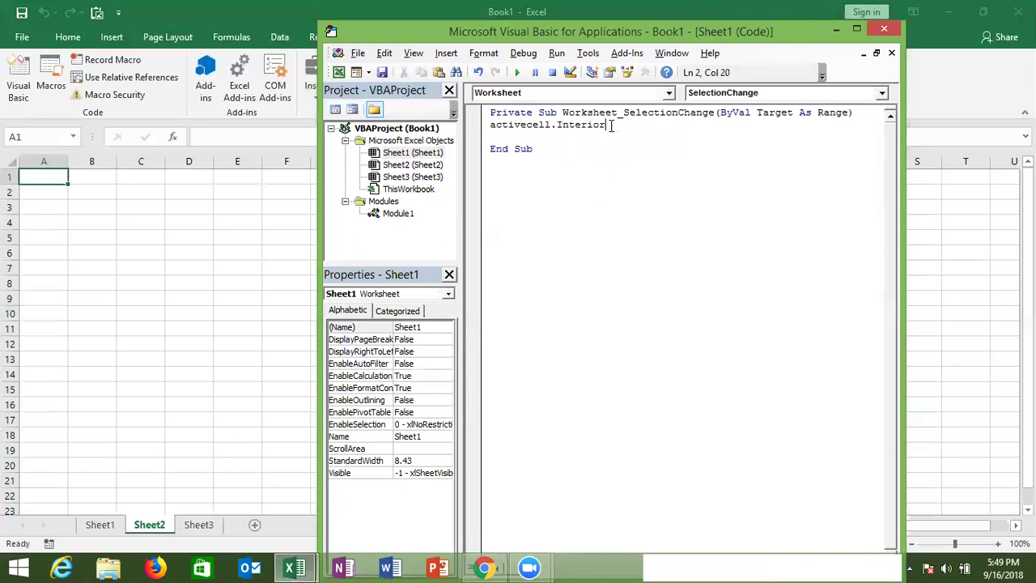
text(.co)
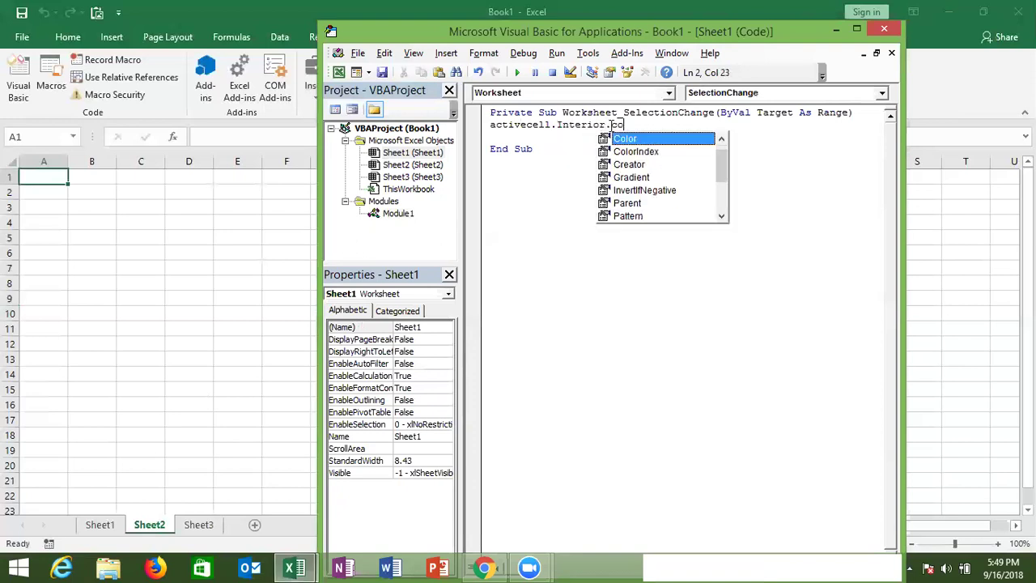
key(Tab)
text(=vbred)
click(705, 167)
Return to Excel's Sheet1 and select E11, I8 and L11 so they fill red.
key(alt+F11)
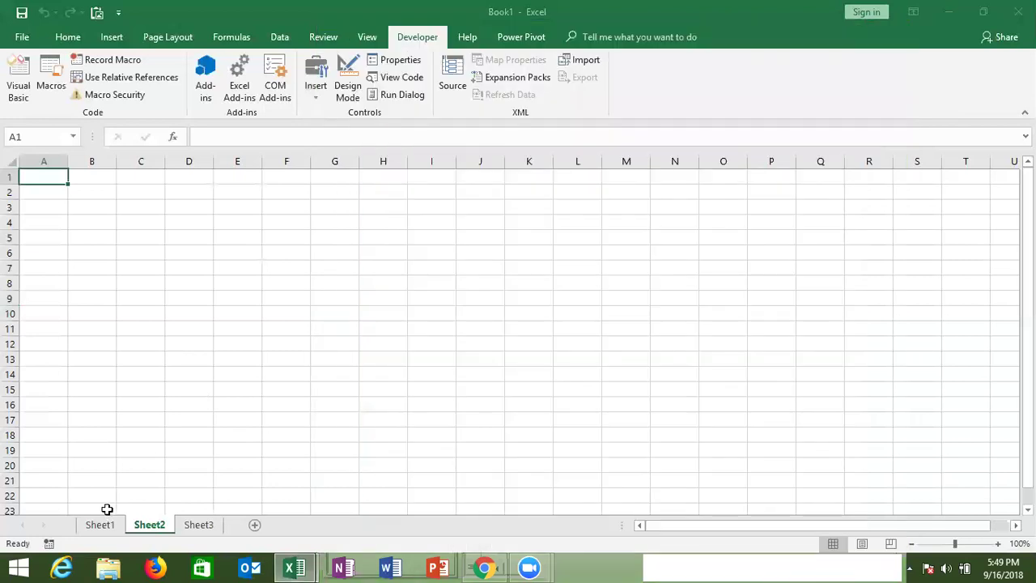
click(108, 524)
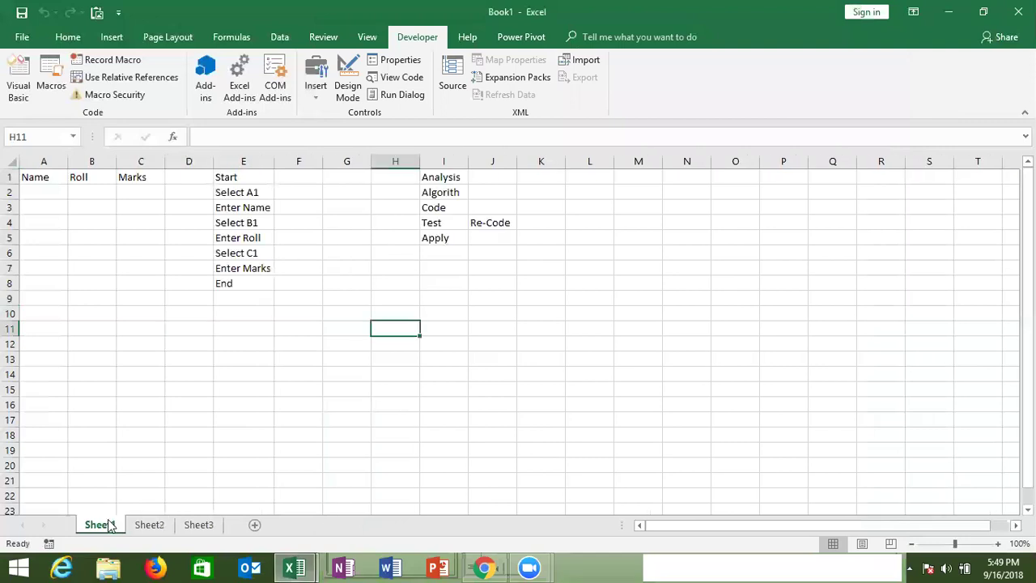
click(267, 329)
click(467, 287)
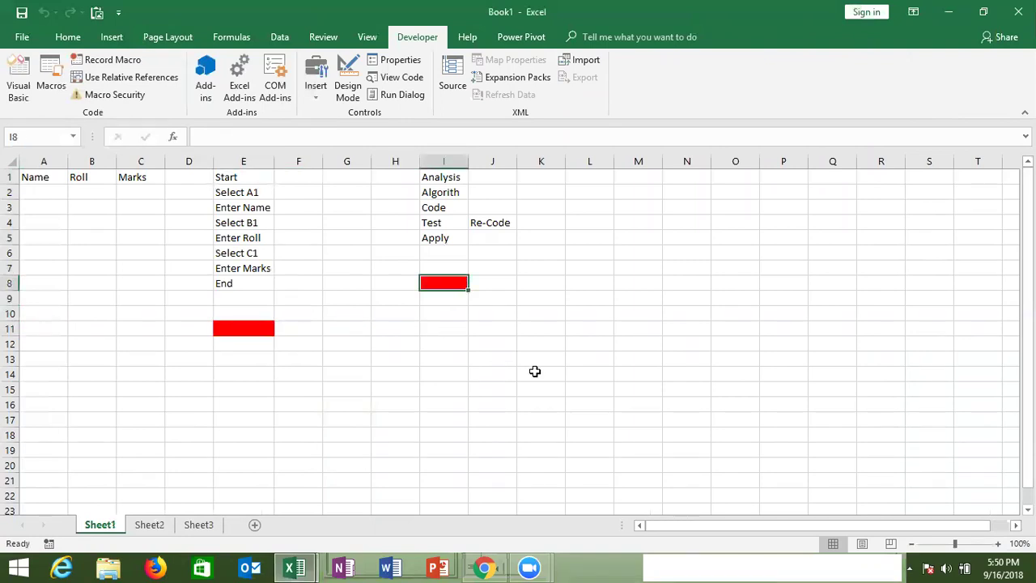
click(594, 326)
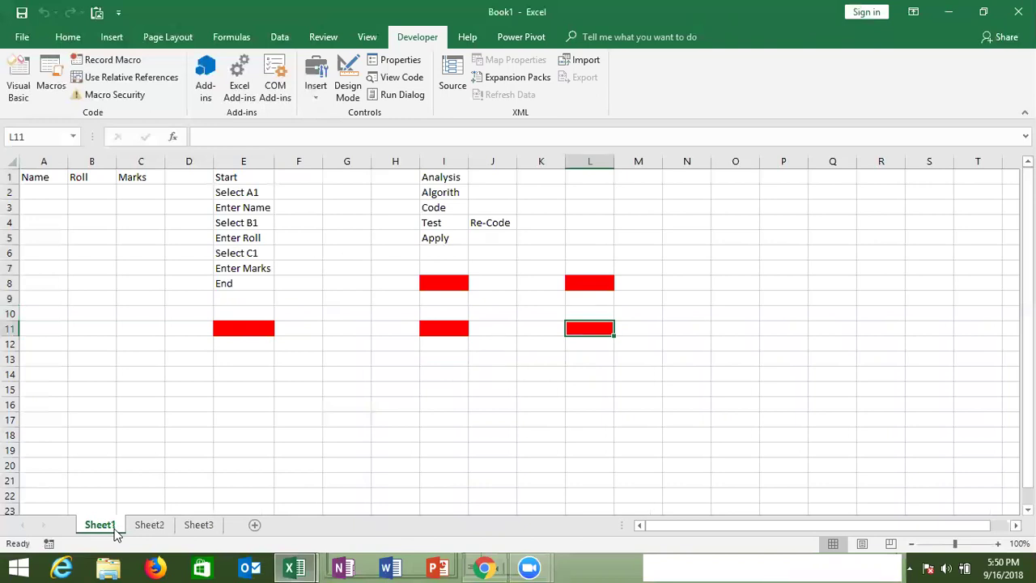
Turn G20, F19 and F17 red by selecting them, then bring up the VBA editor.
click(361, 465)
key(F4)
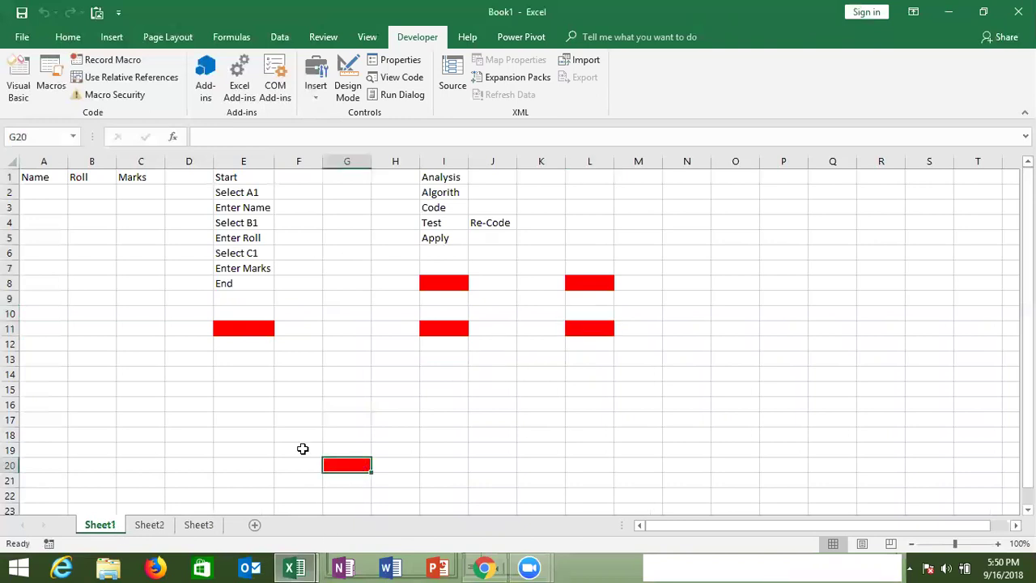
click(301, 448)
key(F4)
click(315, 418)
key(F4)
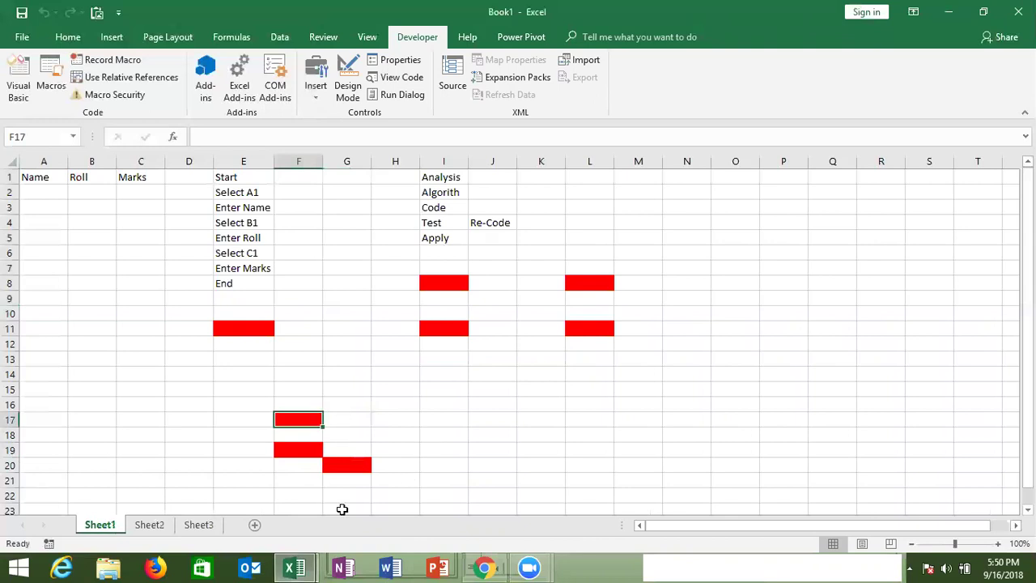
click(296, 567)
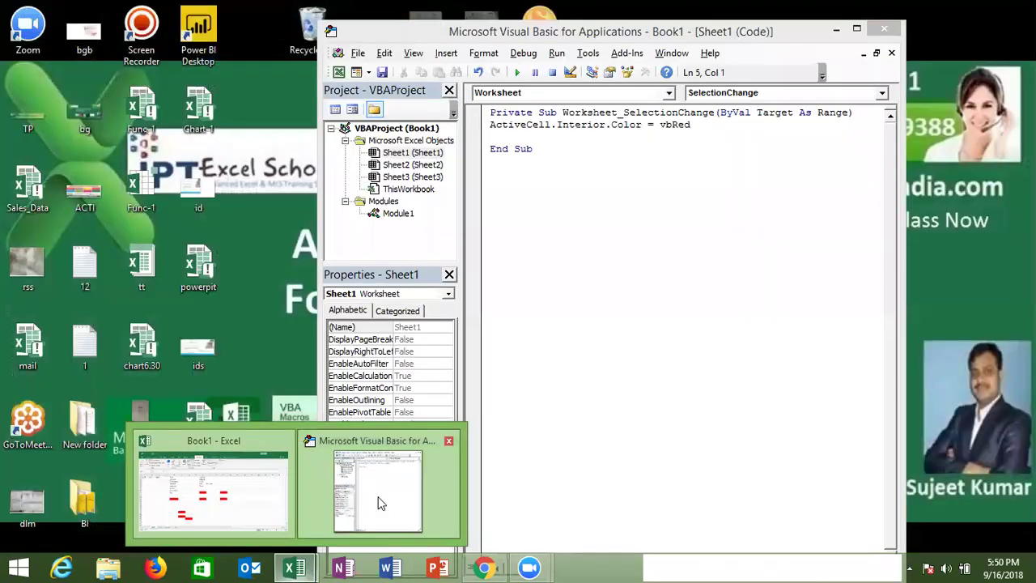
click(380, 502)
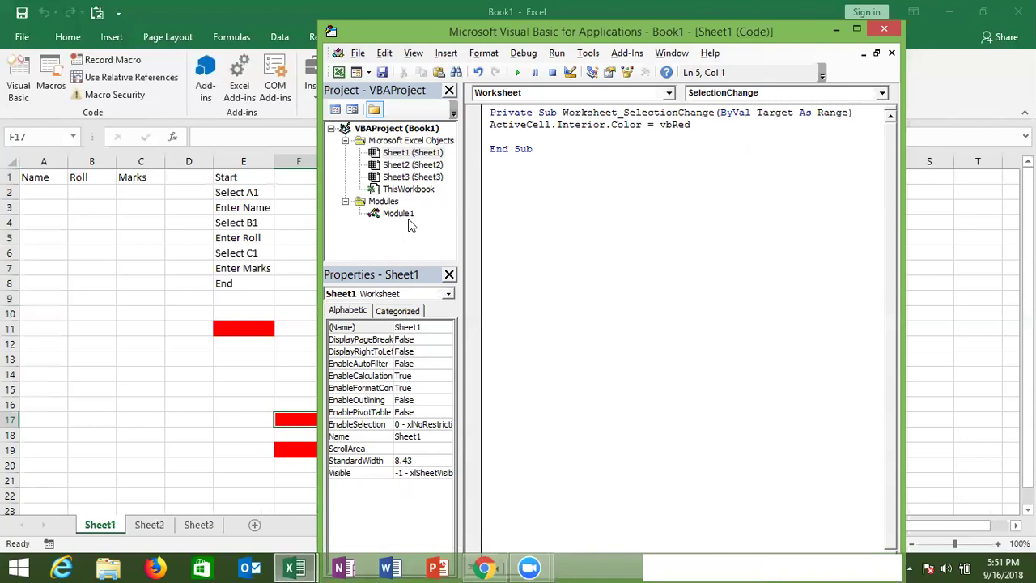
click(883, 93)
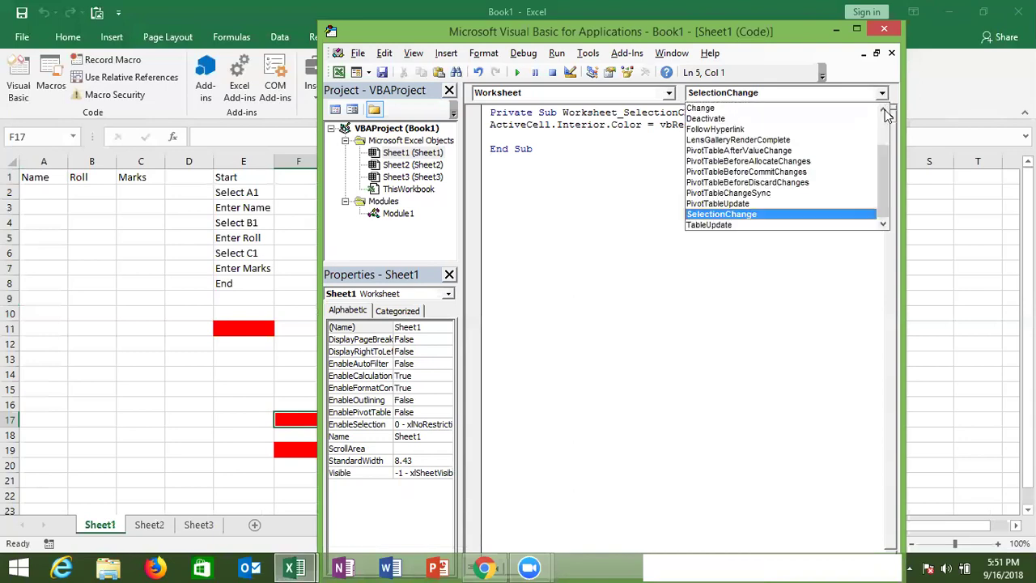
click(885, 111)
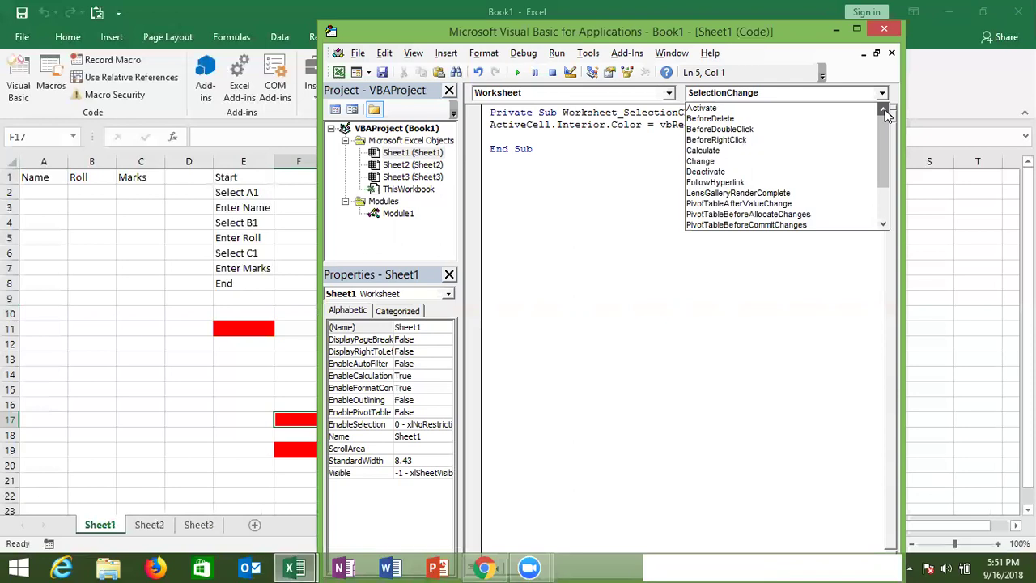
click(529, 211)
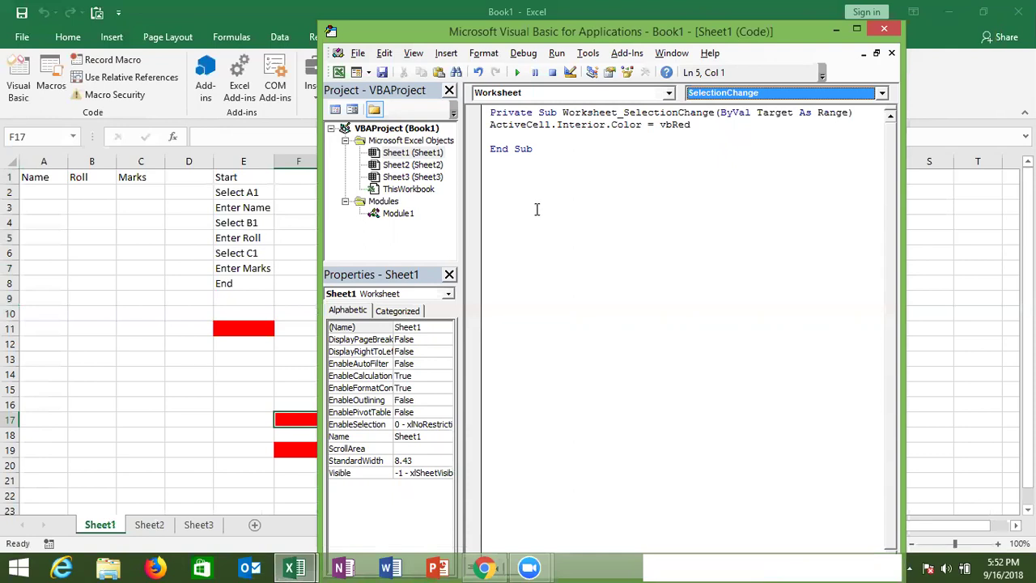
Close the VBA editor and select cell E2 so it fills red.
click(883, 30)
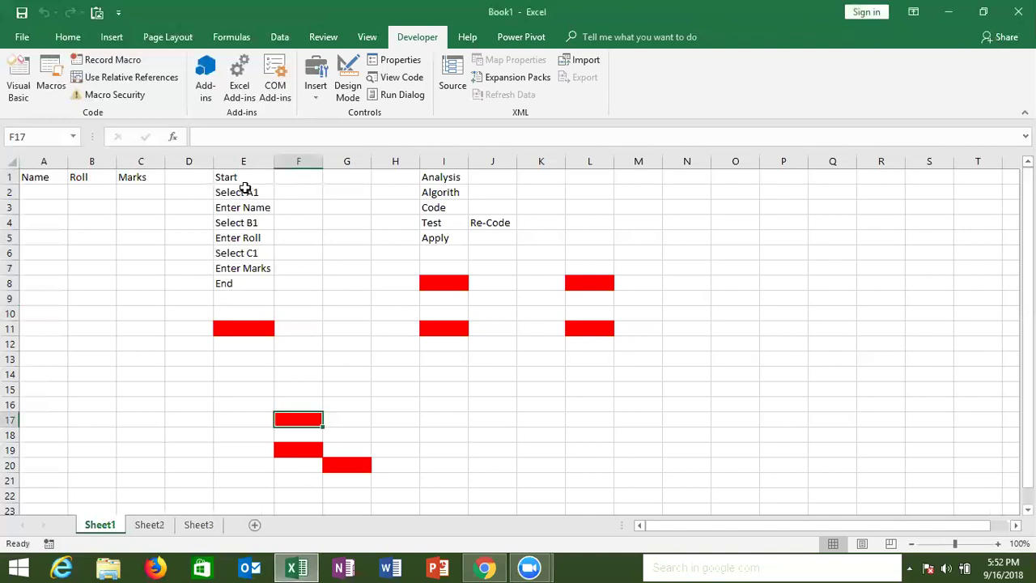
click(245, 188)
key(F4)
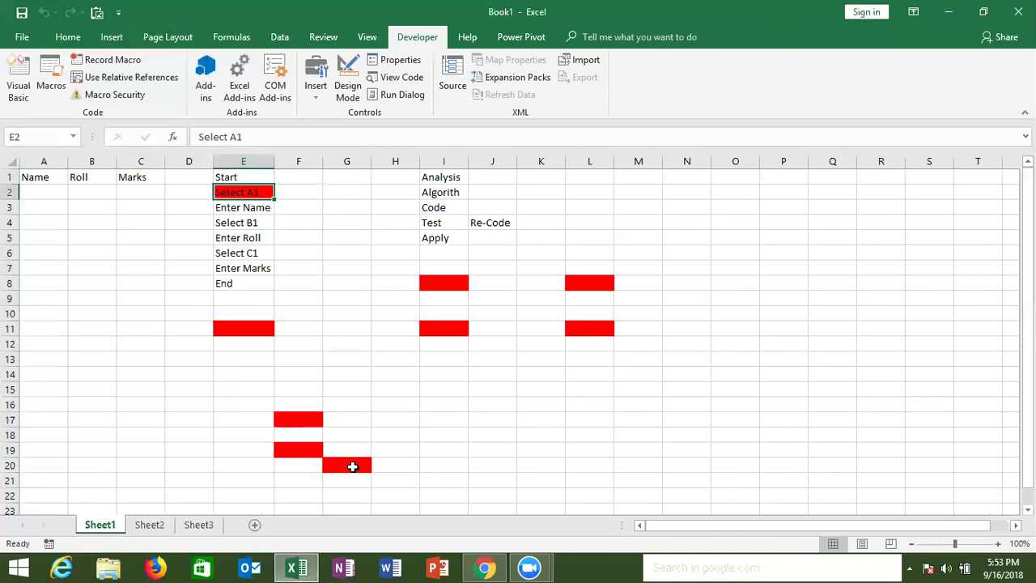
mouse_move(277, 565)
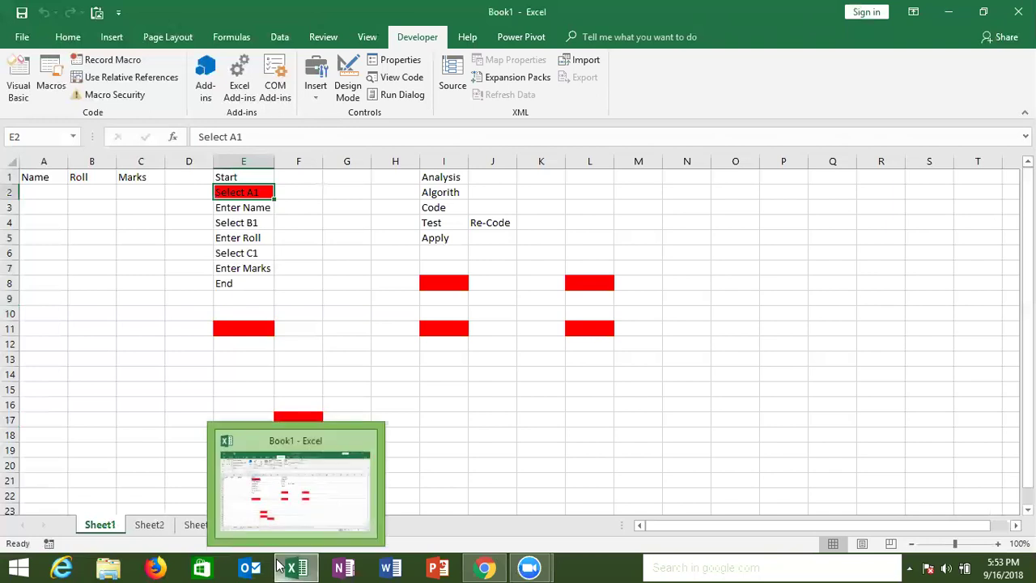
Open Module1's Raj_1 macro and put a breakpoint on Range("A1").Select.
click(44, 84)
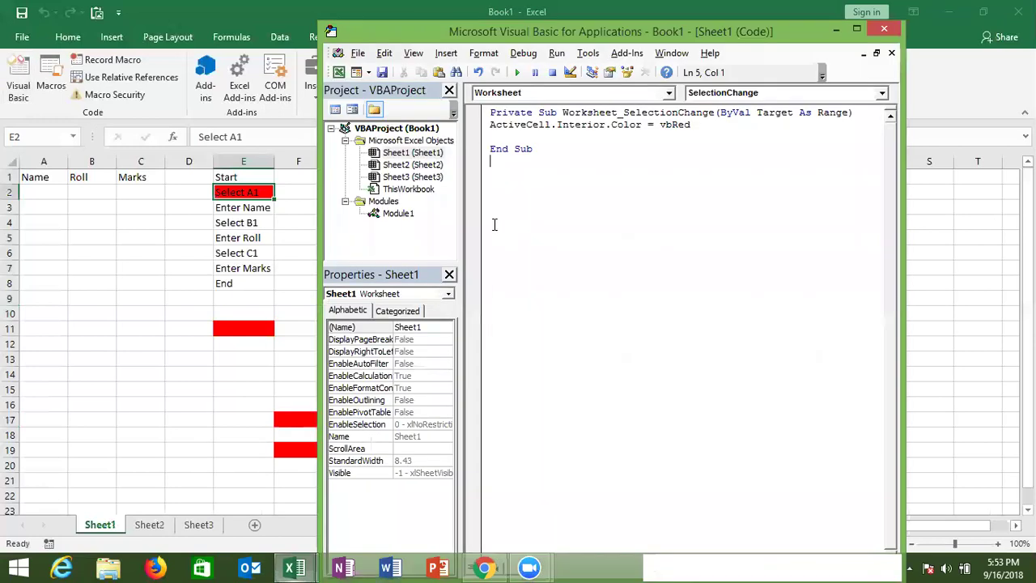
double_click(399, 213)
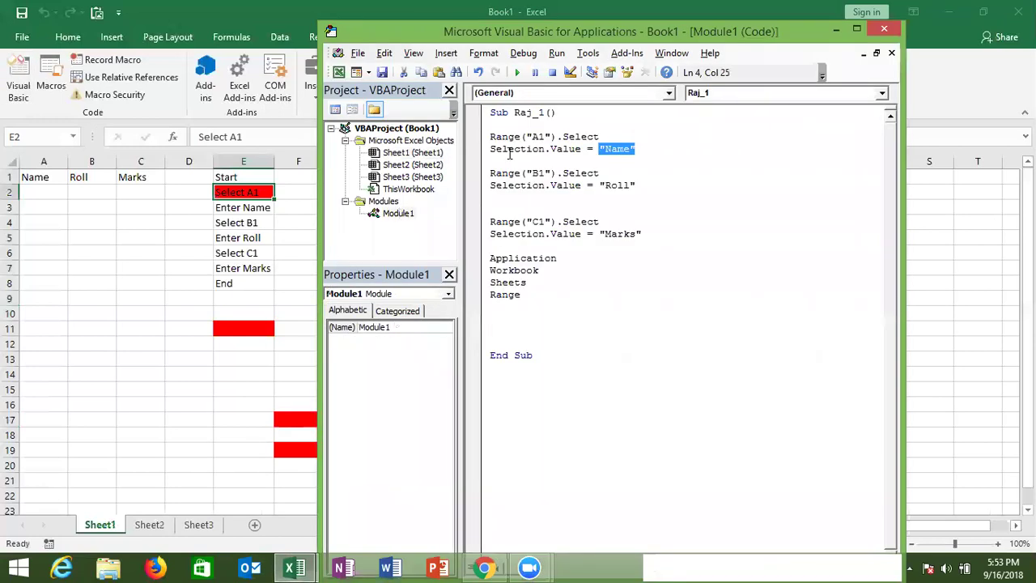
click(474, 140)
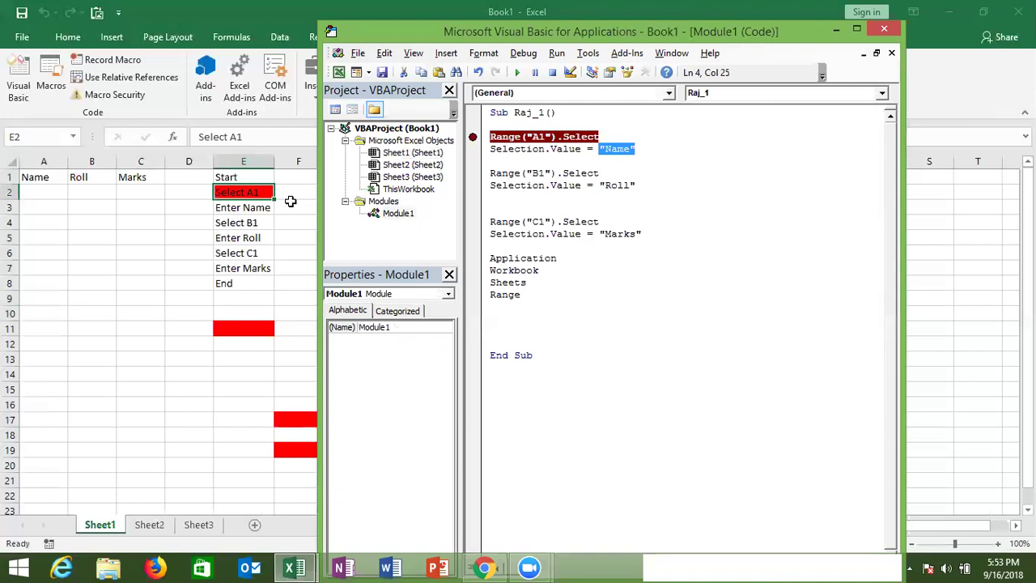
Add a breakpoint on the Name value line, then clear both breakpoints again.
click(474, 148)
click(473, 137)
click(475, 149)
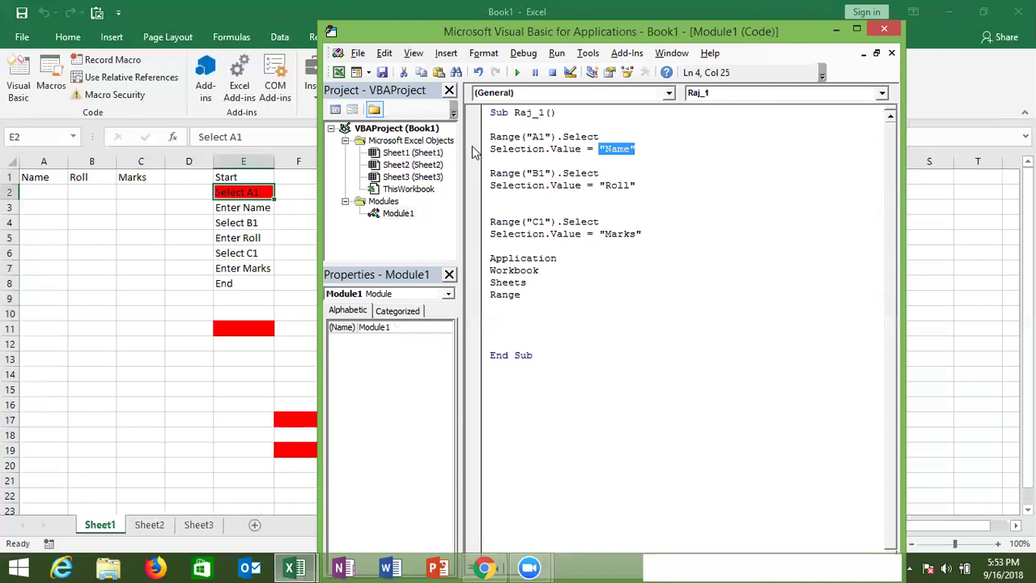
click(492, 161)
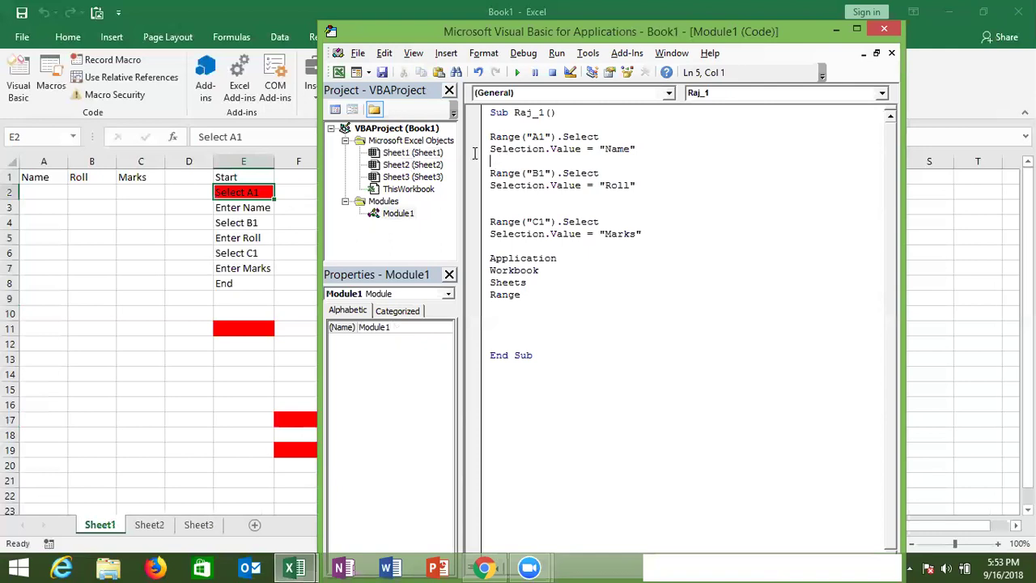
click(475, 151)
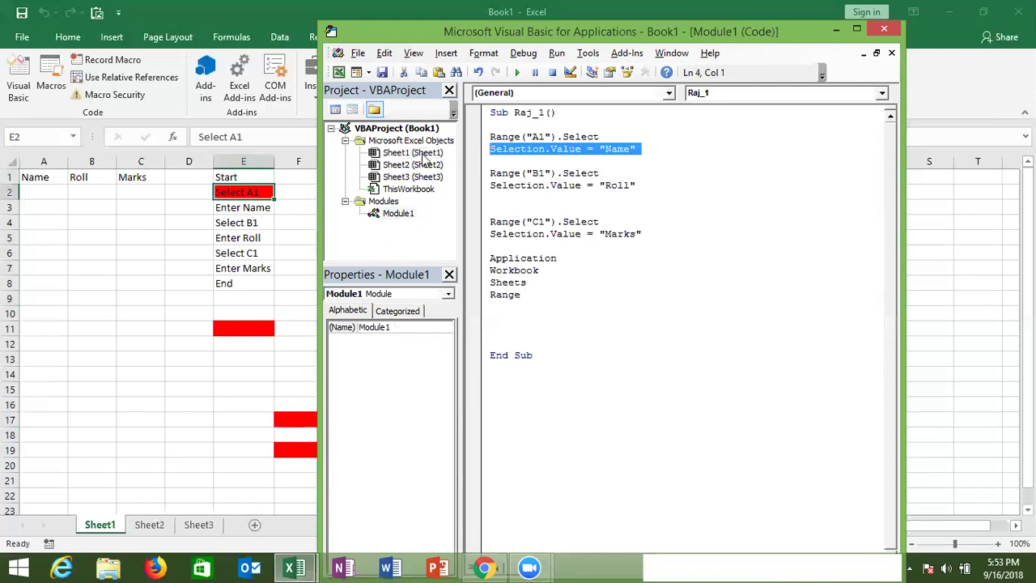
click(511, 159)
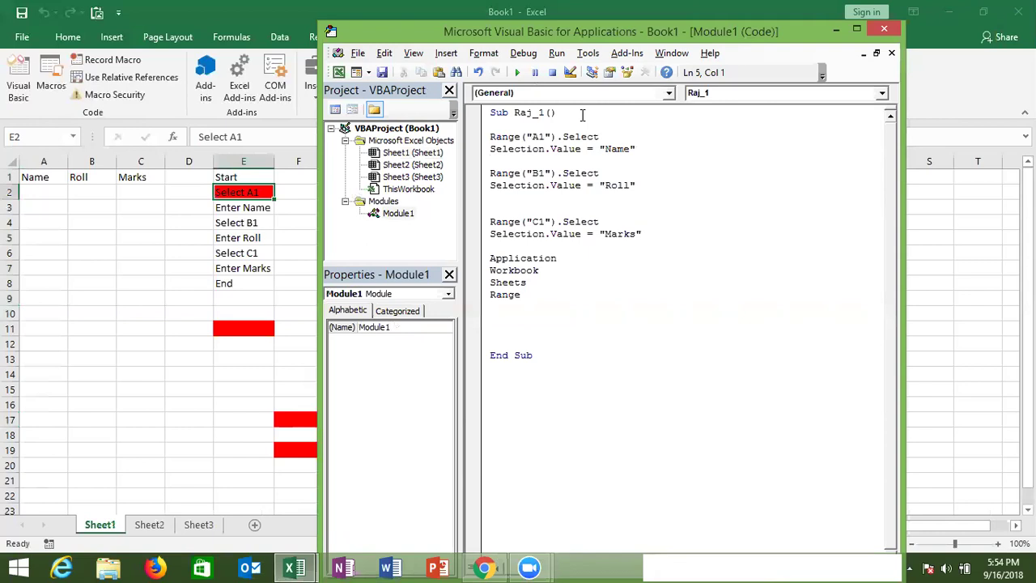
Set breakpoints on Range("A1").Select, the Name value, Range("B1").Select and the Roll value lines.
click(473, 137)
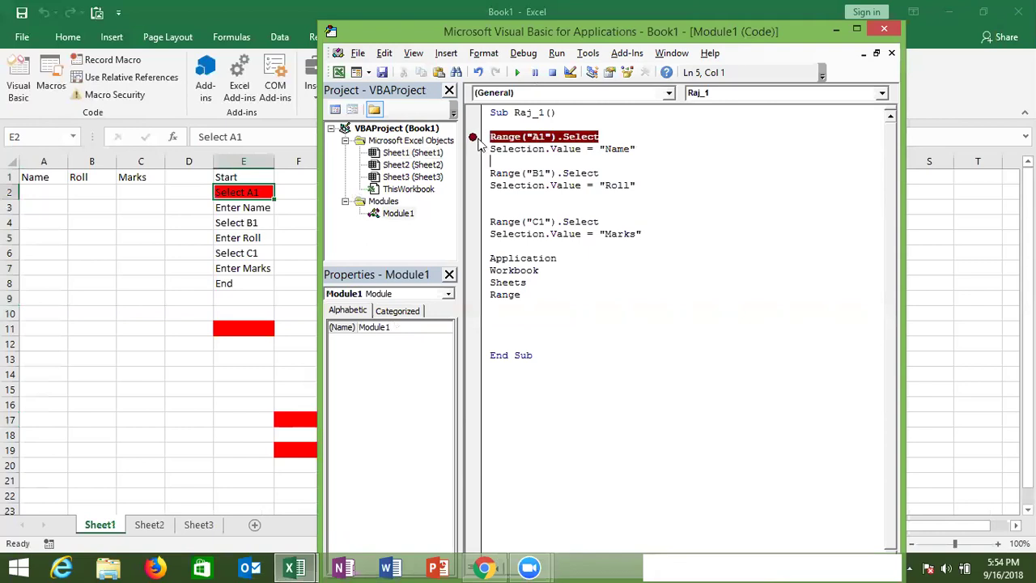
click(474, 149)
click(474, 173)
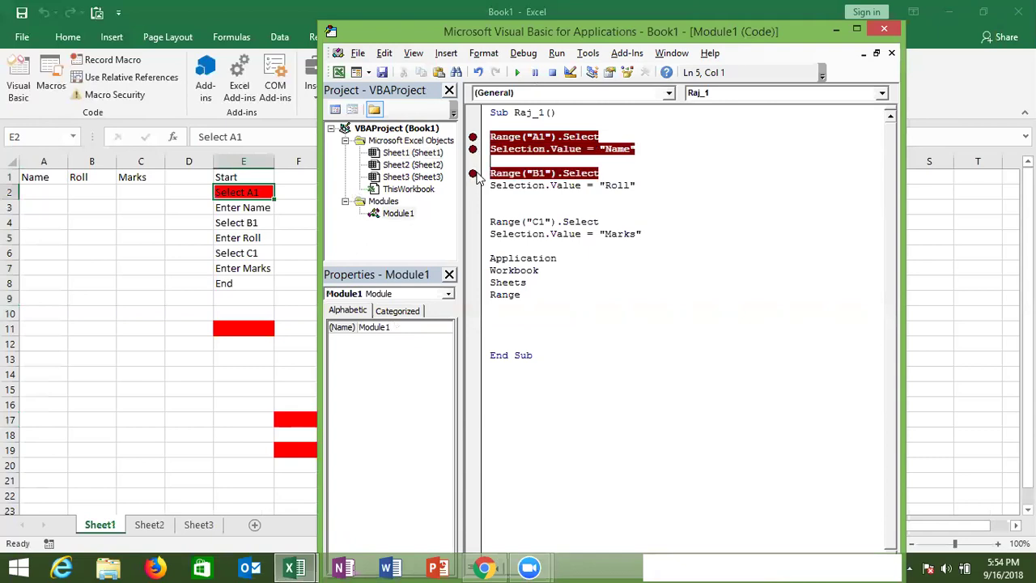
click(475, 186)
mouse_move(490, 222)
mouse_down()
mouse_move(574, 206)
mouse_move(604, 221)
mouse_up()
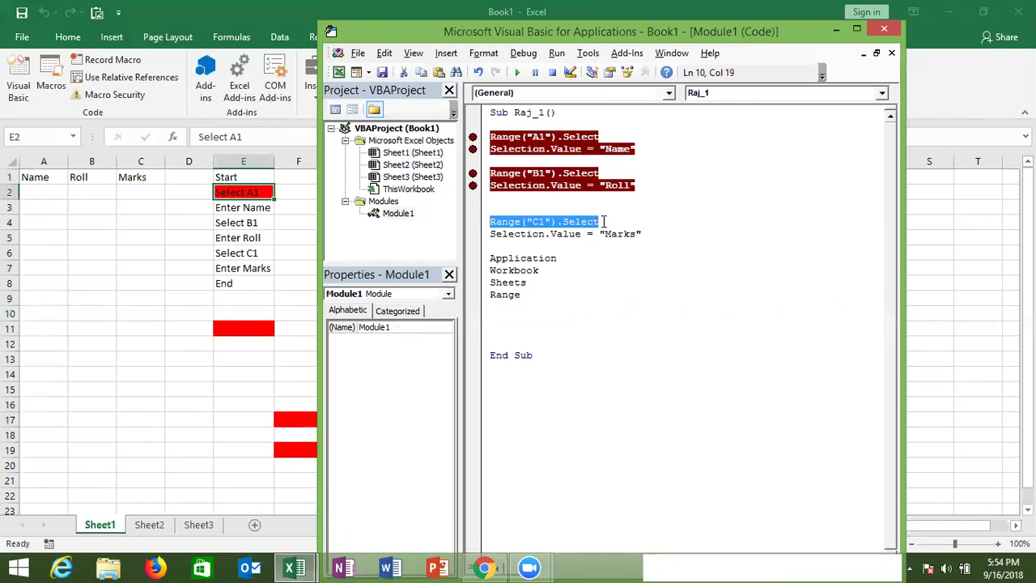
click(490, 221)
Highlight the A1 and B1 code blocks, then the lines from Marks down to Range.
click(489, 208)
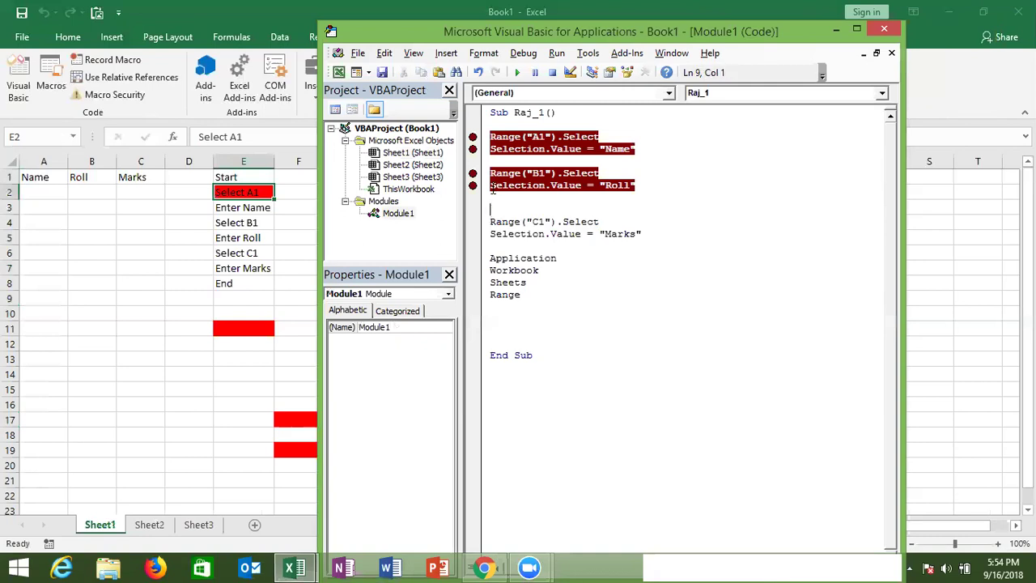
shift+click(488, 135)
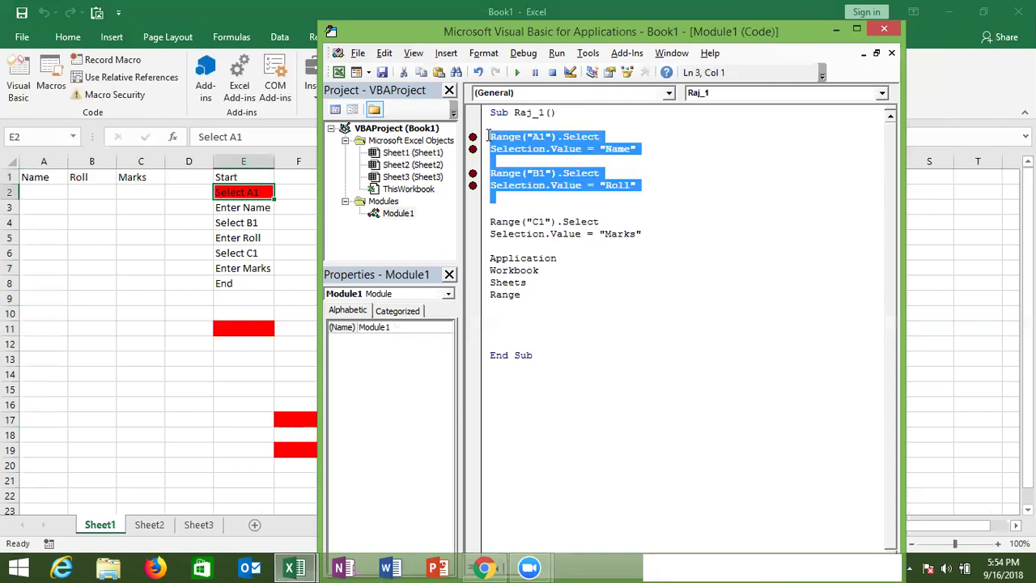
drag(490, 235, 542, 297)
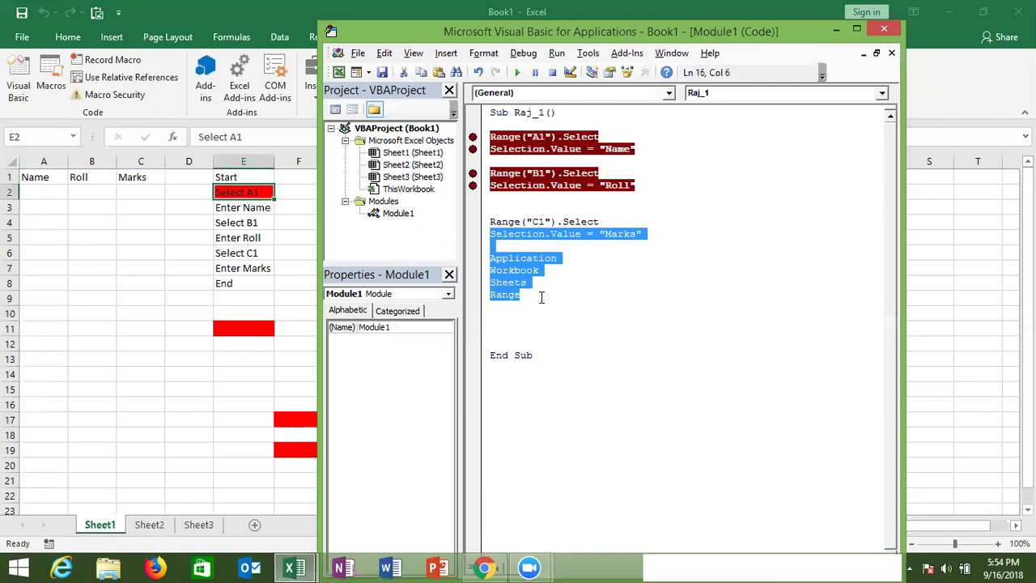
Remove the breakpoints from the Roll, Range("B1").Select, Name and Range("A1").Select lines.
click(473, 184)
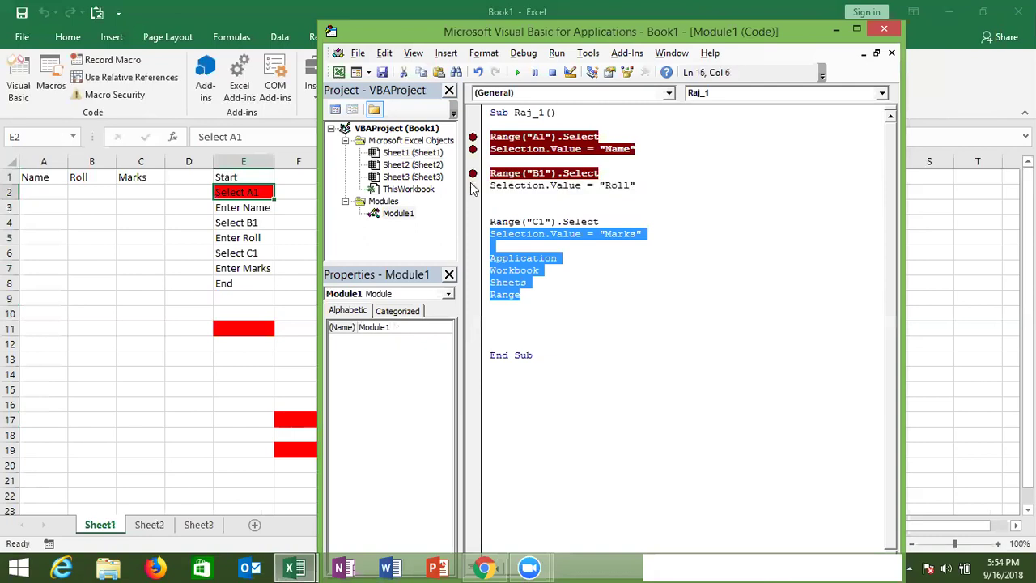
click(473, 172)
click(474, 149)
click(474, 137)
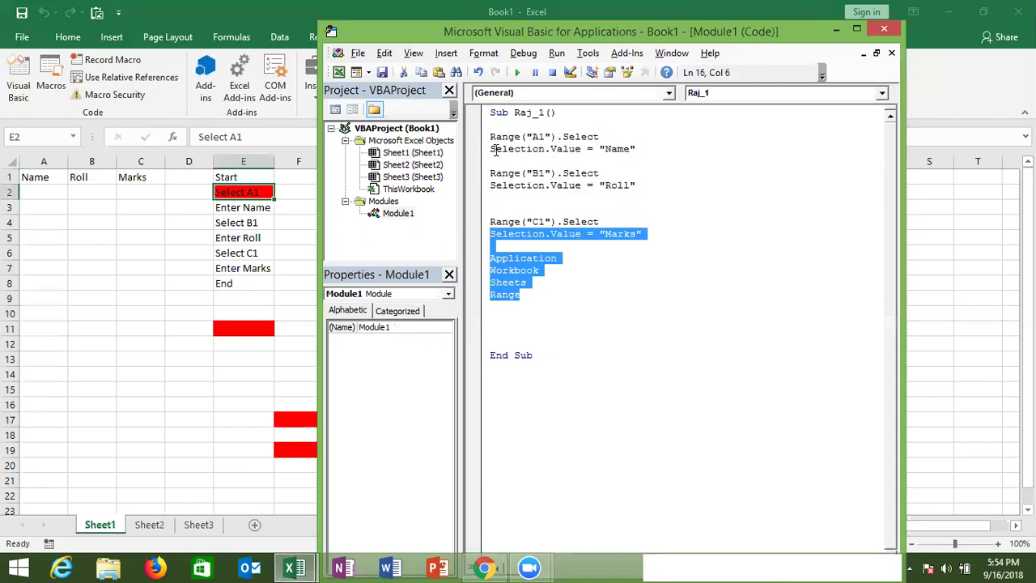
click(515, 185)
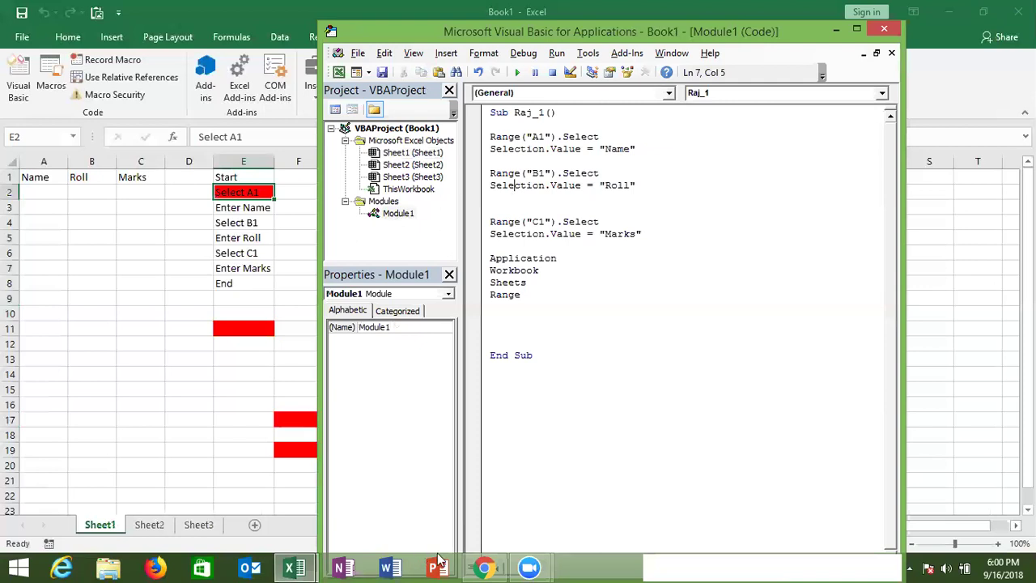
Bring Google Chrome to the front from the Windows taskbar.
click(486, 566)
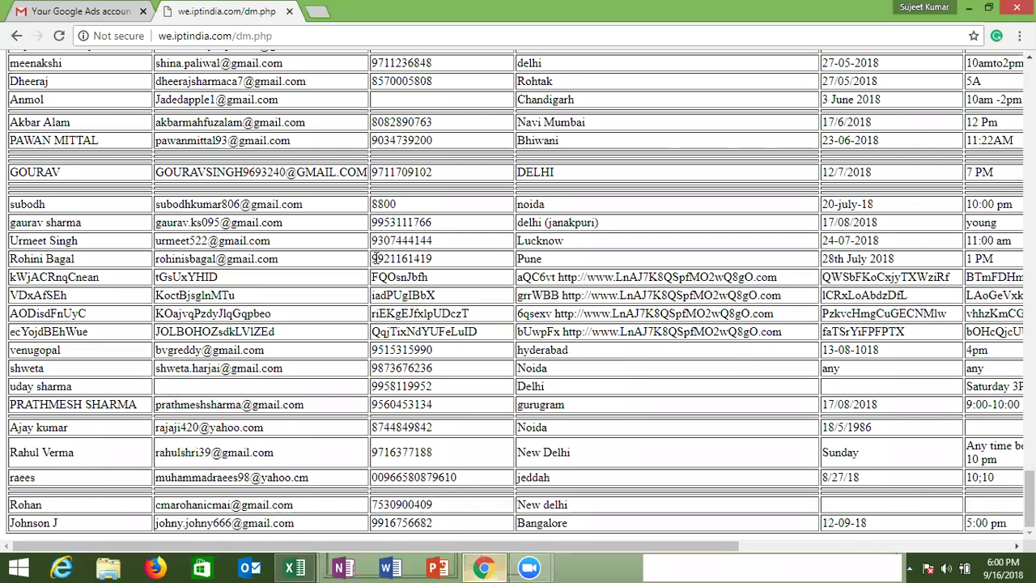
Load excel-vba.com in the current tab, checking the Gmail tab while it loads.
click(263, 38)
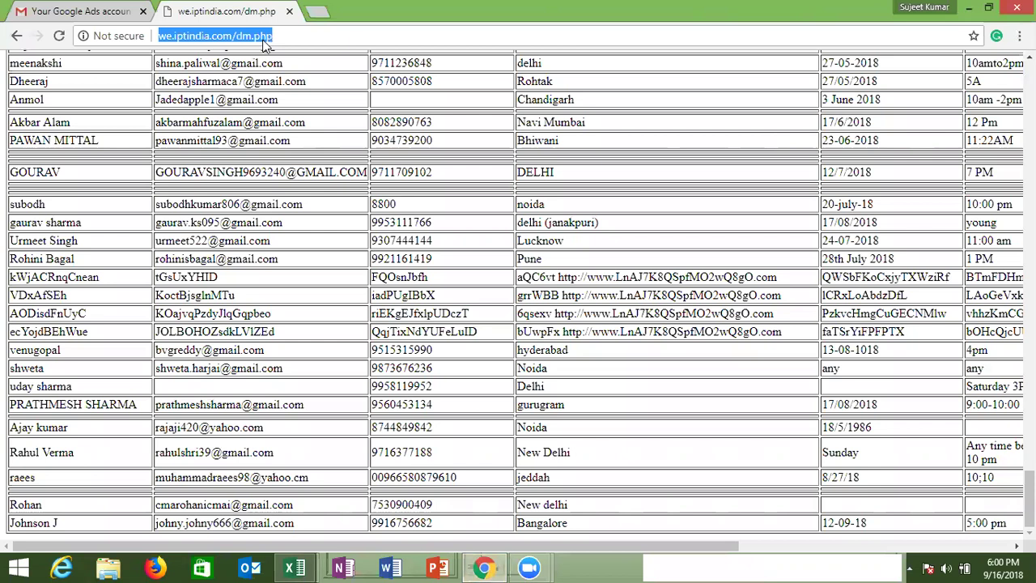
text(excel-vba.com)
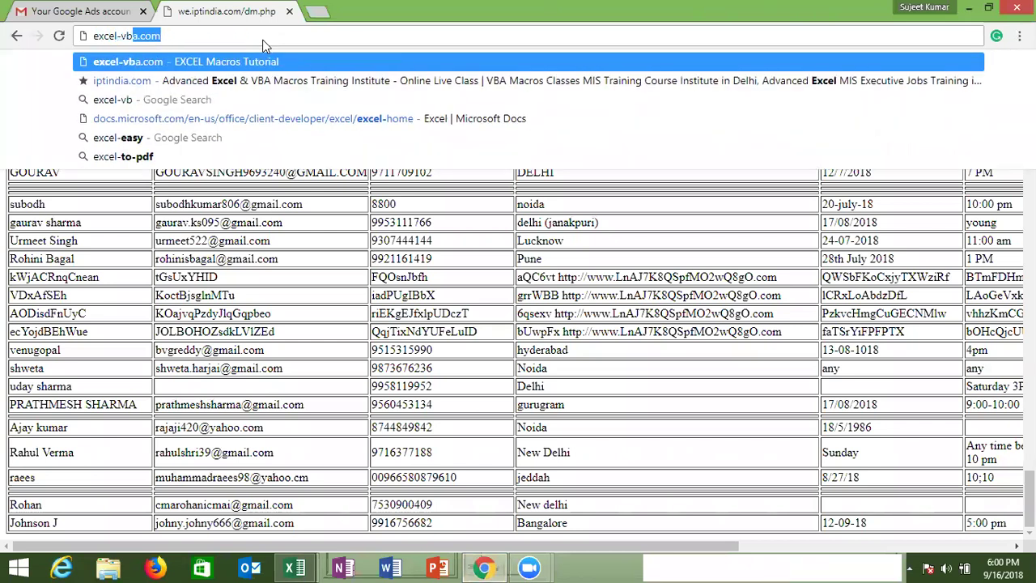
key(Return)
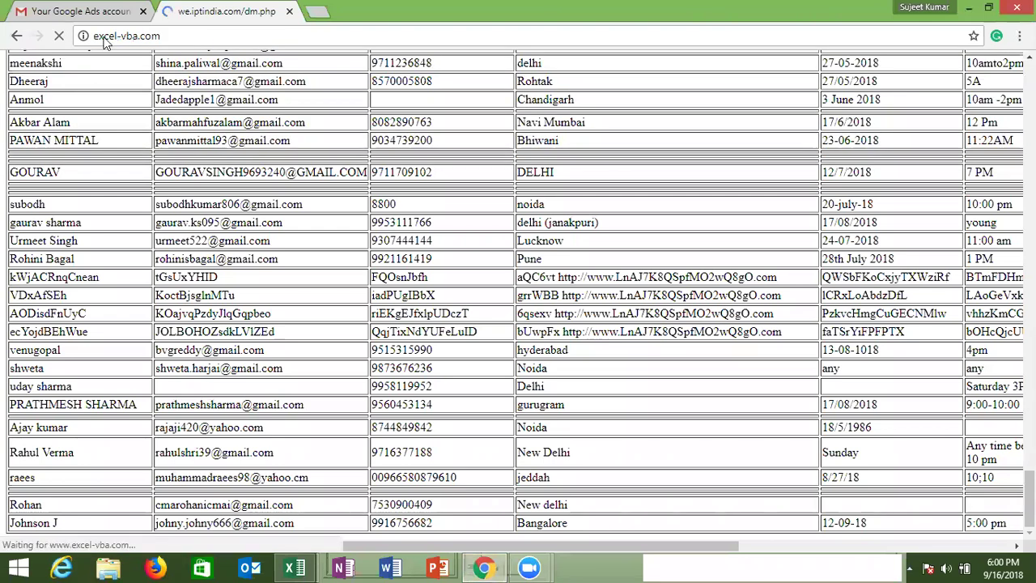
key(ctrl+Tab)
key(ctrl+Tab)
key(ctrl+Tab)
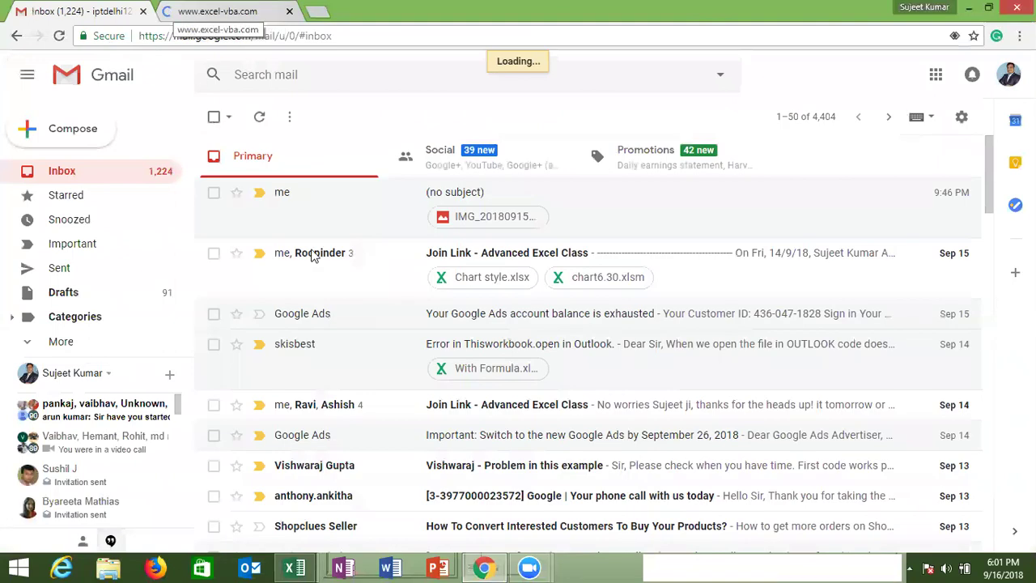
key(ctrl+Tab)
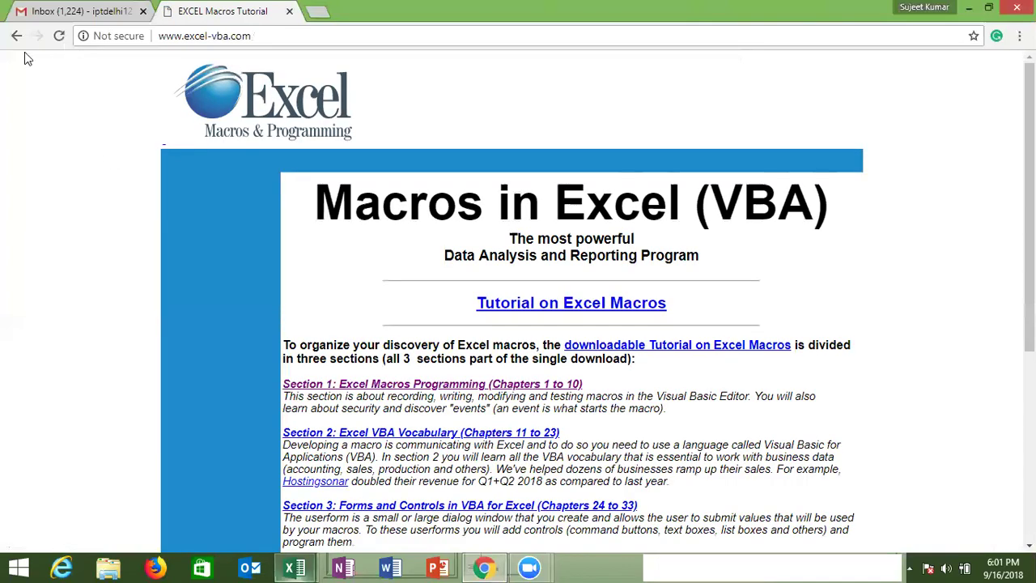
Switch to Excel, glance at the Home and Insert ribbon tabs, then minimize it.
key(super+6)
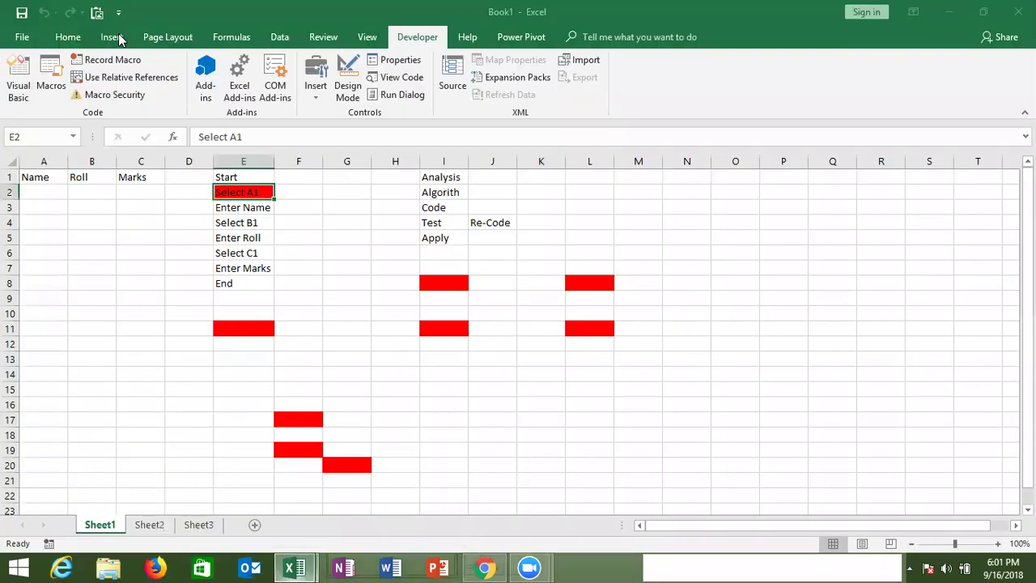
click(69, 37)
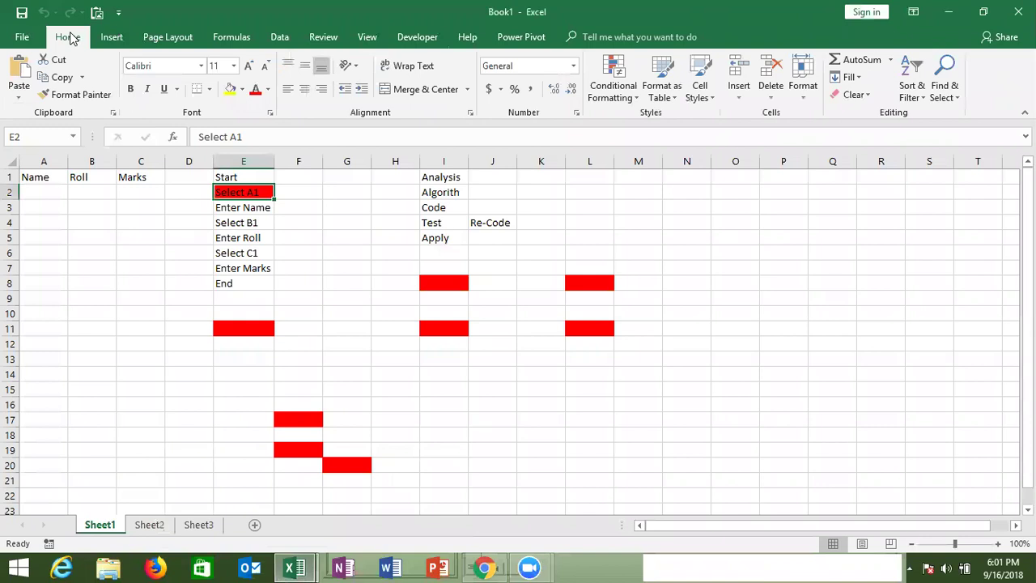
click(112, 38)
scroll(969, 31, down, 1)
scroll(963, 27, up, 2)
click(950, 13)
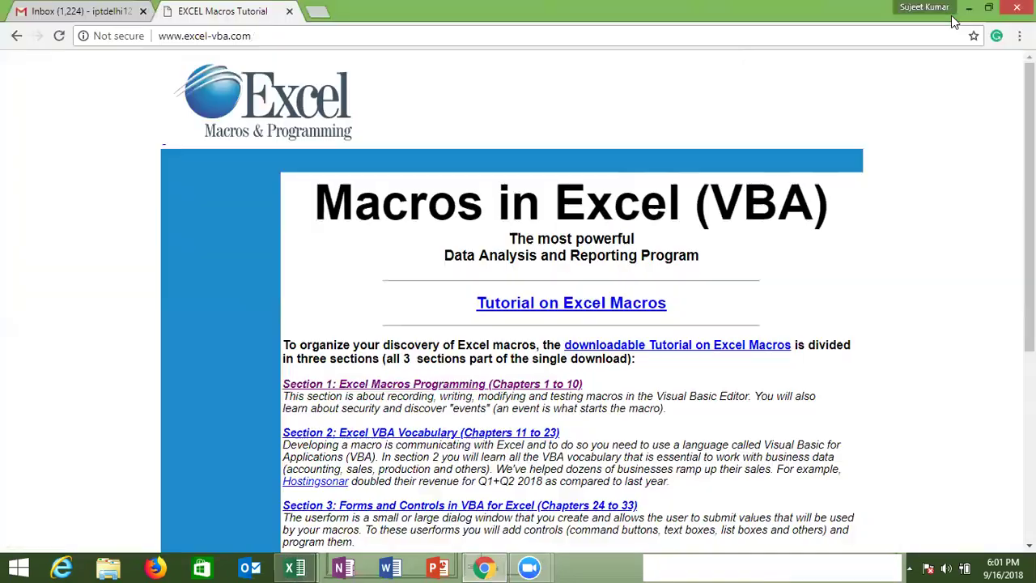
Scroll the excel-vba.com page to Testimonials, then minimize Chrome and close the VBA editor.
scroll(547, 275, down, 3)
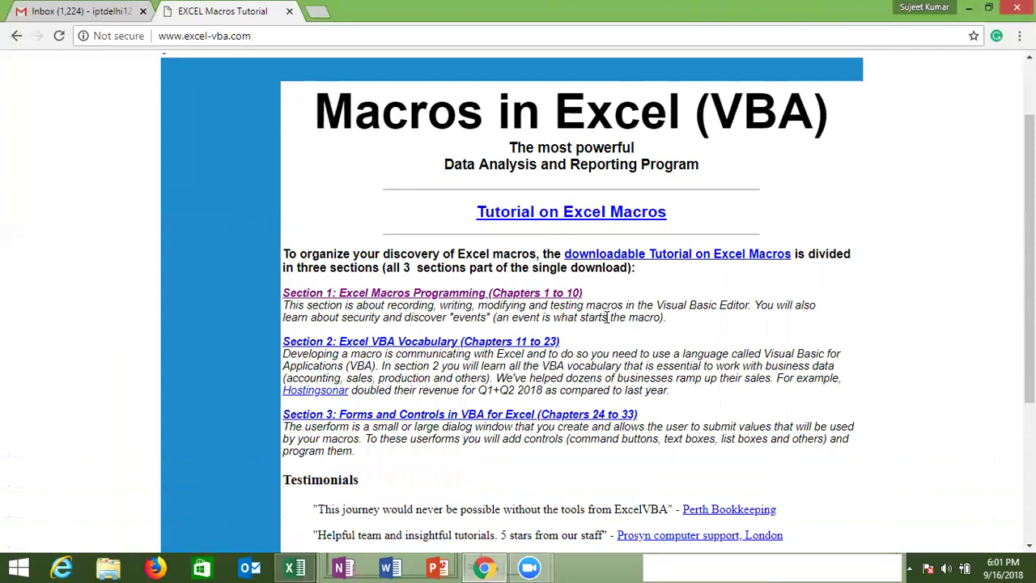
scroll(607, 317, down, 1)
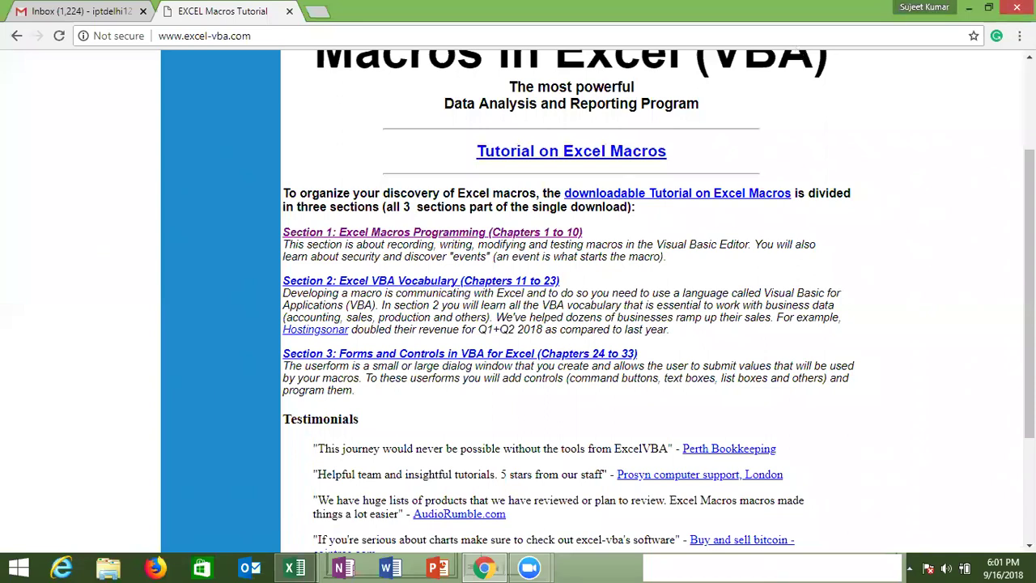
click(969, 7)
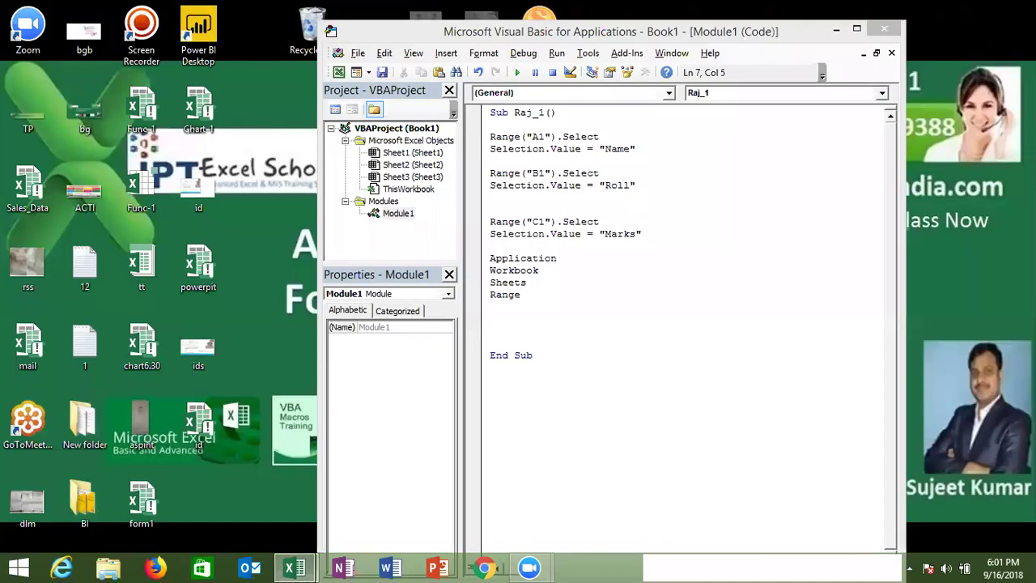
click(890, 31)
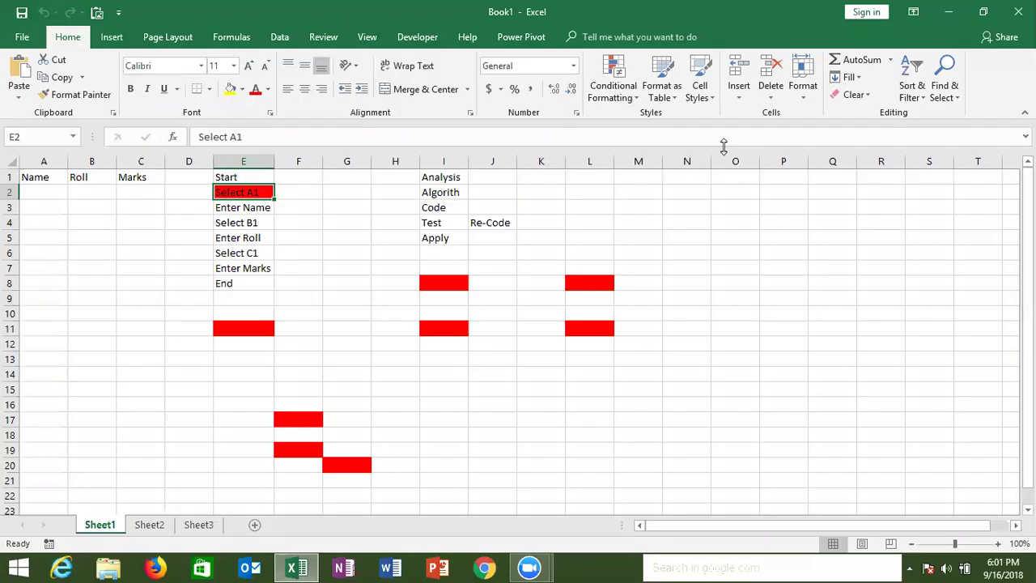